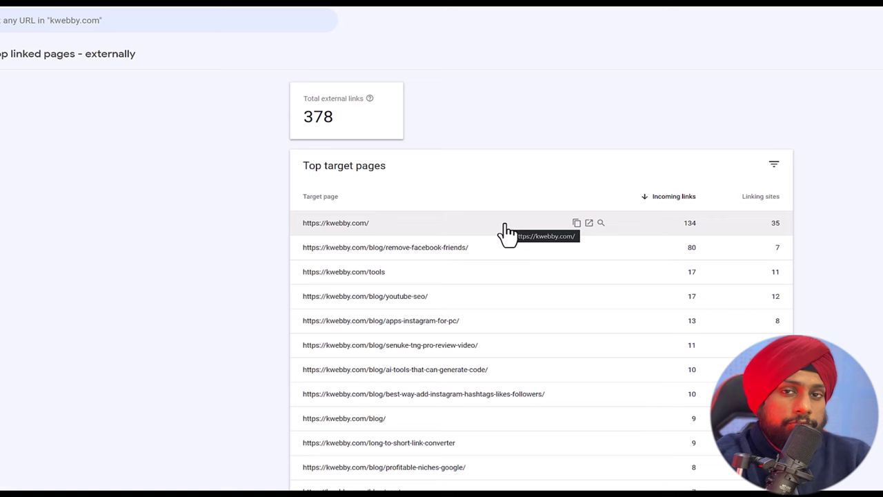
pyautogui.scroll(-3, 739, 339)
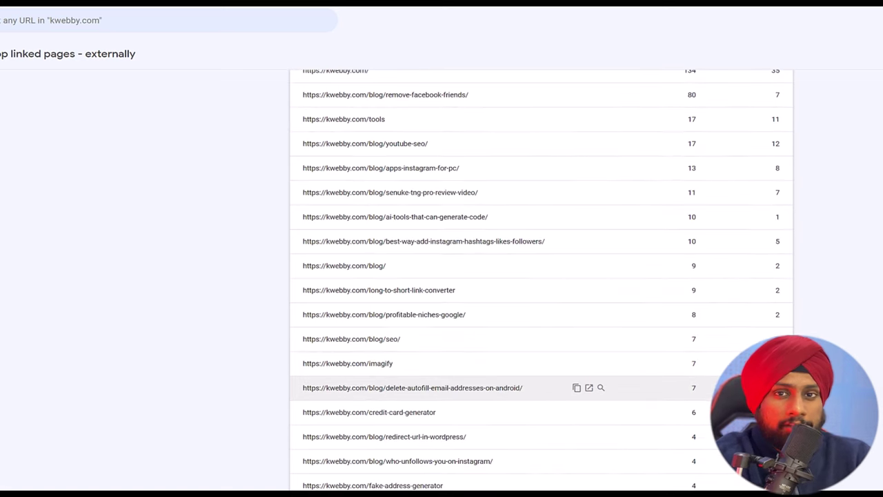
pyautogui.scroll(3, 738, 387)
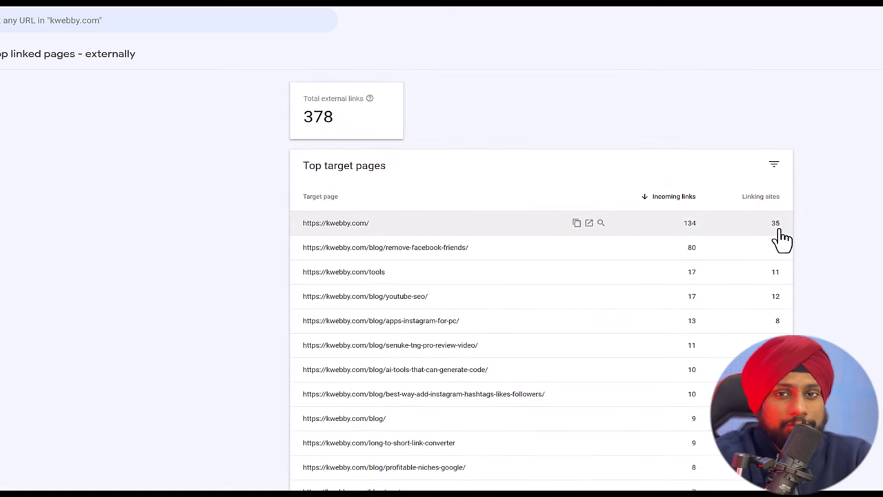
pyautogui.click(469, 236)
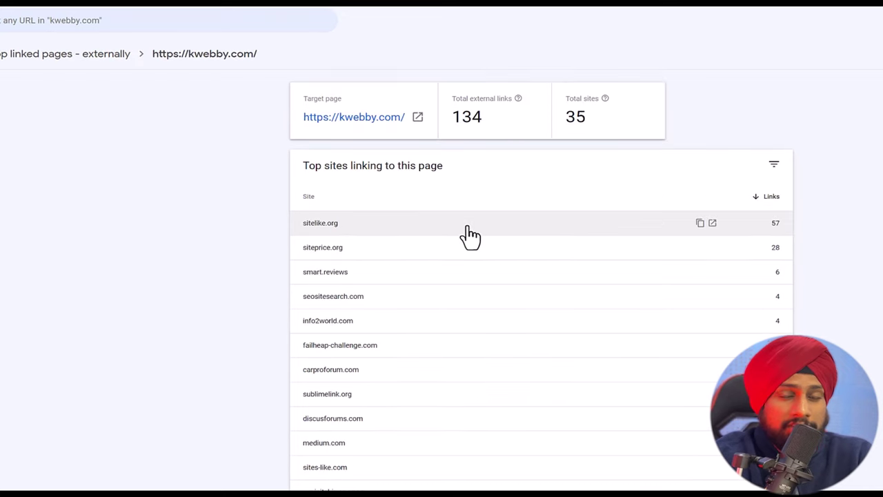
pyautogui.scroll(-4, 236, 311)
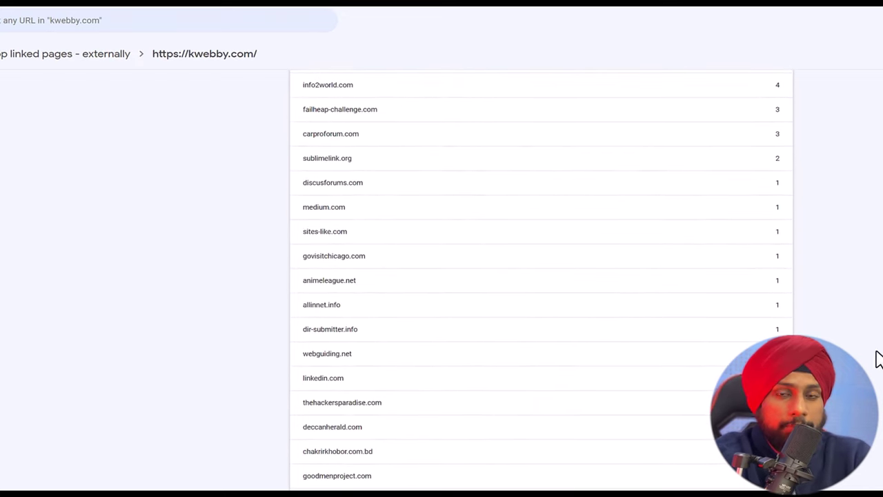
pyautogui.scroll(5, 878, 357)
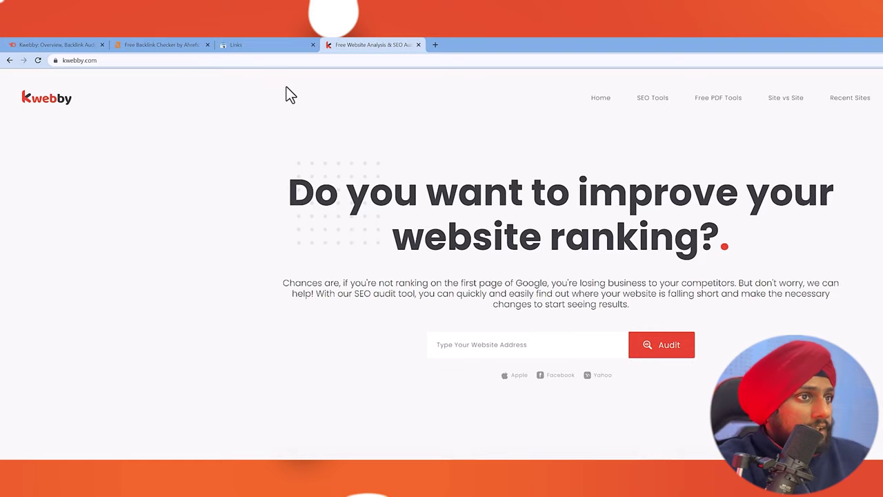
# - Switch to Google Search Console and open the Links report for the kwebby.com property
pyautogui.click(250, 44)
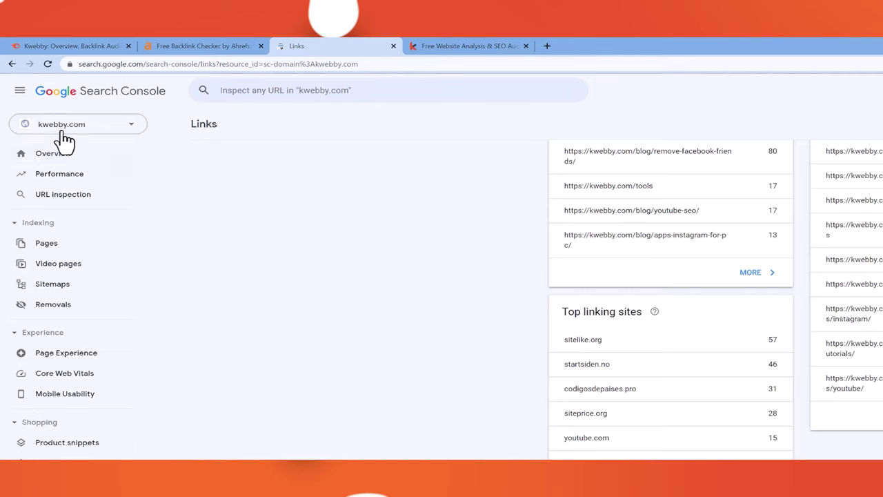
pyautogui.scroll(-2, 69, 331)
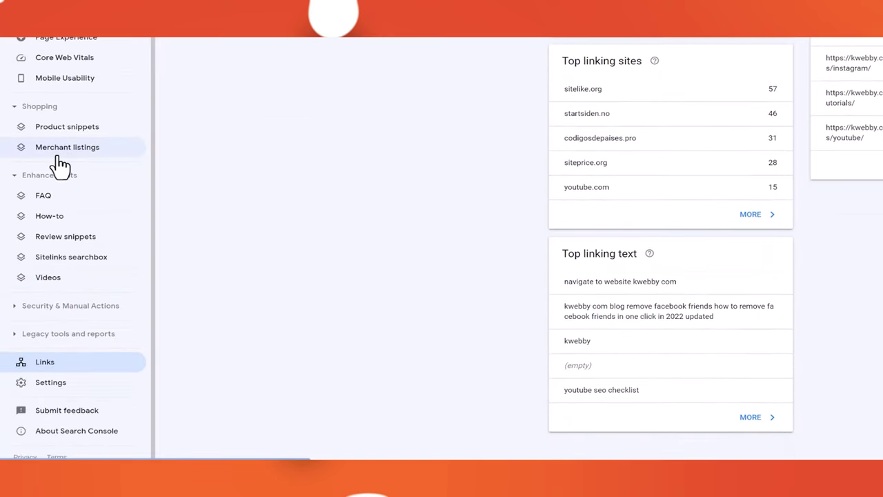
pyautogui.click(86, 368)
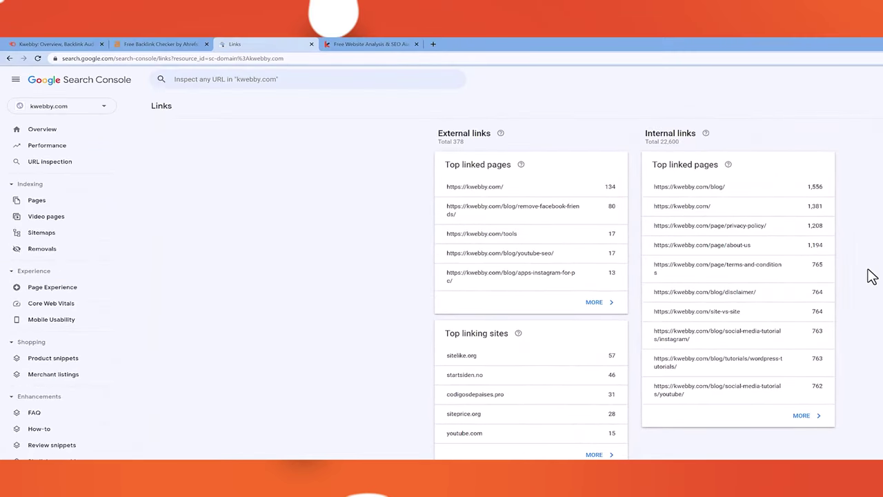
# - View the full list of top internally linked pages, then return to the Links overview
pyautogui.scroll(-1, 813, 310)
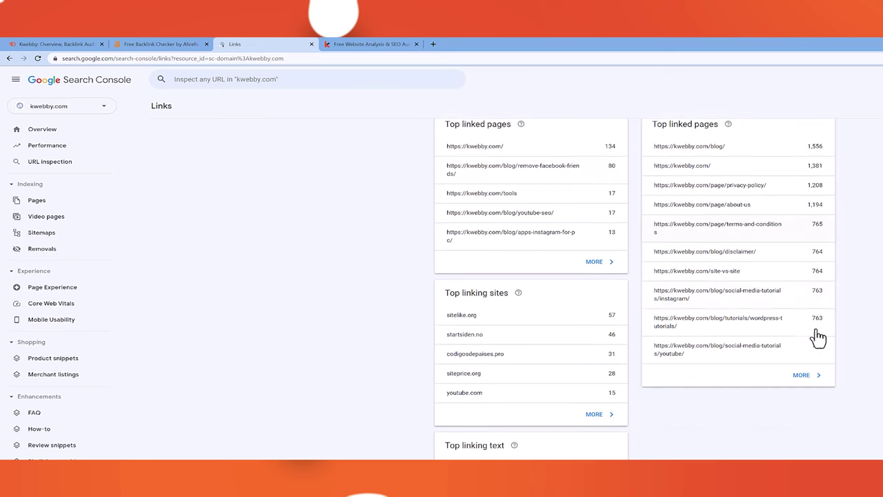
pyautogui.click(801, 375)
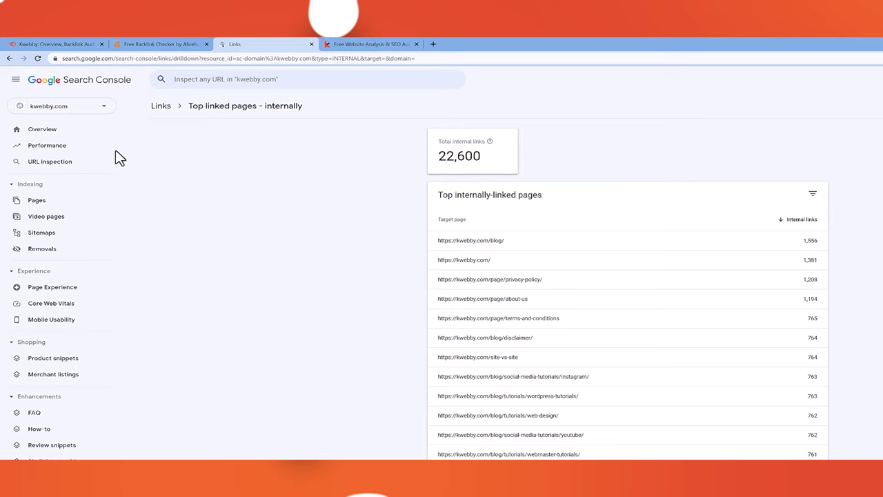
pyautogui.click(9, 58)
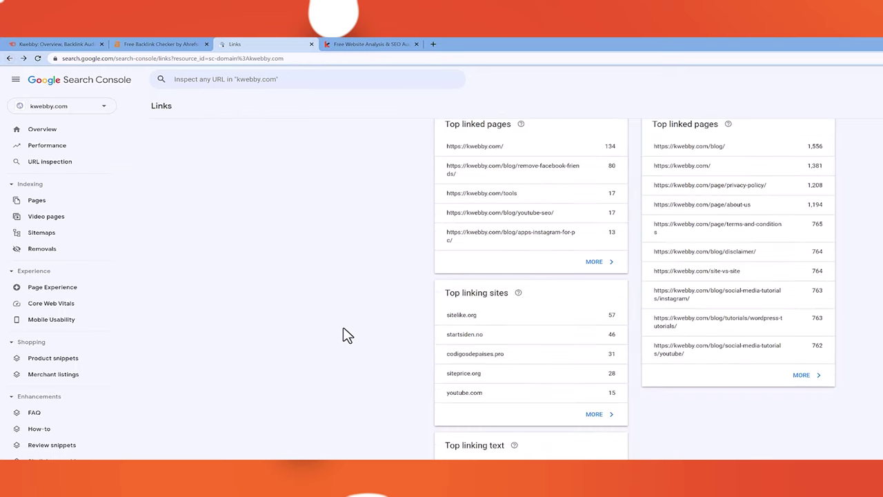
# - Check the explanation of Top linking text and open its full list from the Links report
pyautogui.scroll(-1, 339, 328)
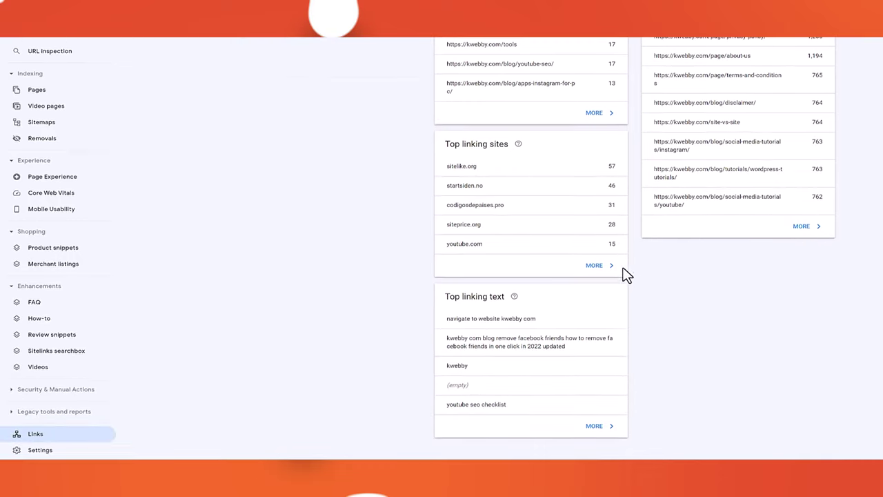
pyautogui.tripleClick(481, 295)
pyautogui.click(558, 301)
pyautogui.tripleClick(475, 297)
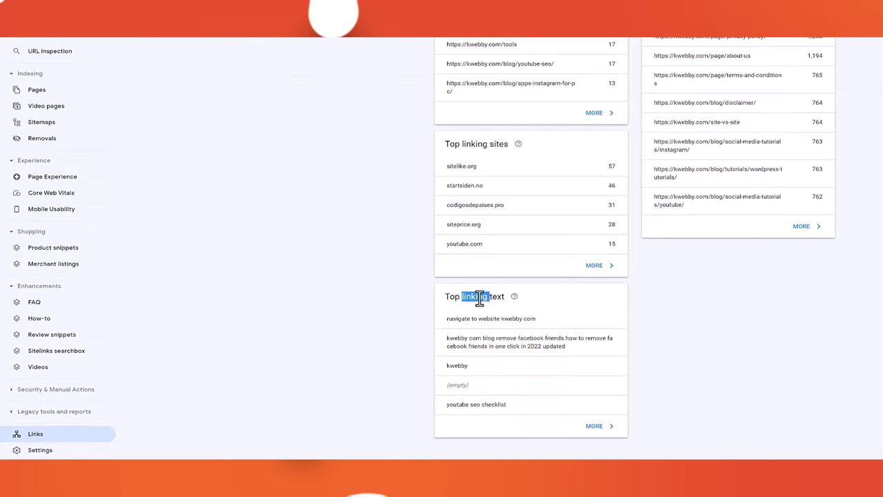
pyautogui.moveTo(520, 304)
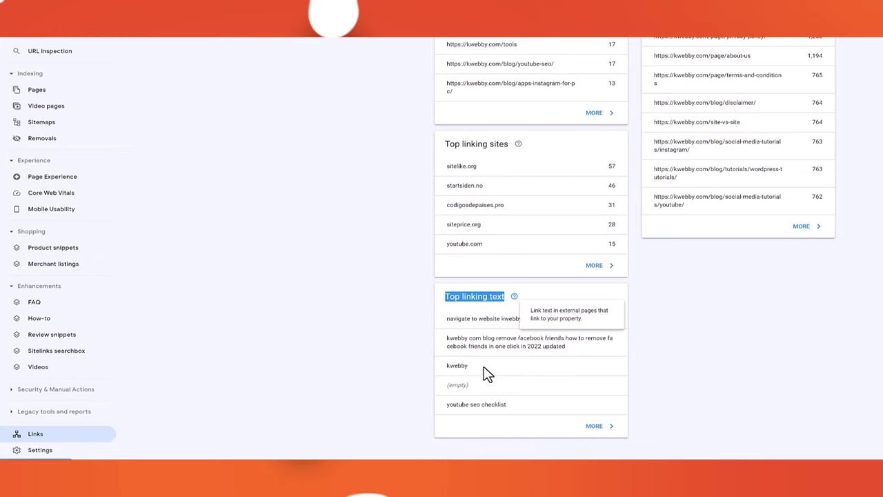
pyautogui.click(611, 426)
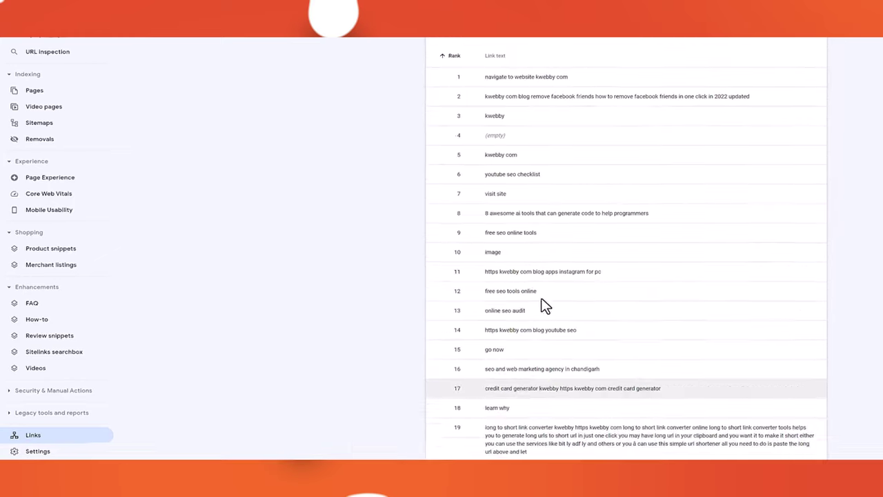
# - Examine the anchor texts in the Top linking text list, including the entries ranked beyond 100
pyautogui.scroll(-3, 182, 173)
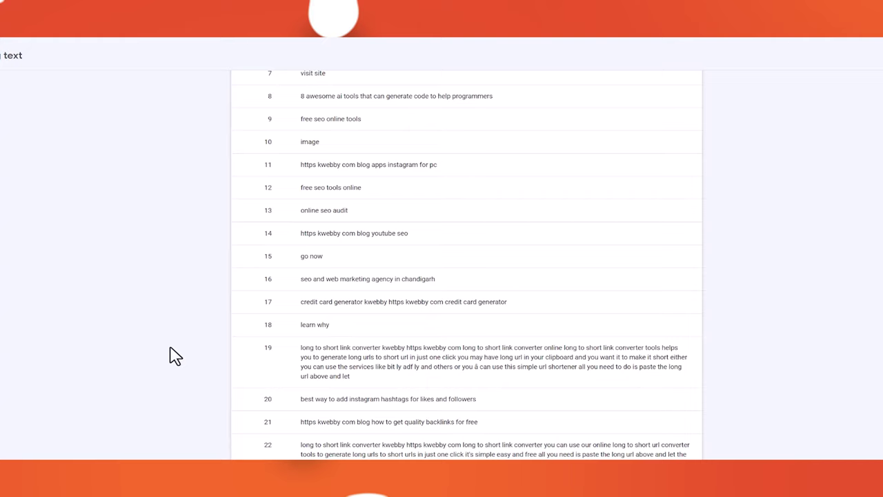
pyautogui.scroll(3, 351, 177)
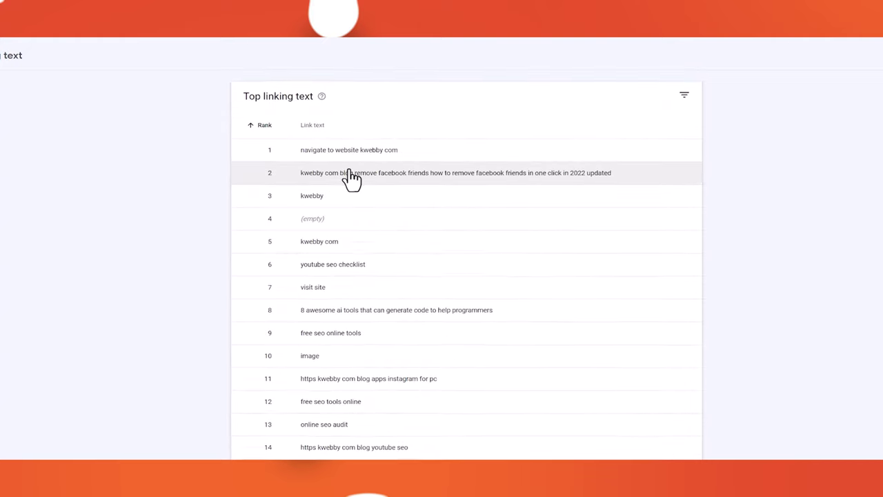
pyautogui.scroll(-3, 352, 178)
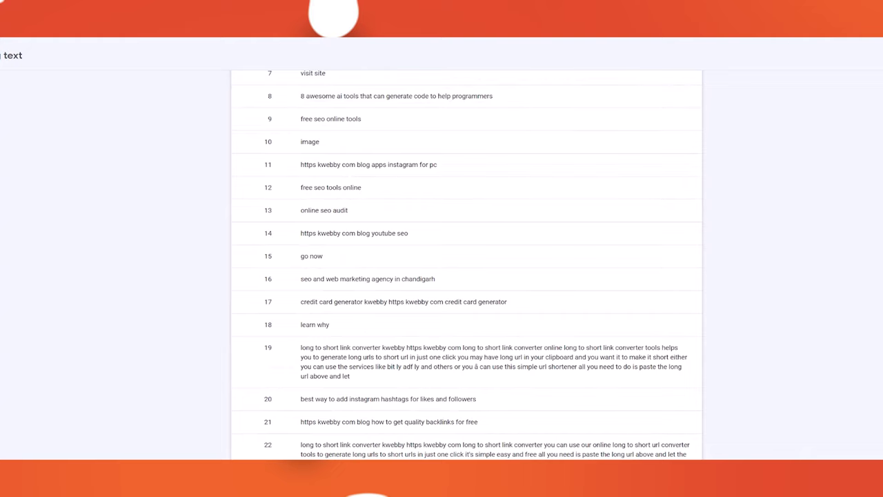
pyautogui.scroll(3, 374, 217)
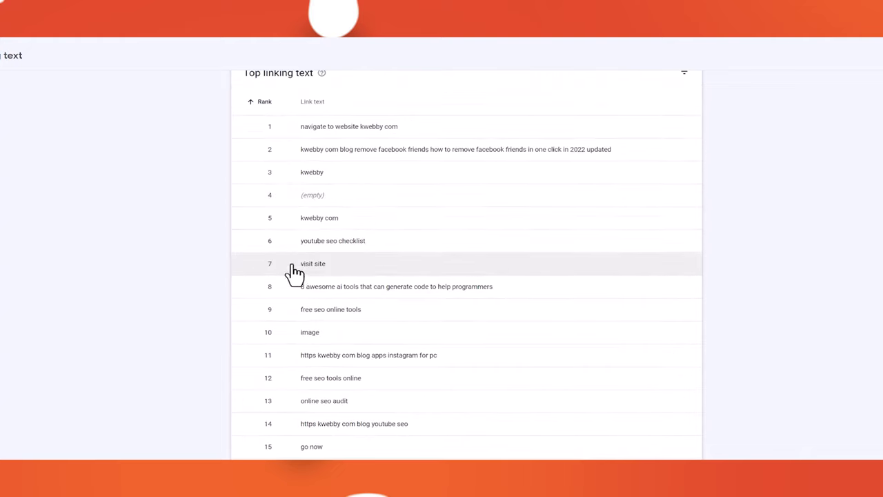
pyautogui.scroll(-3, 562, 447)
pyautogui.scroll(-5, 466, 276)
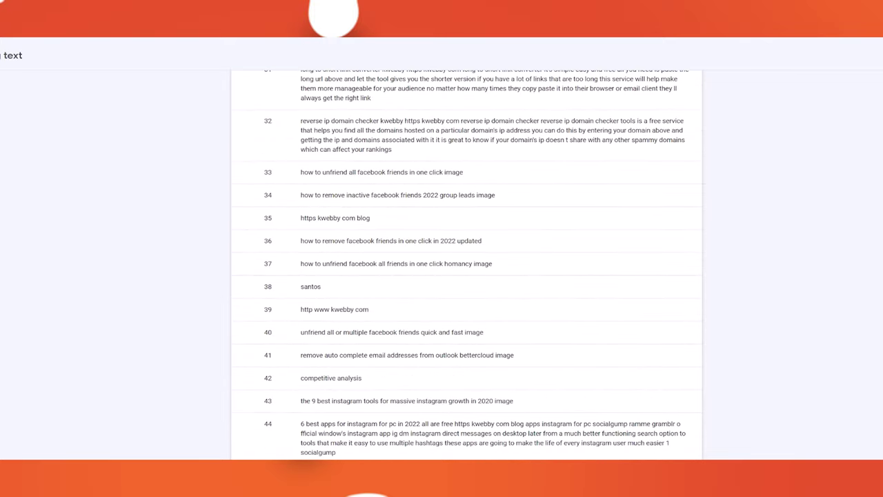
pyautogui.scroll(5, 466, 262)
pyautogui.scroll(-3, 372, 285)
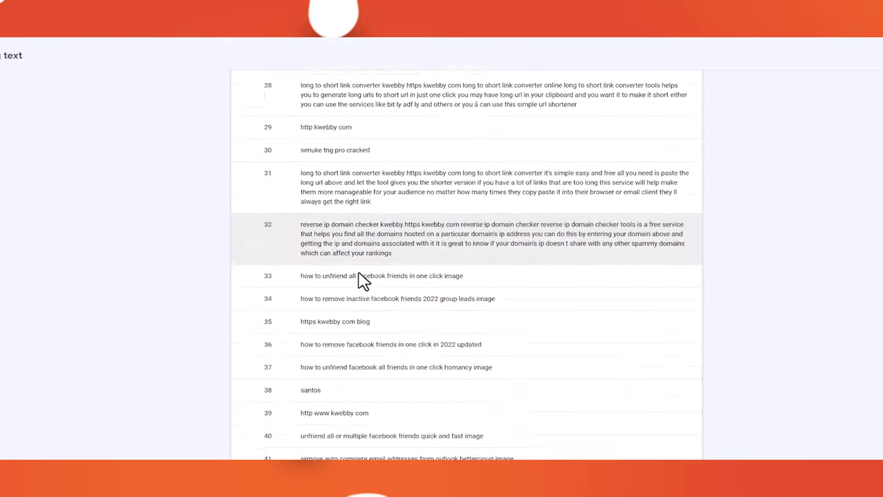
pyautogui.scroll(-3, 253, 267)
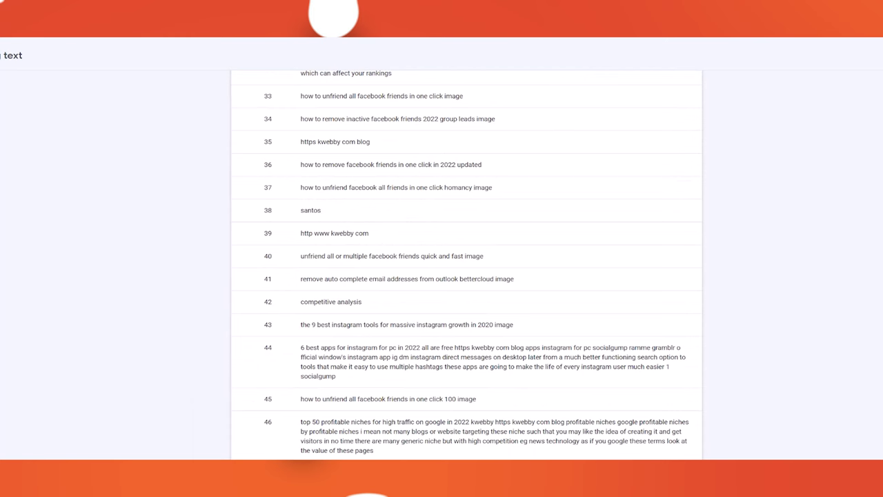
pyautogui.scroll(-5, 400, 391)
pyautogui.scroll(-5, 400, 390)
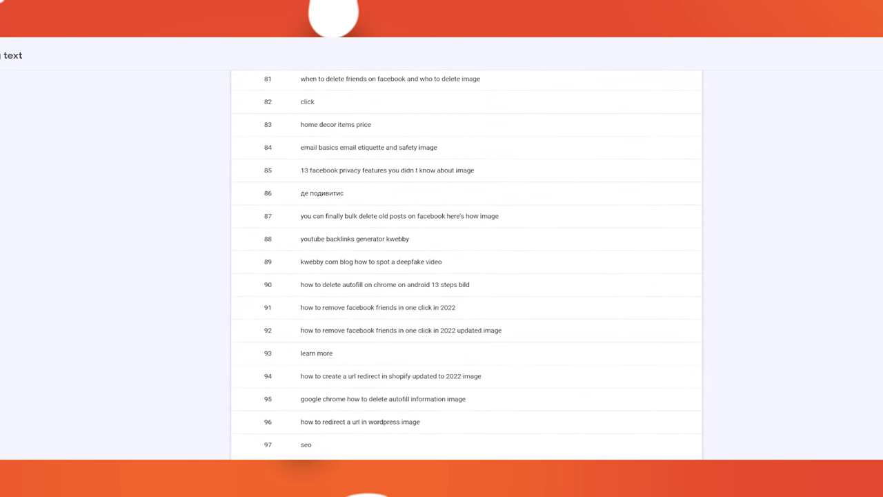
pyautogui.scroll(-5, 567, 430)
pyautogui.scroll(-2, 509, 430)
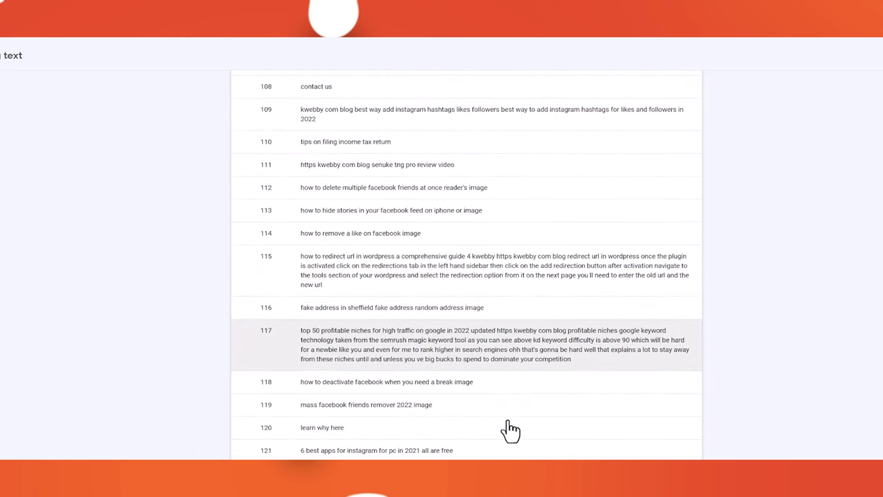
pyautogui.scroll(1, 479, 302)
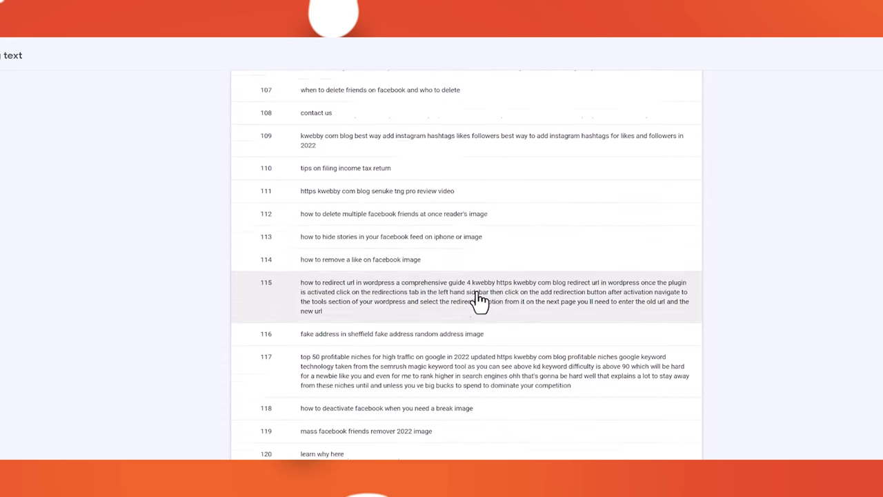
pyautogui.scroll(3, 480, 302)
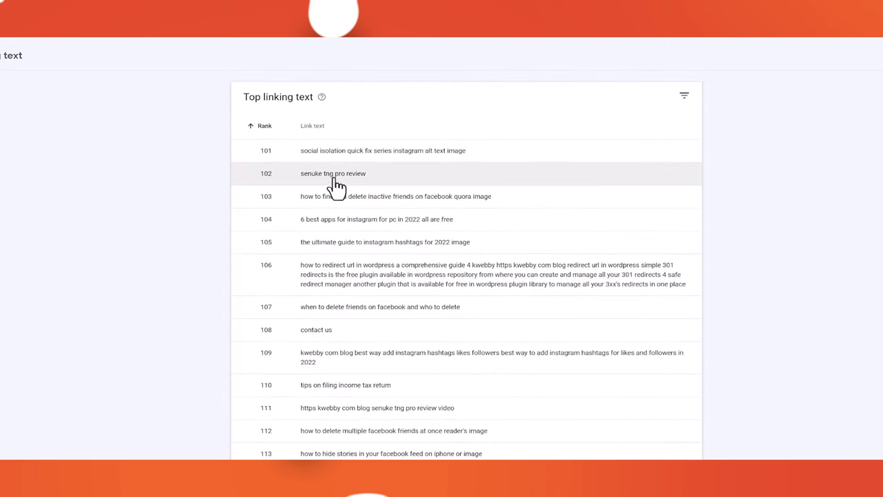
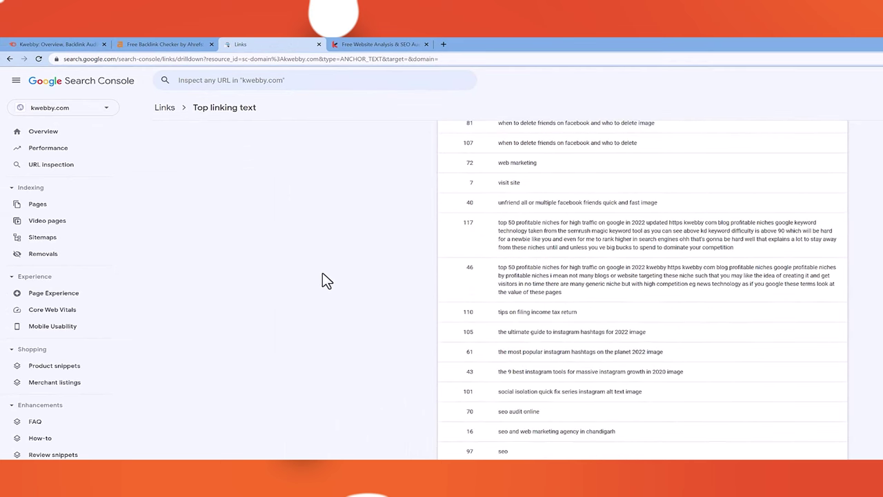
# - Return to the Links overview, view the full list of top linking sites, and go back to the overview
pyautogui.scroll(3, 311, 297)
pyautogui.click(165, 108)
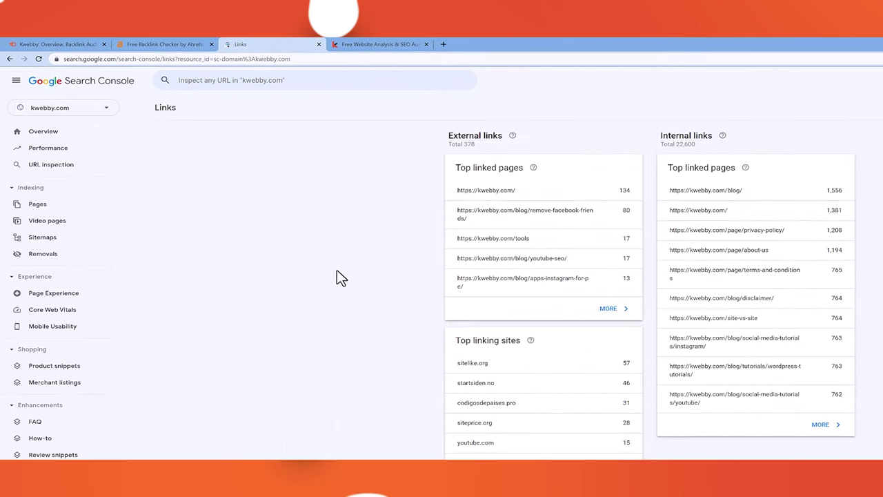
pyautogui.scroll(-2, 448, 358)
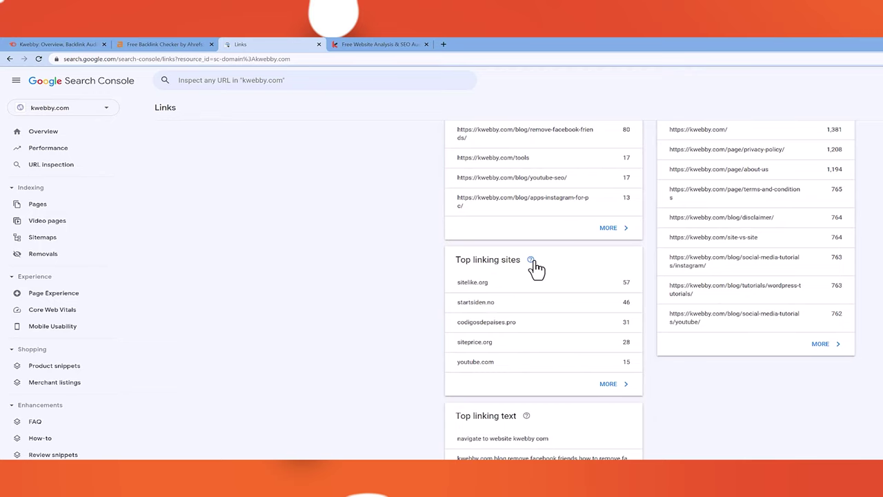
pyautogui.click(610, 384)
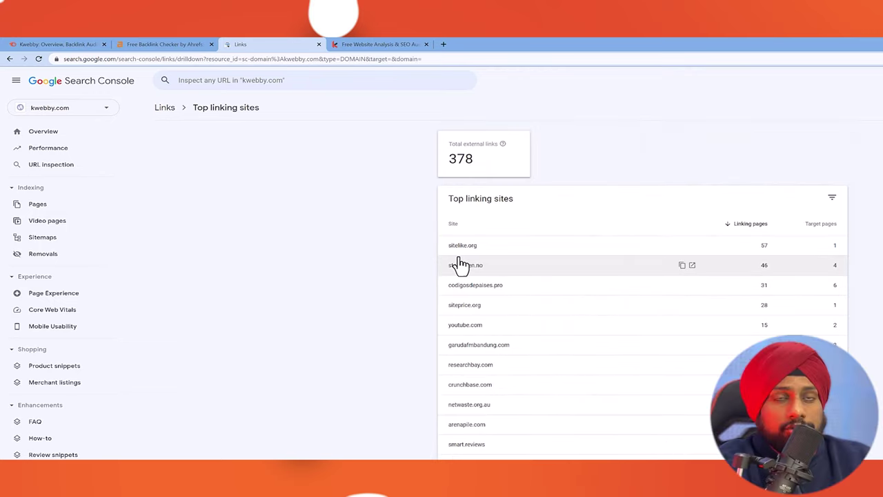
pyautogui.hotkey('alt', 'Left')
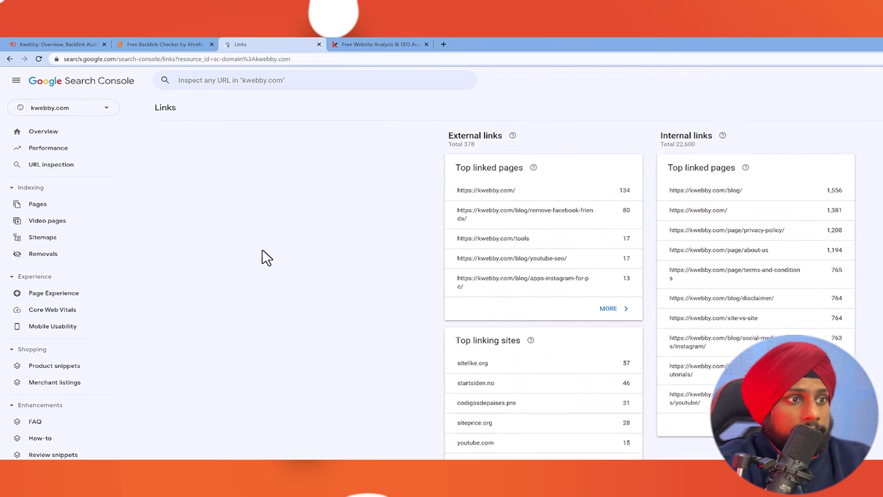
# - Reopen the full Top linking text list and review its highest-ranked anchor texts
pyautogui.click(538, 455)
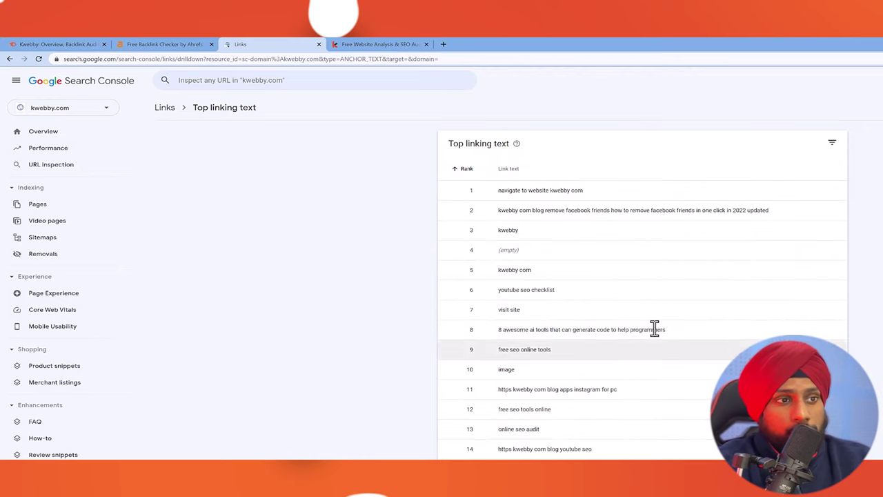
pyautogui.moveTo(693, 336); pyautogui.dragTo(638, 343)
pyautogui.click(594, 342)
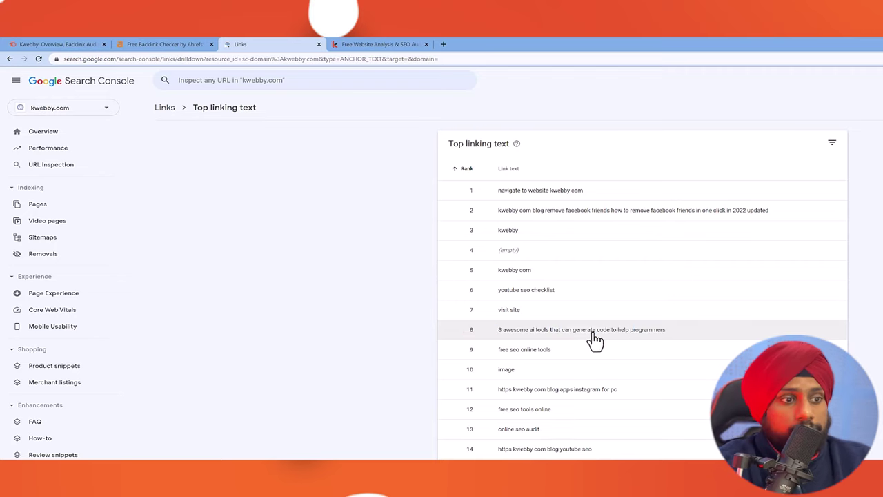
pyautogui.scroll(-3, 595, 343)
pyautogui.scroll(-1, 642, 290)
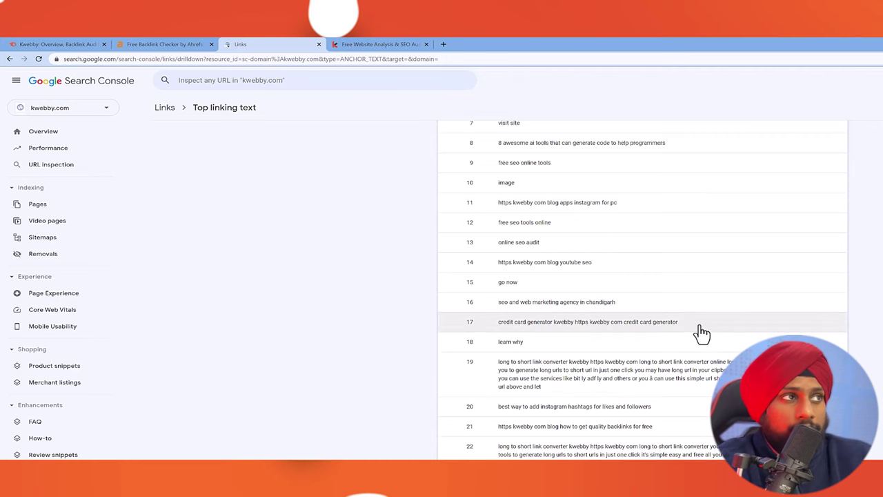
pyautogui.moveTo(701, 333); pyautogui.dragTo(469, 123)
pyautogui.click(361, 354)
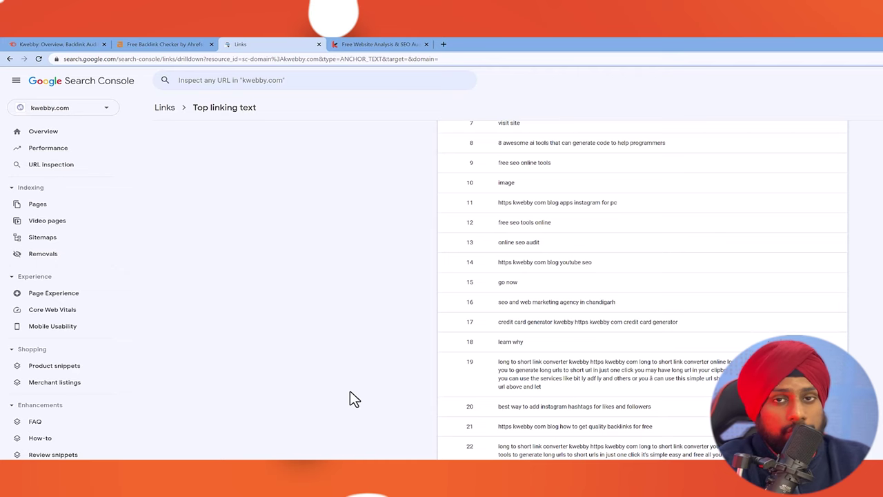
# - Return to the Links overview, open the full Top linking sites list and review the listed domains
pyautogui.click(167, 108)
pyautogui.scroll(-2, 449, 414)
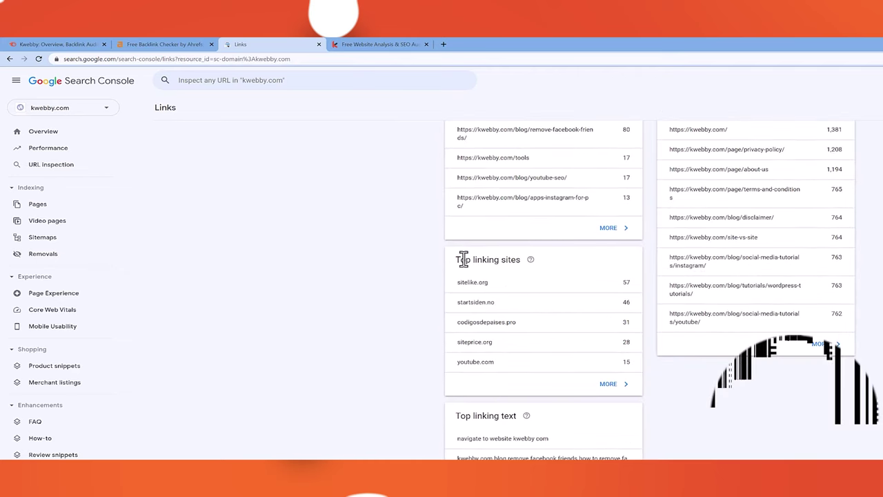
pyautogui.click(609, 384)
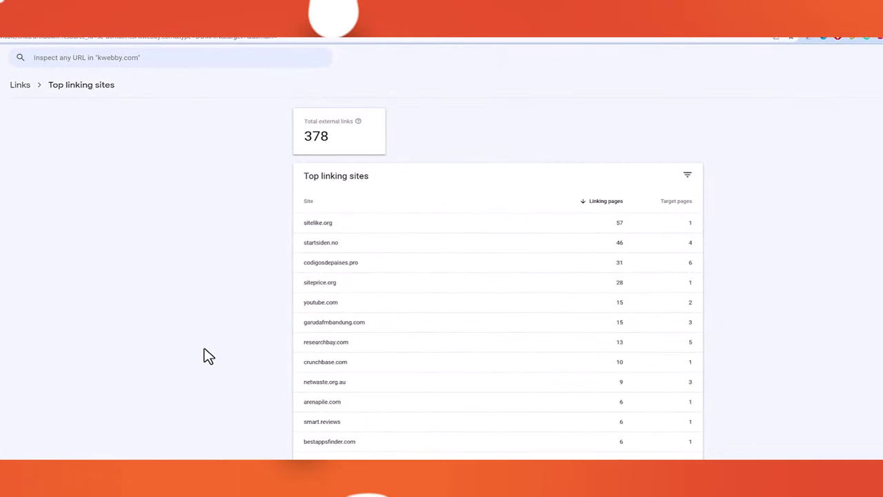
pyautogui.scroll(-1, 215, 355)
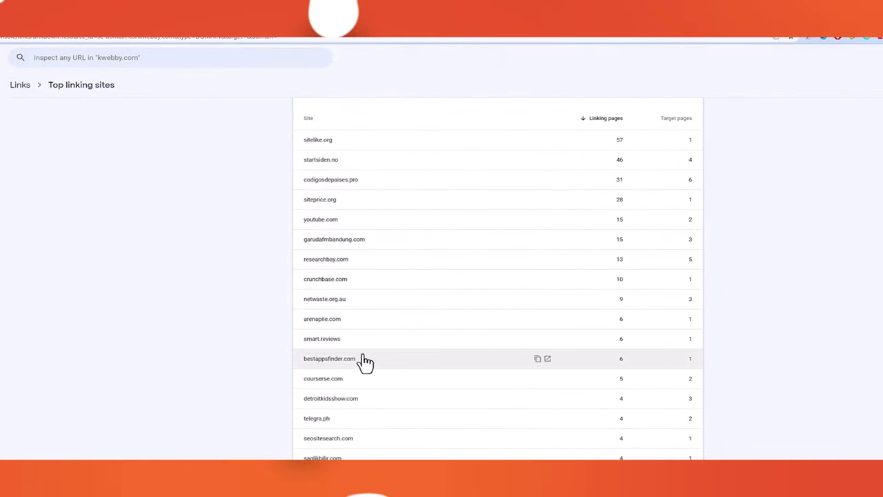
pyautogui.scroll(-1, 358, 362)
pyautogui.scroll(-1, 377, 355)
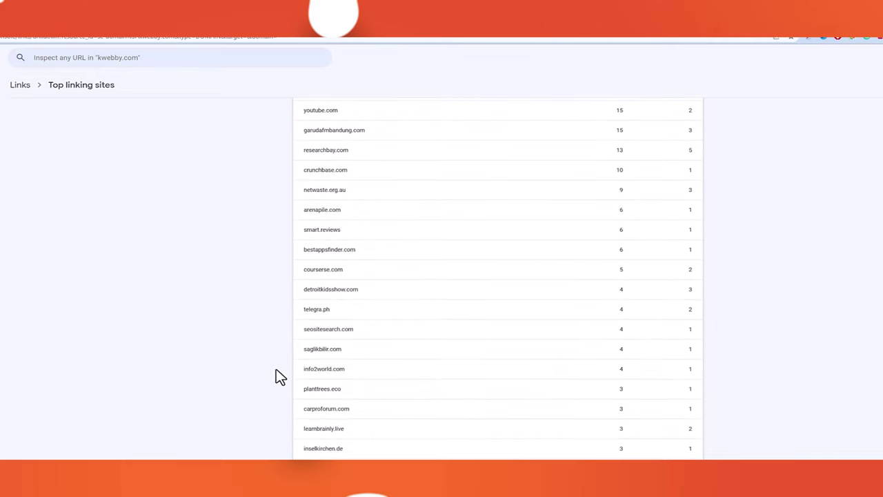
# - Drill into telegra.ph's links to the how-to-spot-a-deepfake-video page and open the Online-Legitimate-Paid-Surveys linking page
pyautogui.click(371, 315)
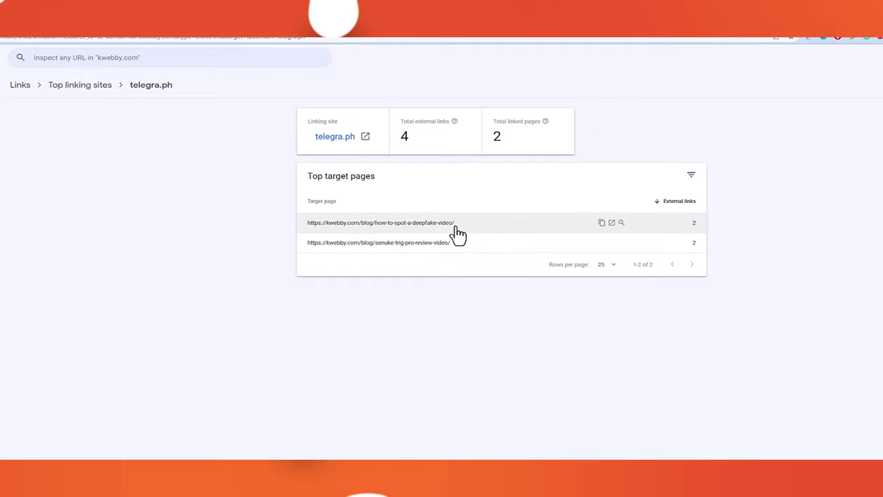
pyautogui.click(542, 235)
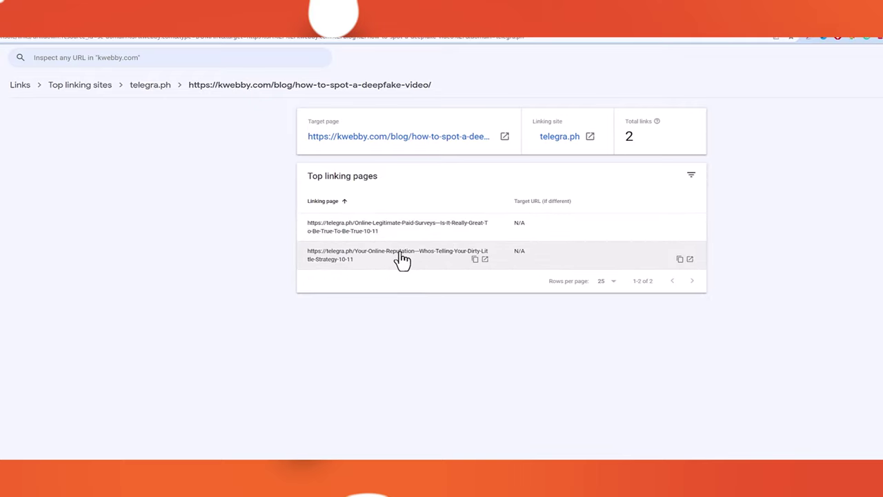
pyautogui.click(485, 231)
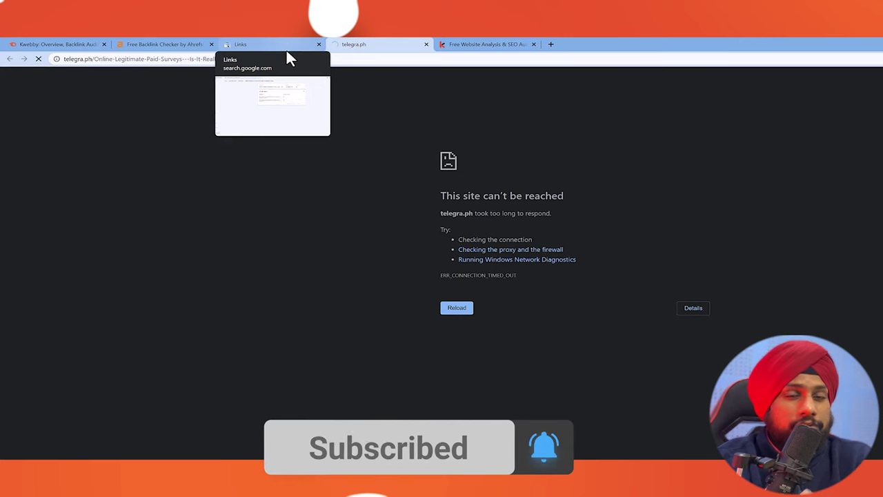
# - Go back to Search Console, return from the telegra.ph details to the Top linking sites list and scan its domains
pyautogui.click(254, 43)
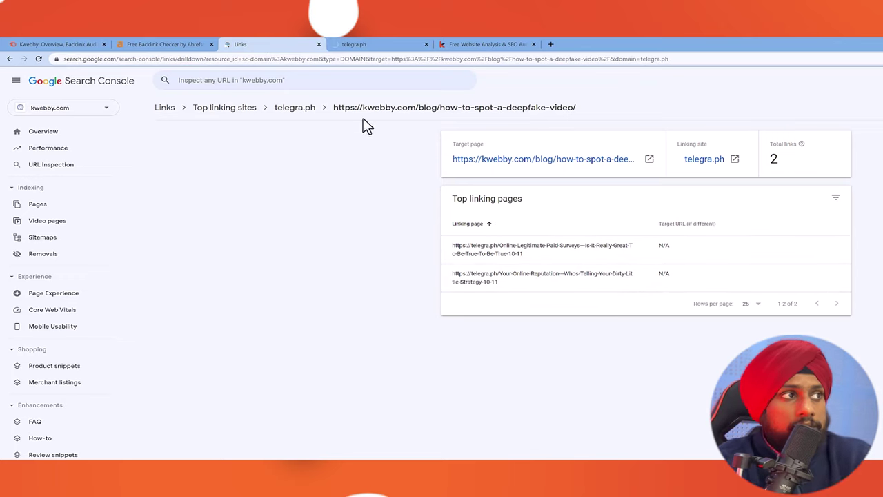
pyautogui.click(293, 109)
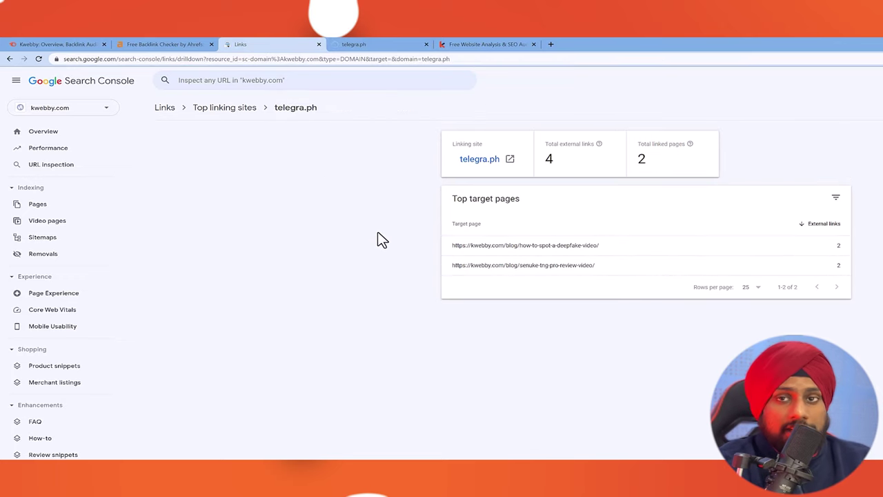
pyautogui.click(247, 108)
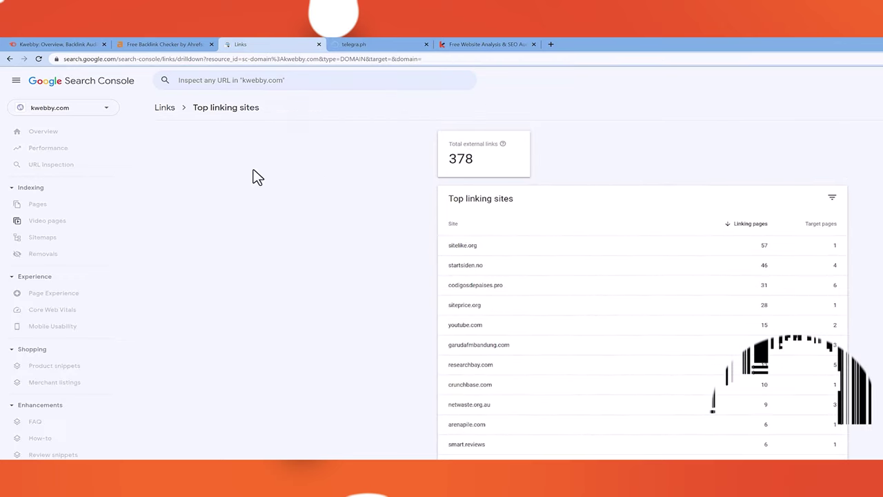
pyautogui.scroll(-3, 499, 276)
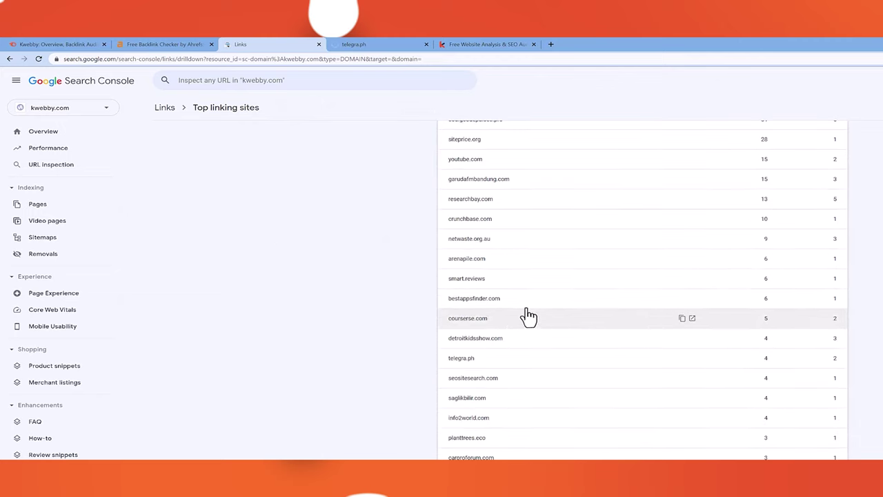
pyautogui.scroll(3, 518, 311)
# - Drill into startsiden.no's links to the remove-facebook-friends page and open the page 3 result for "how to delete all friends on facebook at once"
pyautogui.click(510, 268)
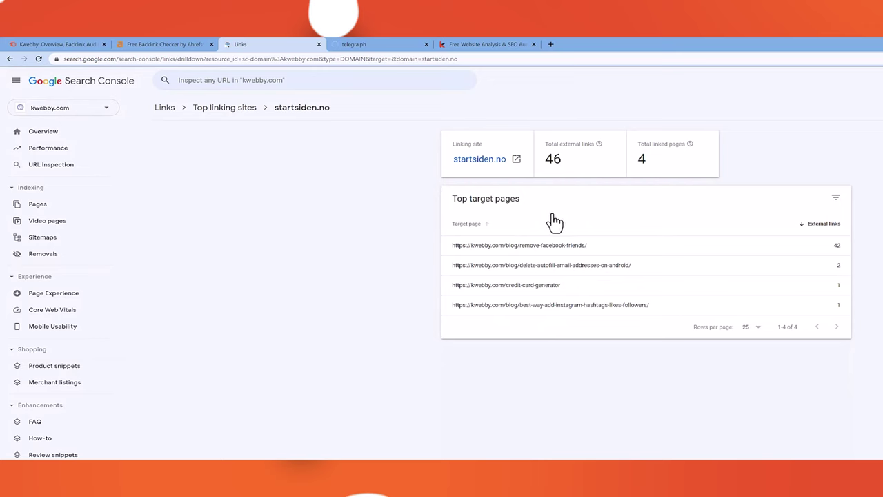
pyautogui.click(665, 256)
pyautogui.scroll(-5, 585, 276)
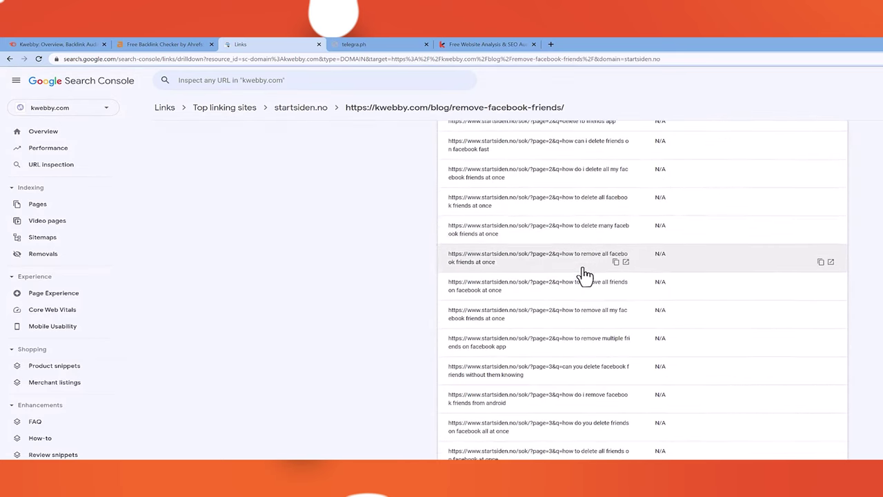
pyautogui.scroll(-3, 564, 232)
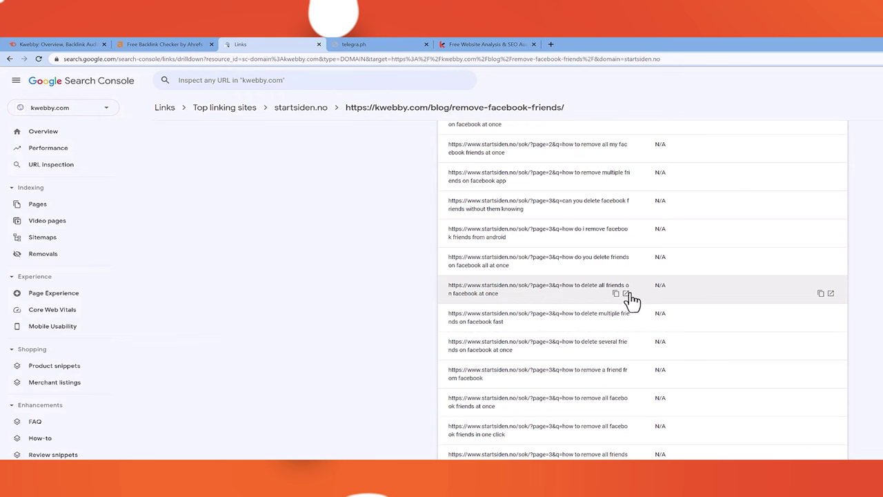
pyautogui.click(625, 293)
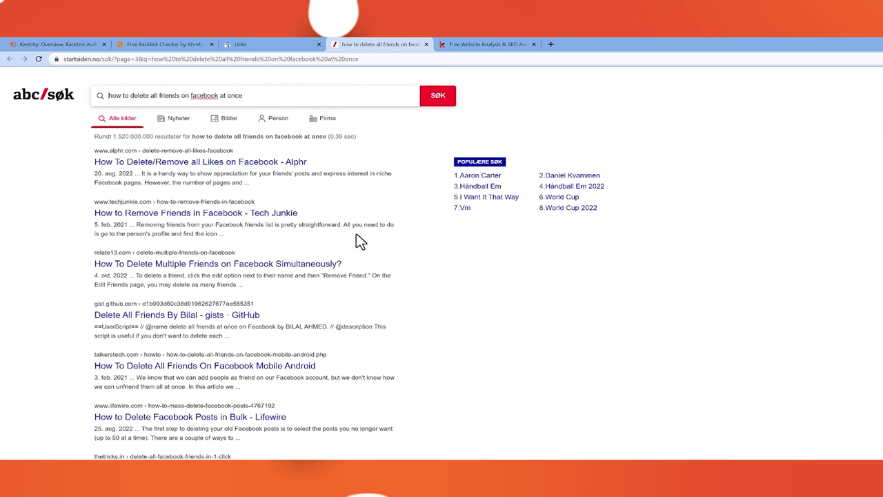
# - Close the opened startsiden.no page, return to the Top linking sites list and look through it
pyautogui.click(313, 44)
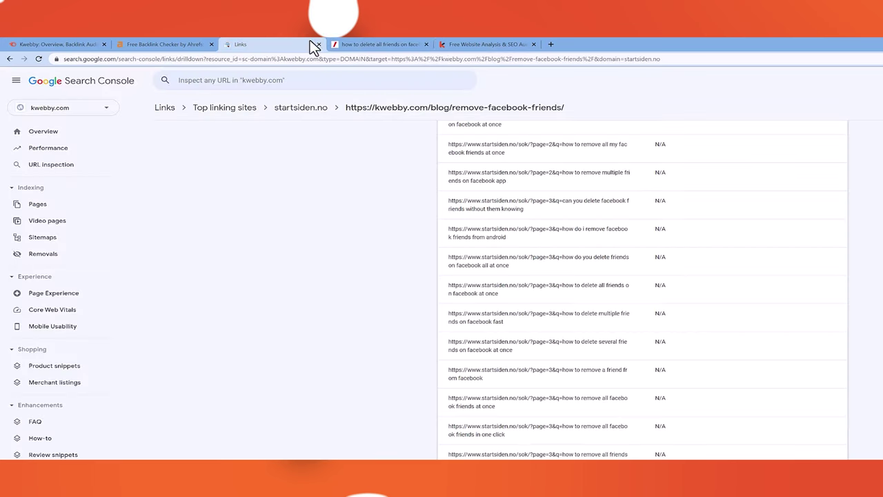
pyautogui.click(425, 44)
pyautogui.scroll(3, 310, 151)
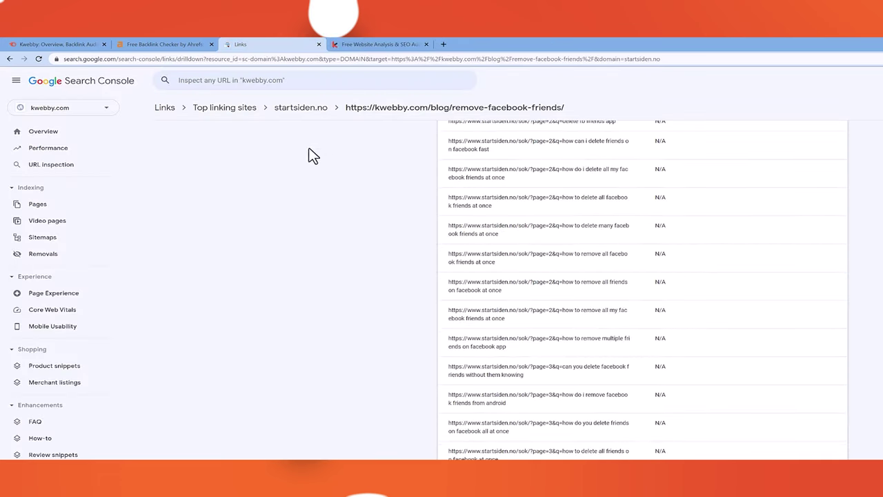
pyautogui.click(223, 111)
pyautogui.scroll(-3, 429, 349)
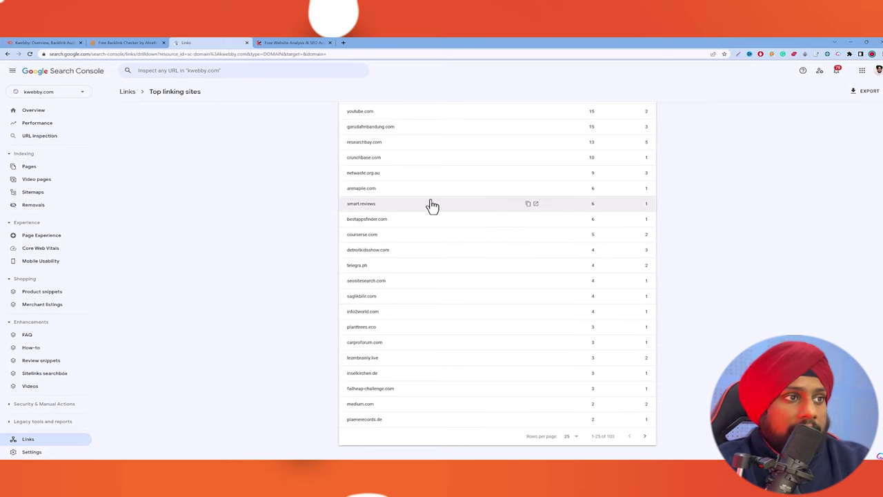
pyautogui.scroll(3, 431, 204)
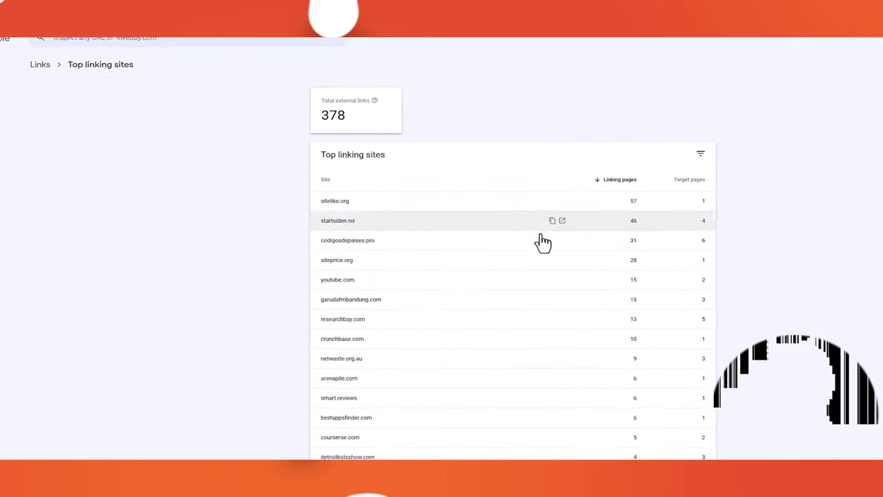
# - Drill into crunchbase.com's links to the ai-tools-that-can-generate-code page and open the web-design-companies-seed-funding linking page
pyautogui.scroll(-2, 511, 231)
pyautogui.click(486, 223)
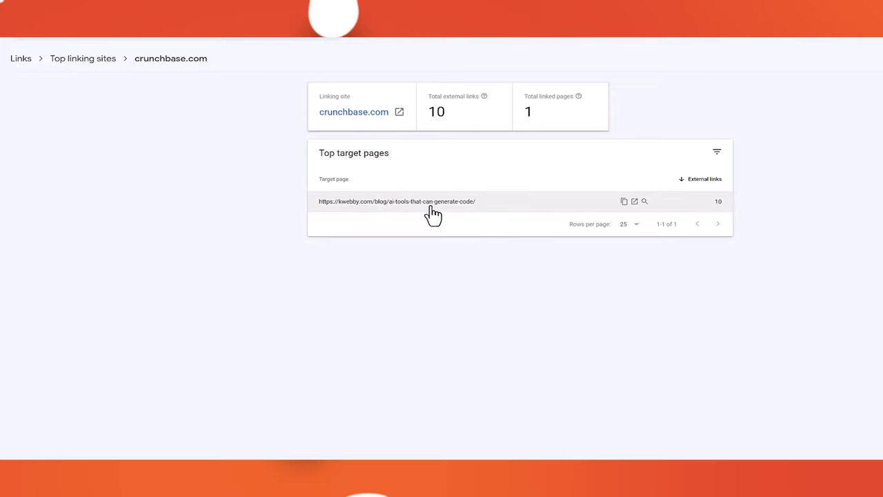
pyautogui.click(453, 205)
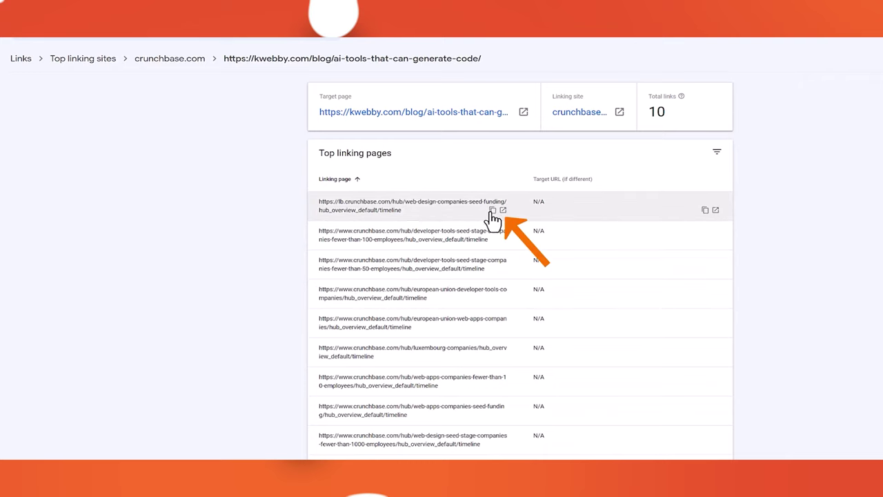
pyautogui.click(503, 210)
pyautogui.click(404, 41)
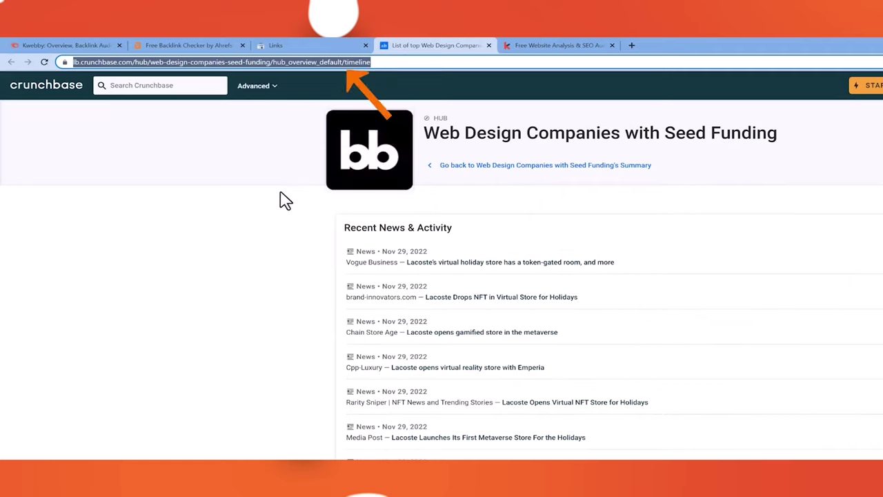
# - Copy the crunchbase linking page's URL into cell A2 of a new Google Sheets spreadsheet placed beside the crunchbase page
pyautogui.rightClick(333, 61)
pyautogui.click(391, 130)
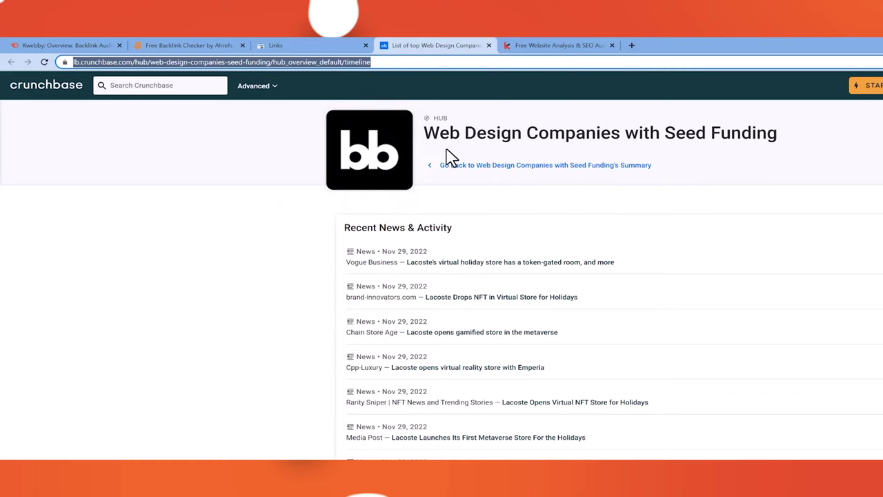
pyautogui.click(633, 46)
pyautogui.write('sheets.new')
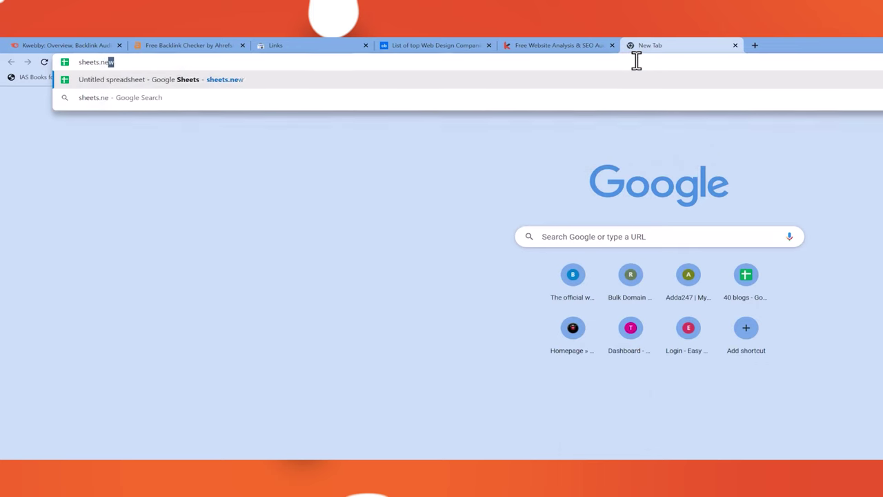
pyautogui.press('Return')
pyautogui.moveTo(636, 43); pyautogui.dragTo(556, 48)
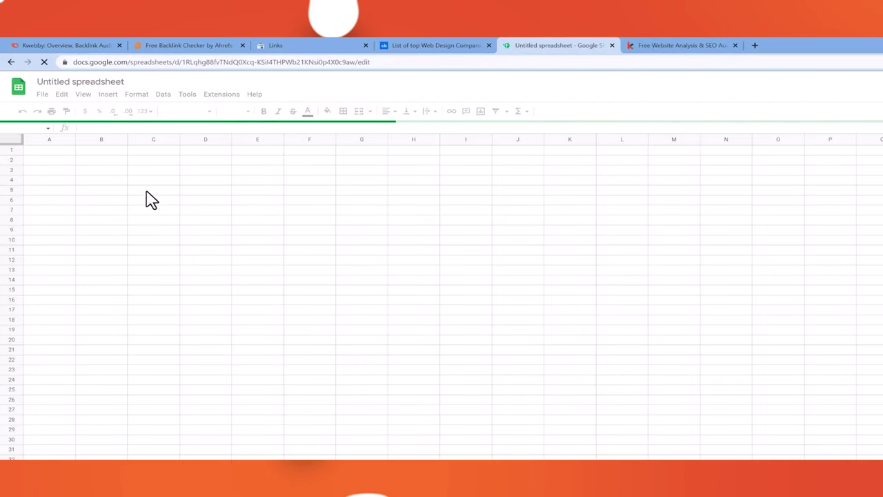
pyautogui.click(60, 161)
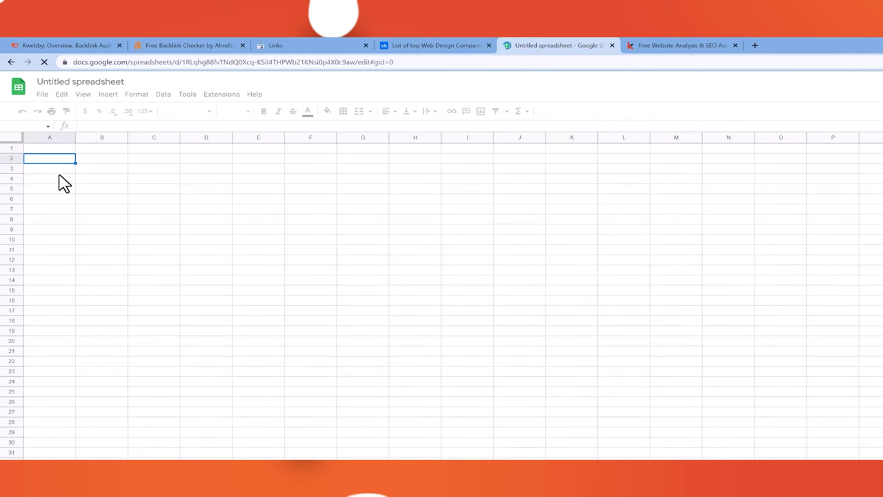
pyautogui.hotkey('ctrl', 'v')
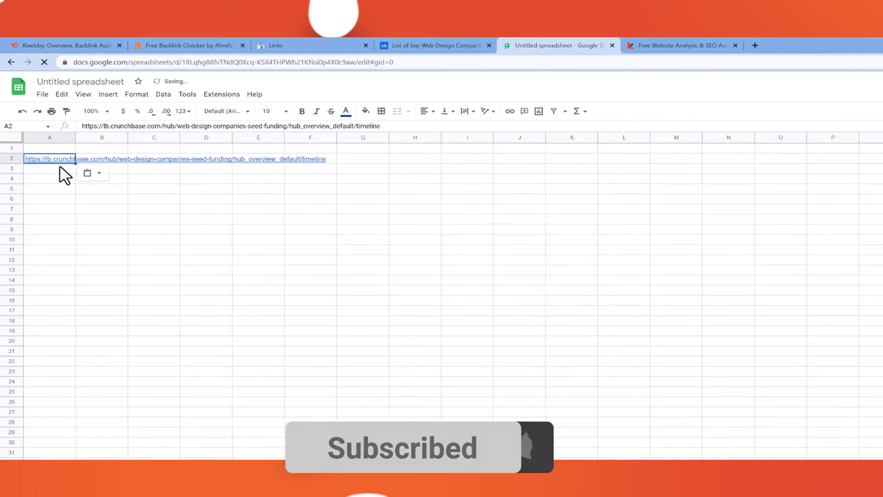
pyautogui.click(64, 171)
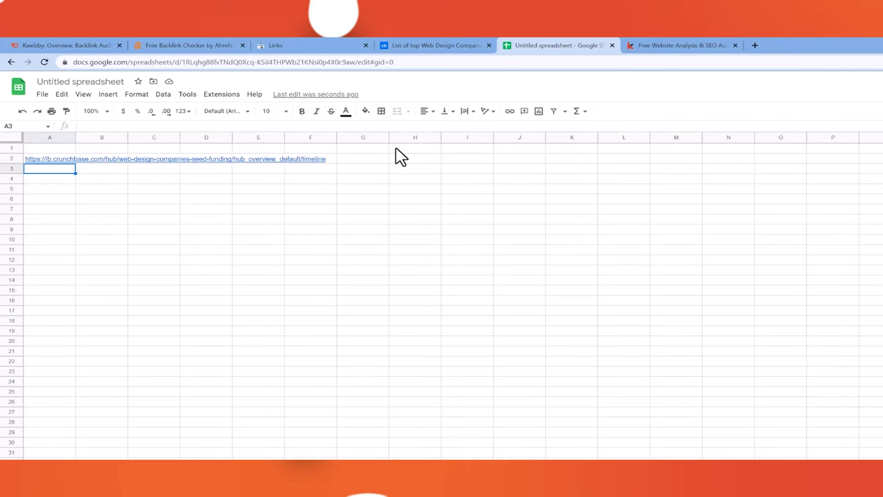
# - Check crunchbase.com's linking pages in Search Console again, then go back to the spreadsheet and select empty cell A6
pyautogui.click(455, 45)
pyautogui.click(358, 41)
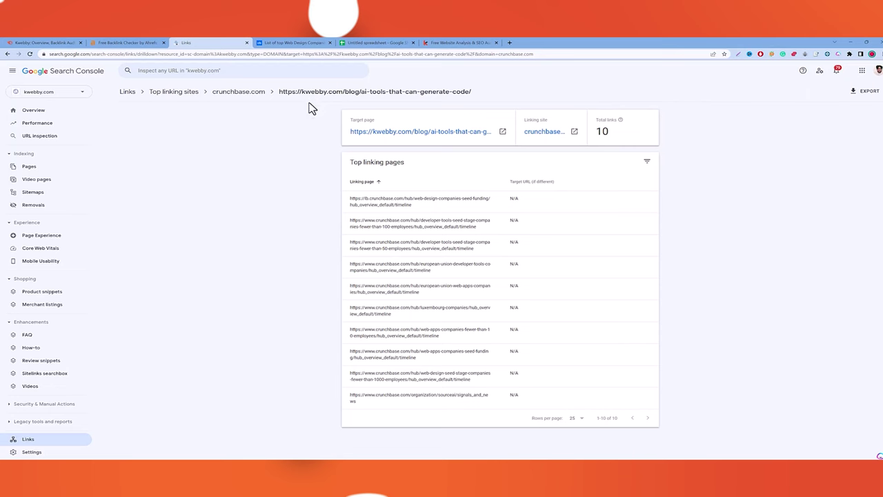
pyautogui.click(378, 43)
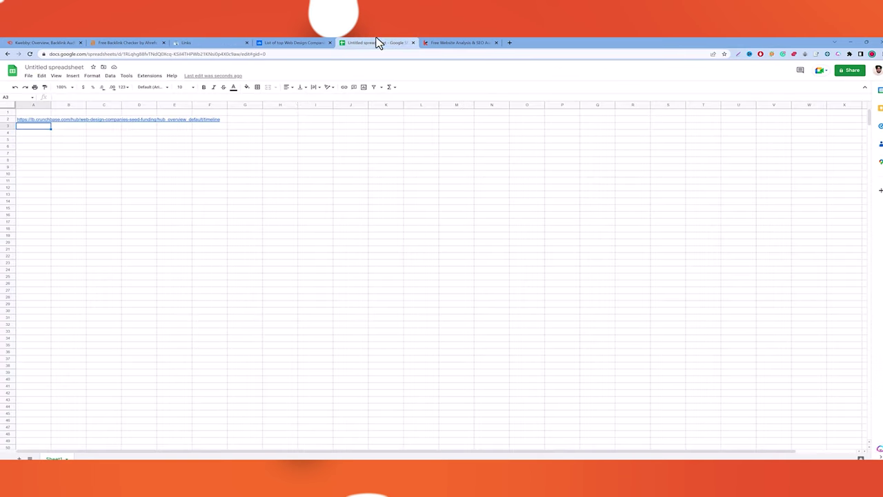
pyautogui.click(36, 138)
pyautogui.click(38, 146)
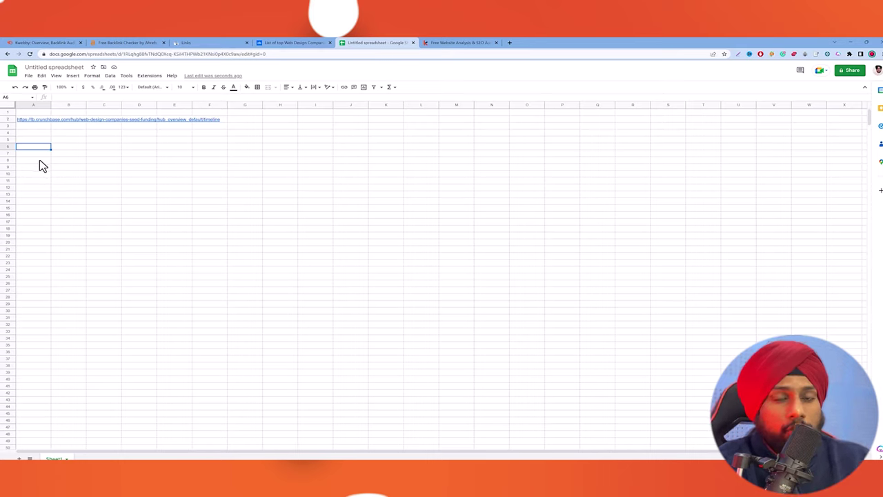
# - View the crunchbase page once more, switch back to Search Console and return to the Top linking sites list
pyautogui.click(211, 43)
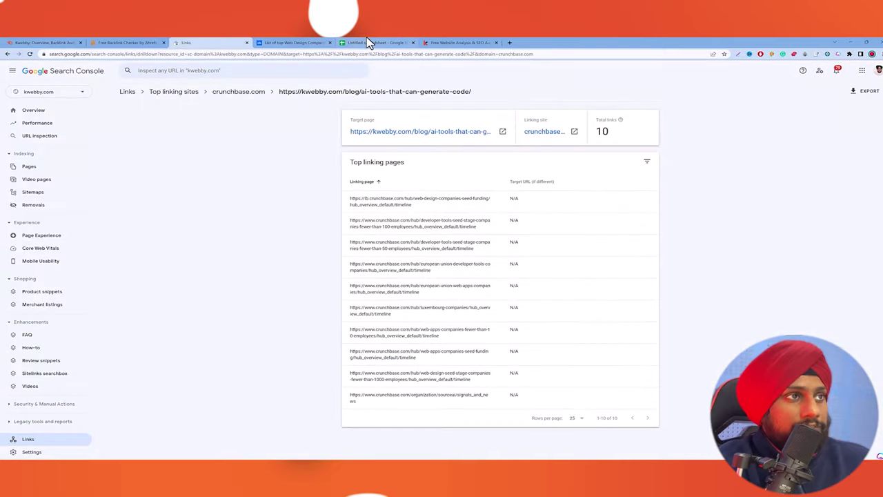
pyautogui.click(293, 43)
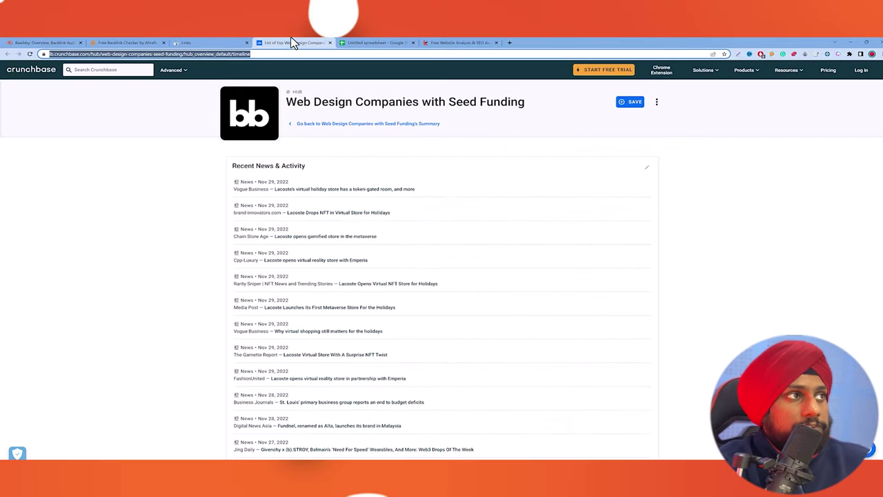
pyautogui.click(242, 43)
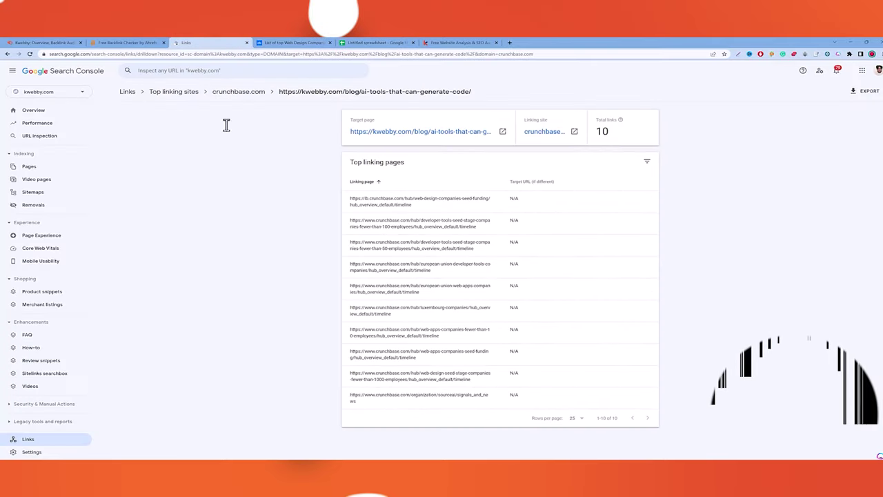
pyautogui.click(157, 101)
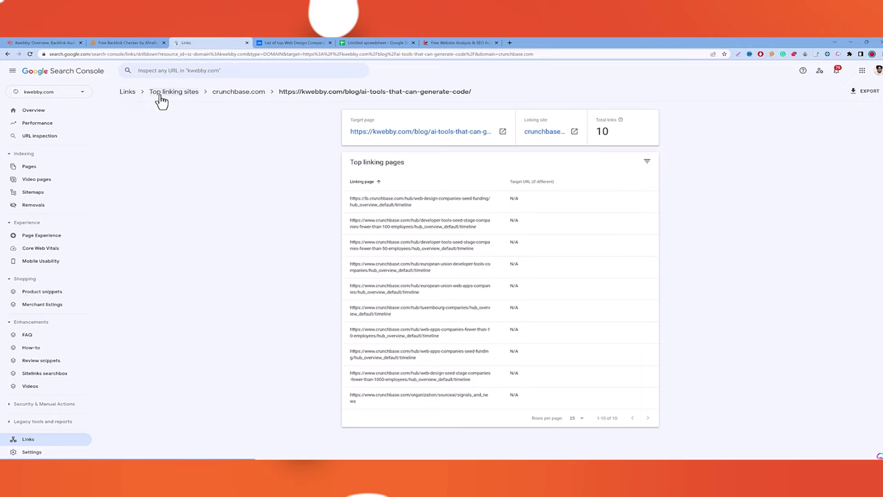
pyautogui.click(131, 94)
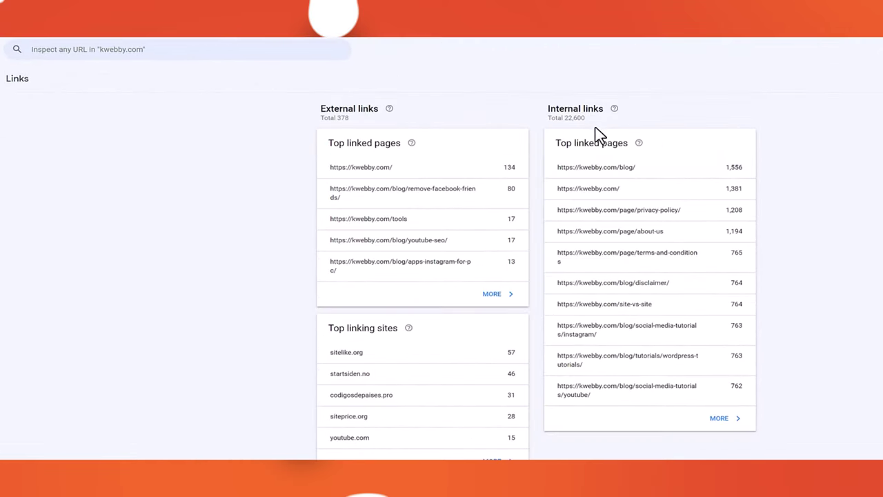
pyautogui.click(736, 417)
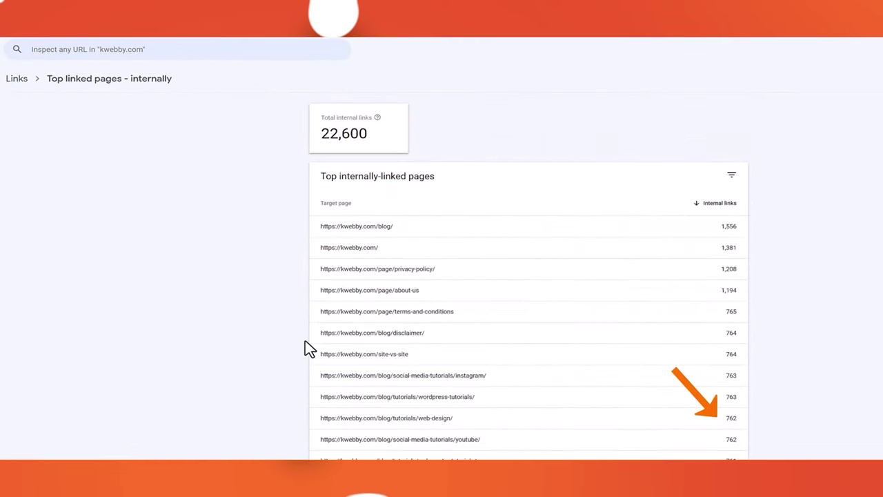
pyautogui.click(420, 224)
pyautogui.scroll(-2, 397, 334)
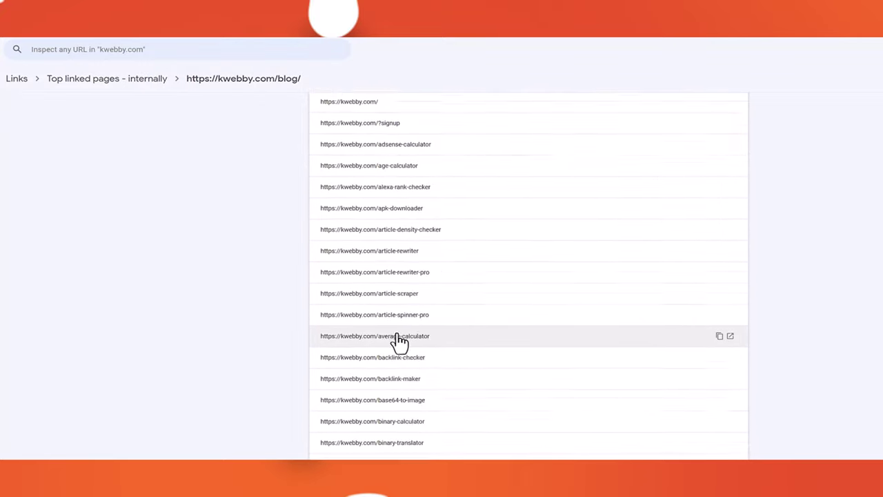
pyautogui.scroll(-1, 400, 339)
pyautogui.scroll(3, 426, 417)
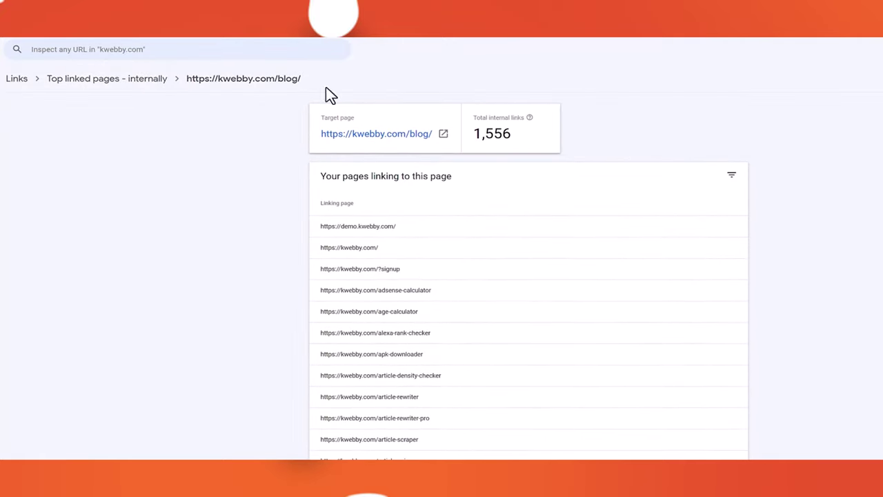
# - Go back to the Links overview, open the full list of externally linked pages and review incoming links and linking sites per target page
pyautogui.click(18, 81)
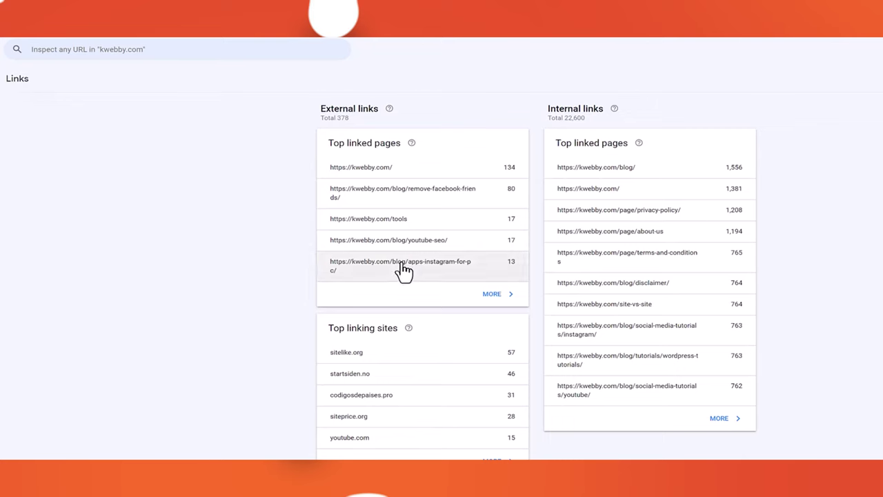
pyautogui.scroll(-3, 404, 271)
pyautogui.scroll(2, 386, 407)
pyautogui.scroll(1, 370, 322)
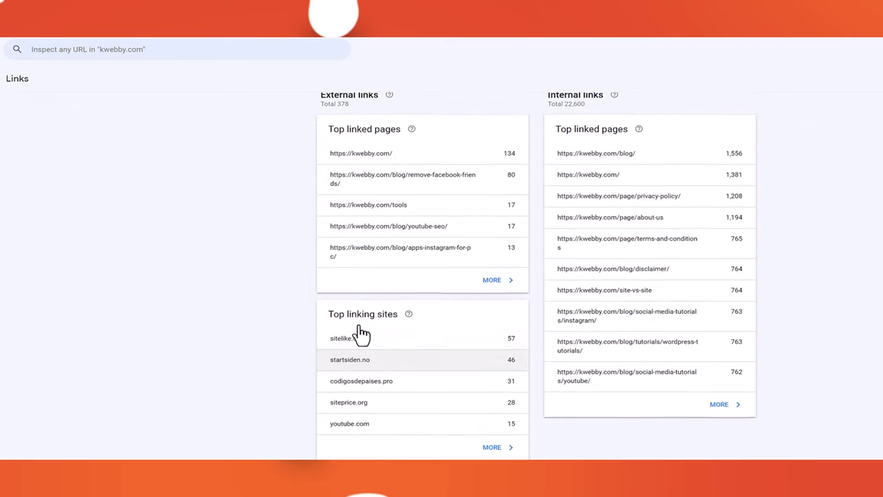
pyautogui.scroll(1, 362, 335)
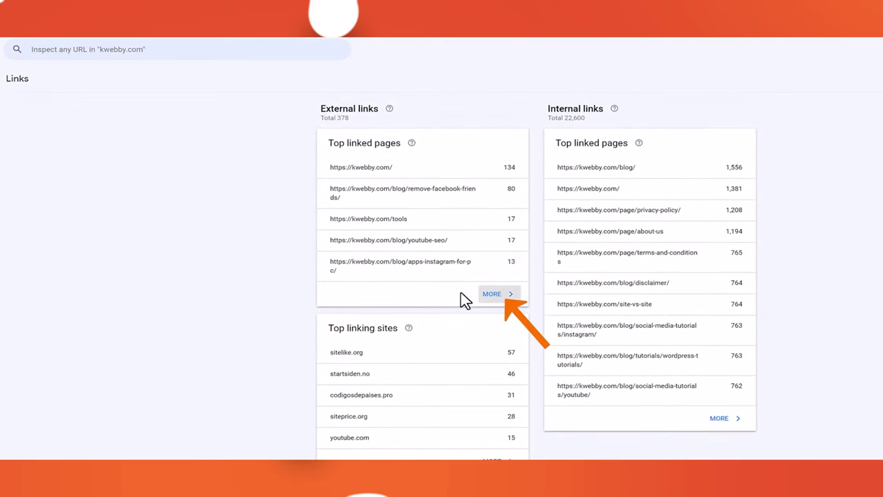
pyautogui.click(491, 294)
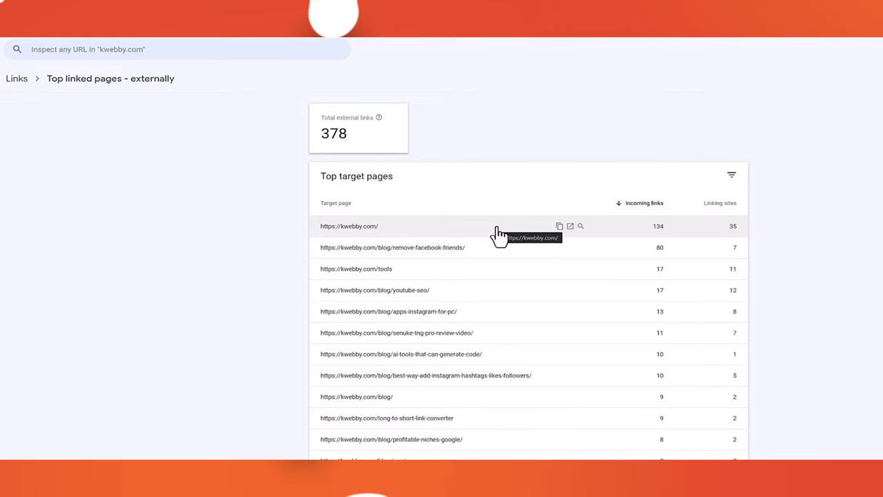
pyautogui.scroll(-2, 737, 376)
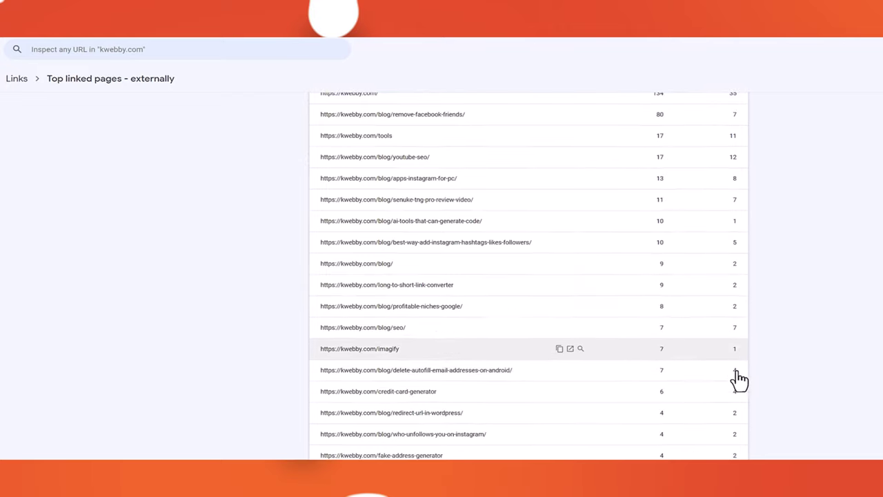
pyautogui.scroll(2, 738, 381)
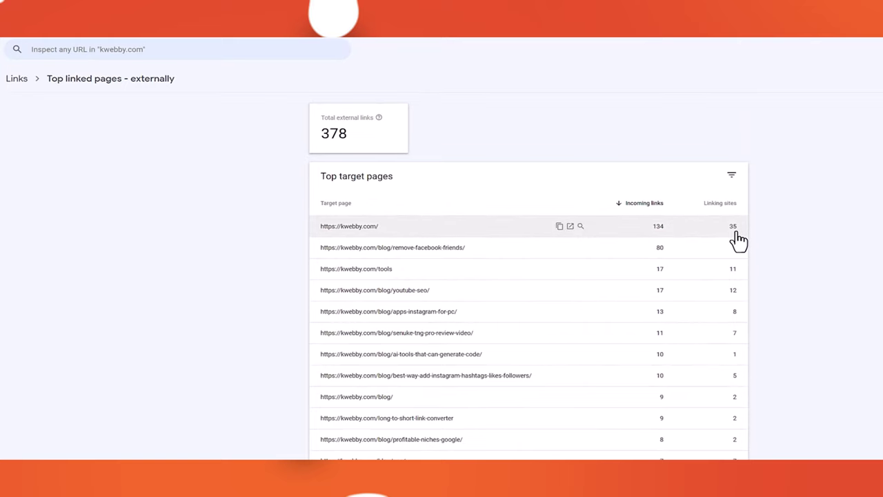
pyautogui.click(465, 235)
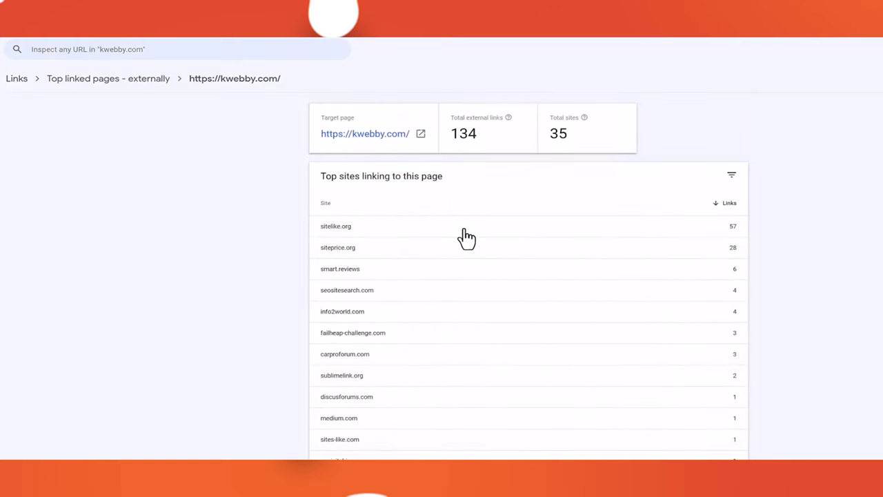
pyautogui.scroll(-2, 264, 303)
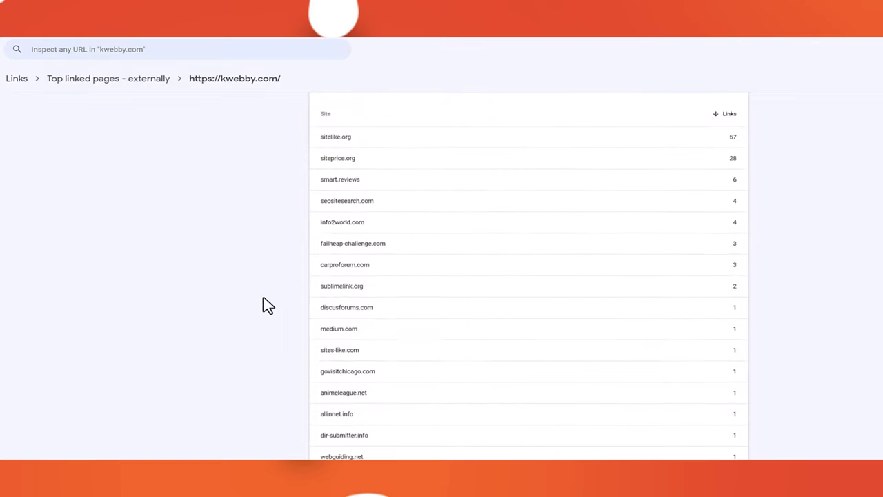
pyautogui.scroll(-1, 262, 304)
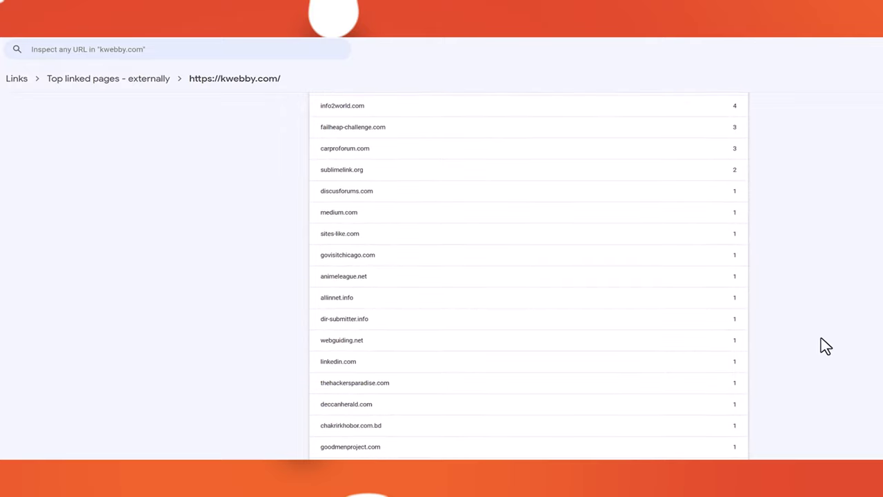
pyautogui.scroll(3, 496, 255)
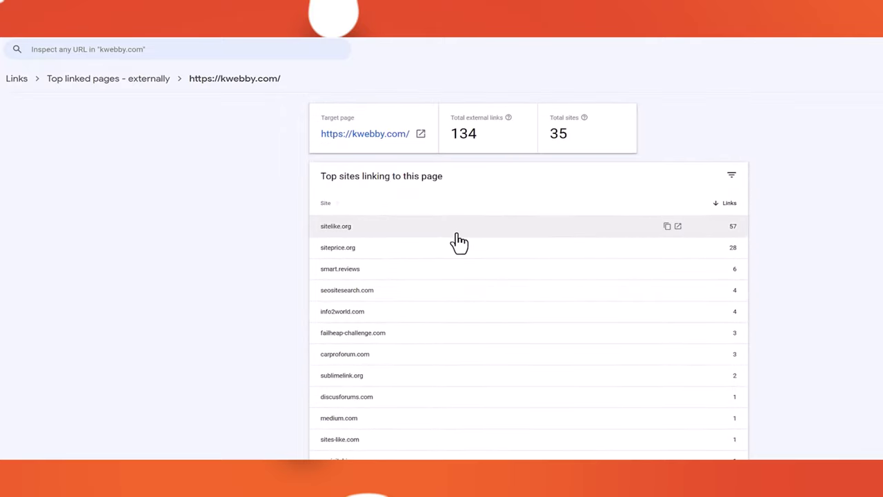
# - Open sitelike.org's entry for the home page and review its individual linking pages
pyautogui.scroll(-2, 732, 248)
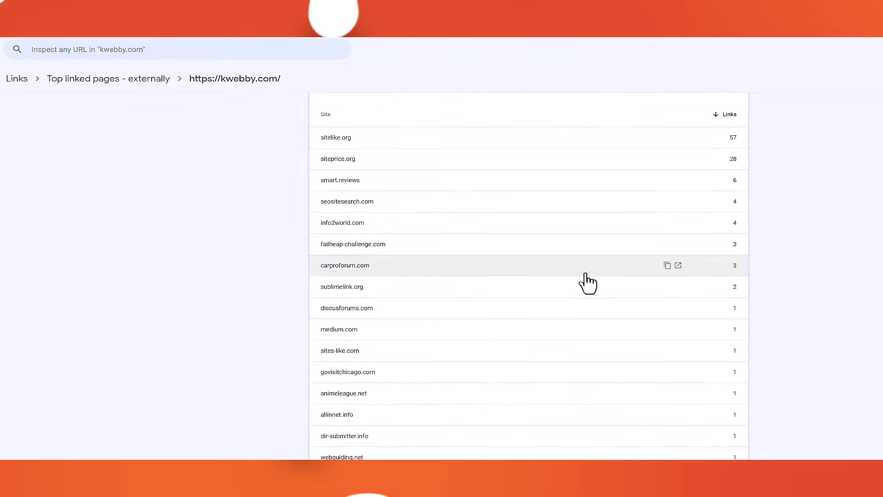
pyautogui.click(468, 150)
pyautogui.scroll(-2, 420, 270)
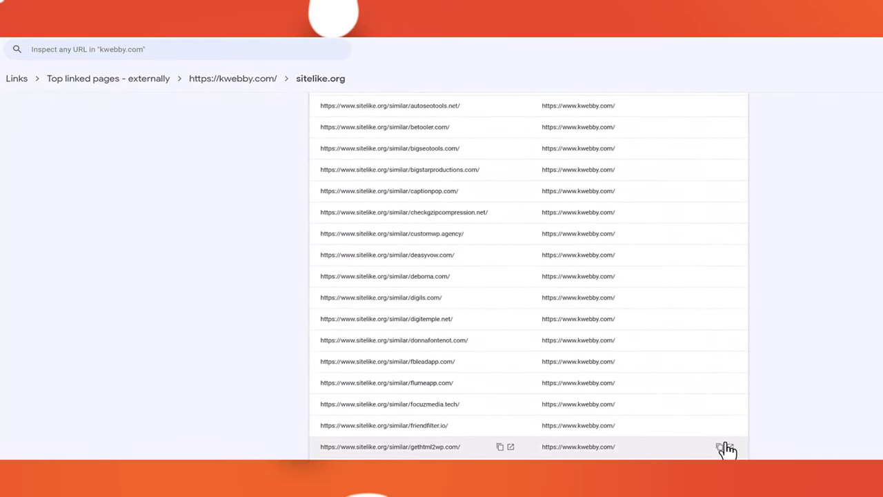
pyautogui.scroll(2, 526, 444)
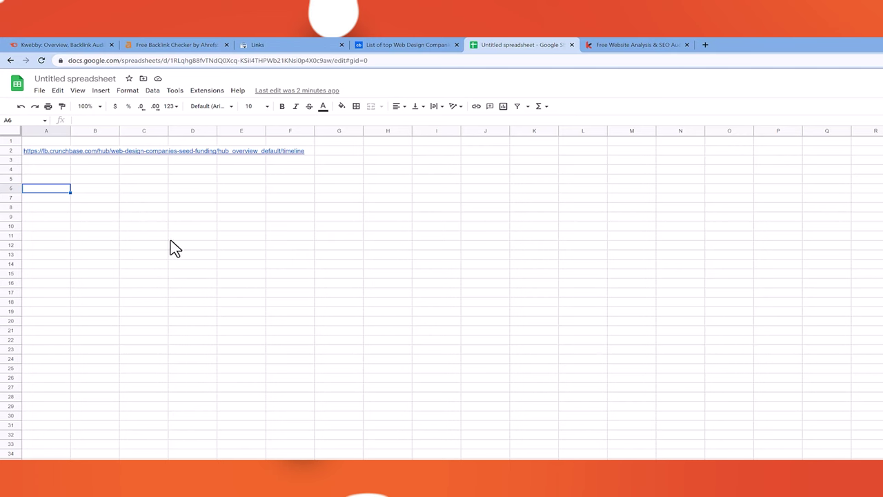
# - Check the crunchbase linking page against the spreadsheet of collected URLs and return to the crunchbase page
pyautogui.click(388, 44)
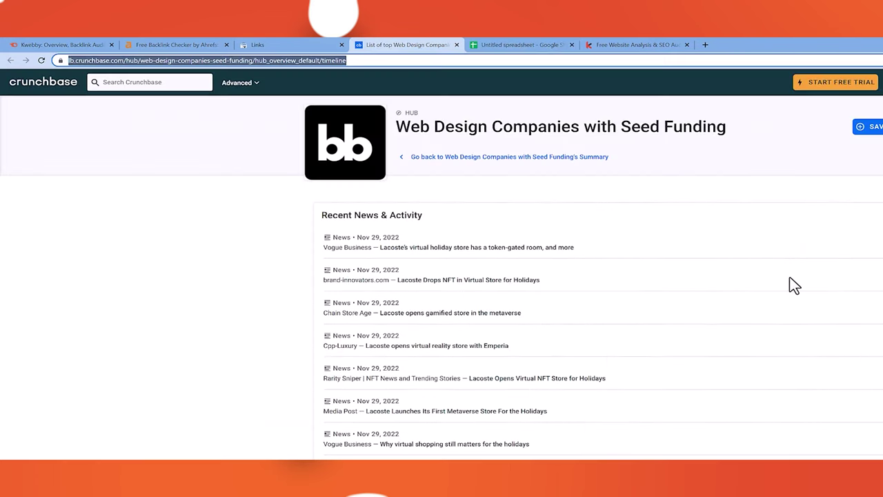
pyautogui.click(501, 44)
pyautogui.click(373, 50)
# - Switch to the Ahrefs Backlink Checker and run a backlink check for kwebby.com with the Subdomains option
pyautogui.click(182, 45)
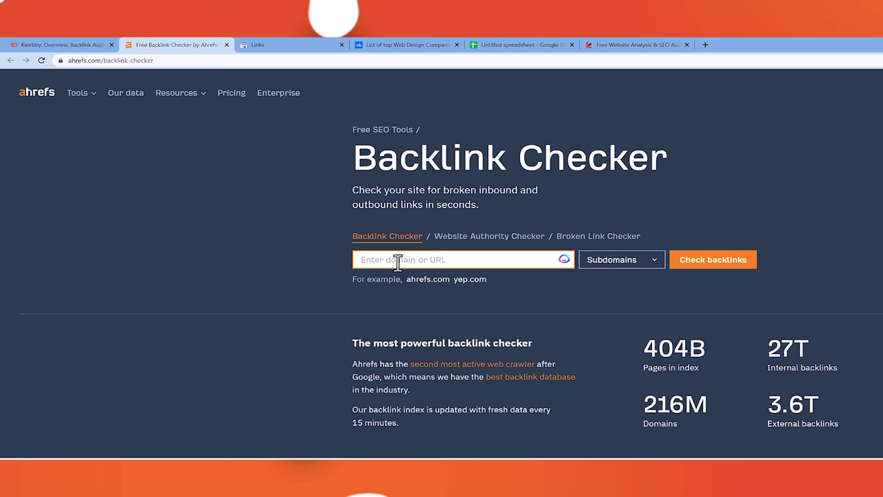
pyautogui.click(172, 60)
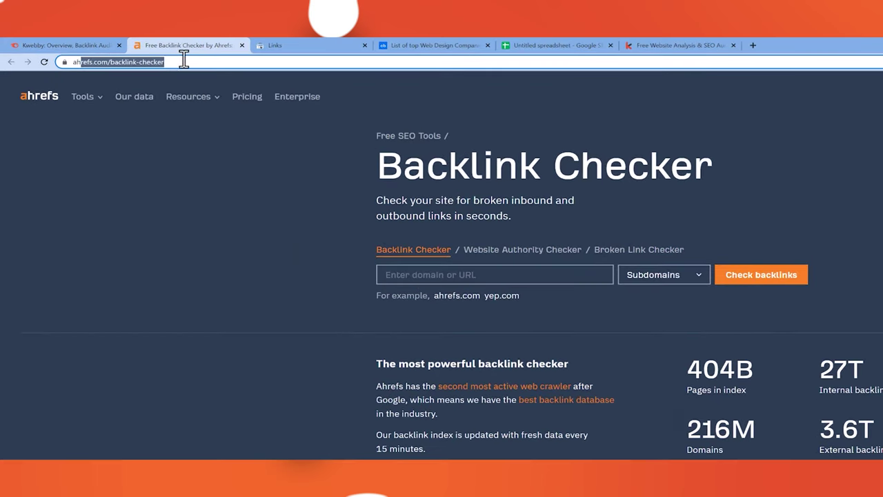
pyautogui.click(202, 182)
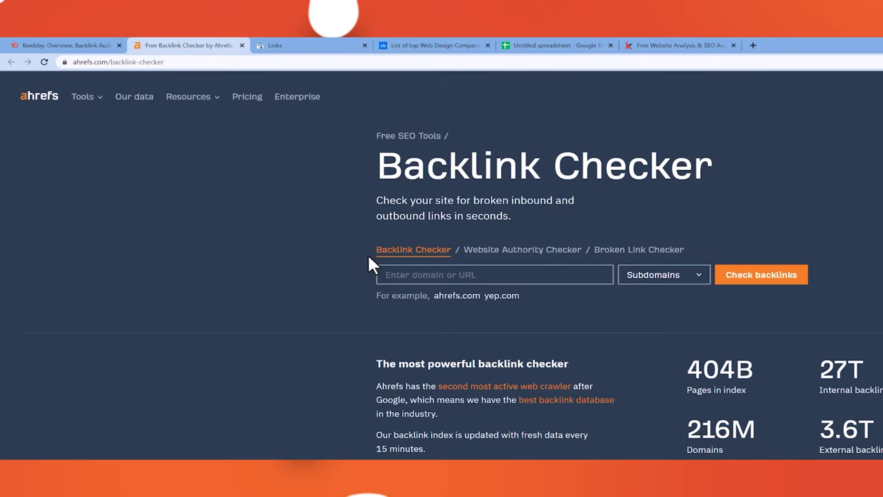
pyautogui.click(456, 274)
pyautogui.write('kwebby.com')
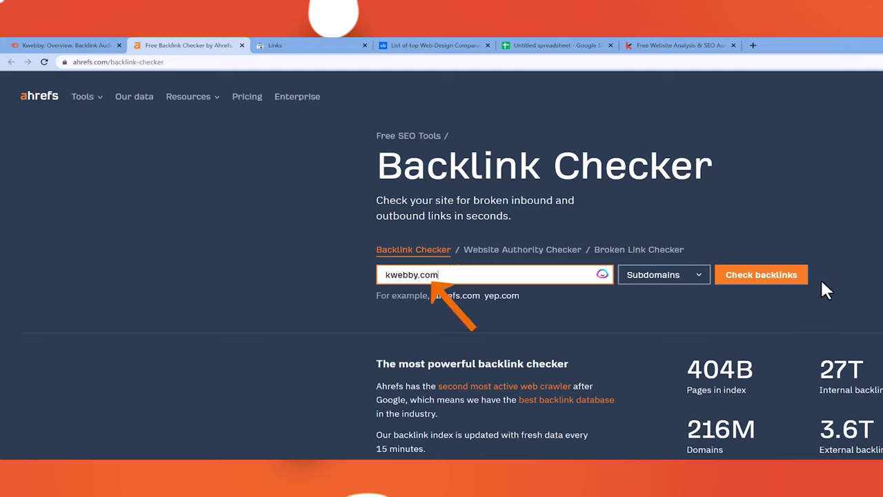
pyautogui.click(786, 279)
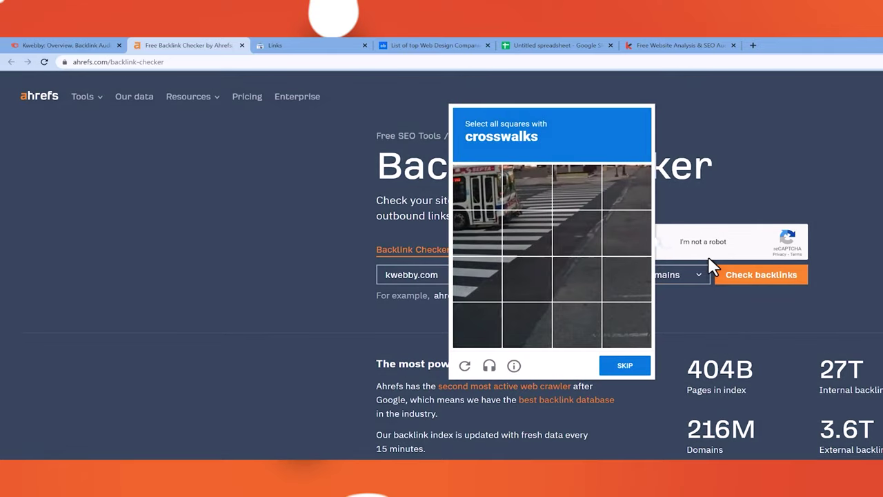
# - Complete the image verification by selecting the squares with crosswalks and submit it
pyautogui.click(478, 233)
pyautogui.click(524, 238)
pyautogui.click(527, 188)
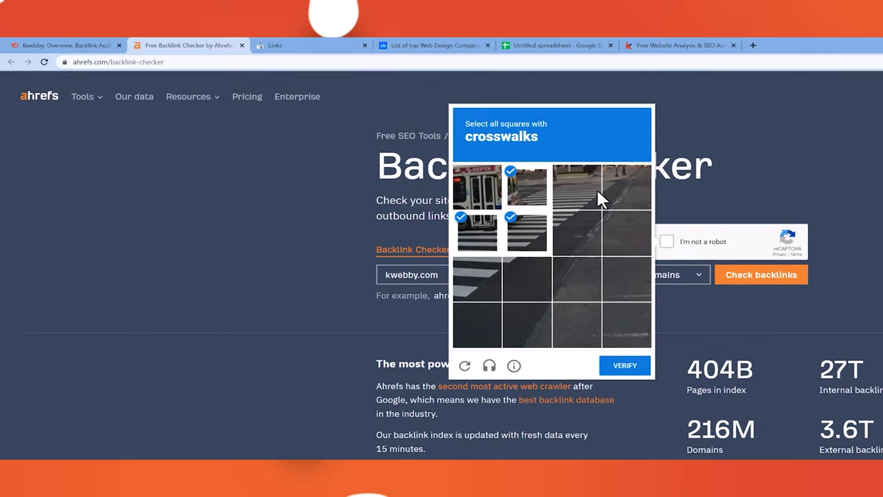
pyautogui.click(578, 189)
pyautogui.click(476, 279)
pyautogui.click(617, 365)
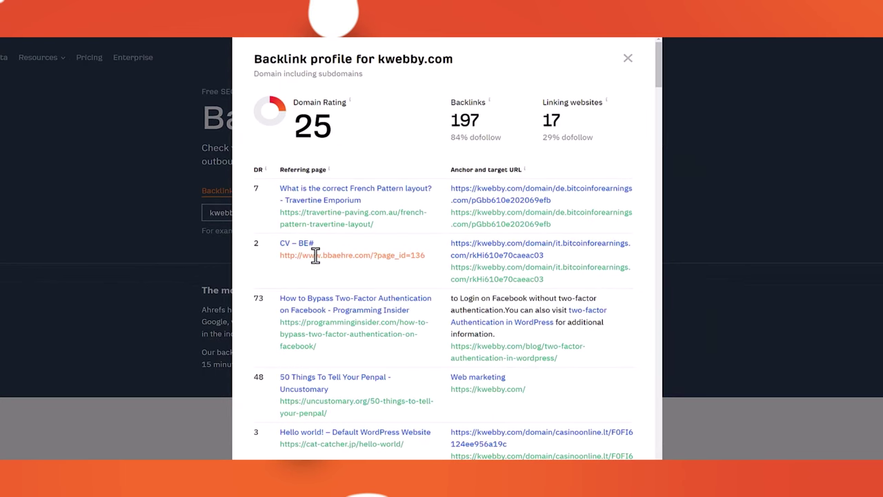
# - Examine the backlink and linking-website totals, domain ratings, referring pages and target URLs in kwebby.com's backlink profile
pyautogui.scroll(-1, 350, 204)
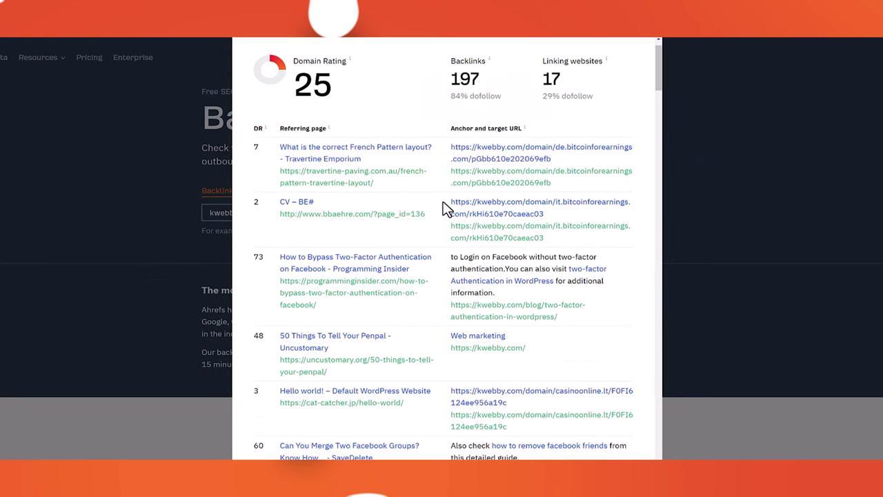
pyautogui.moveTo(483, 78); pyautogui.dragTo(449, 61)
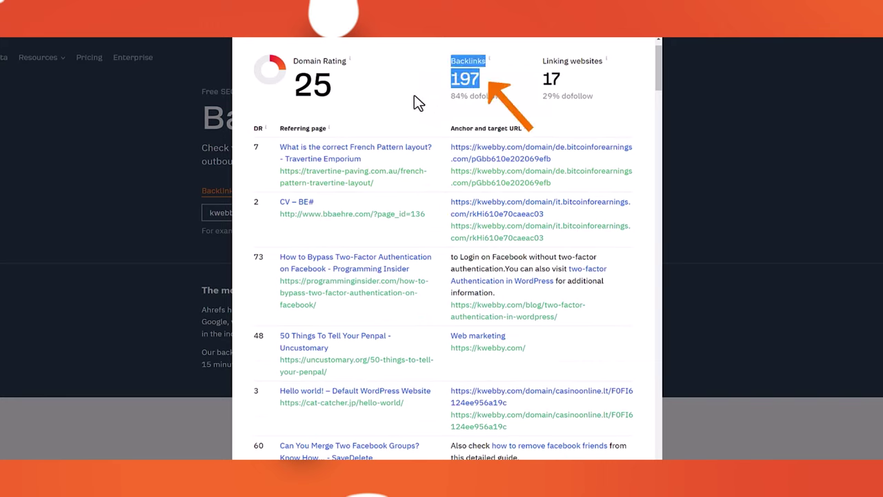
pyautogui.moveTo(581, 82); pyautogui.dragTo(523, 104)
pyautogui.click(523, 109)
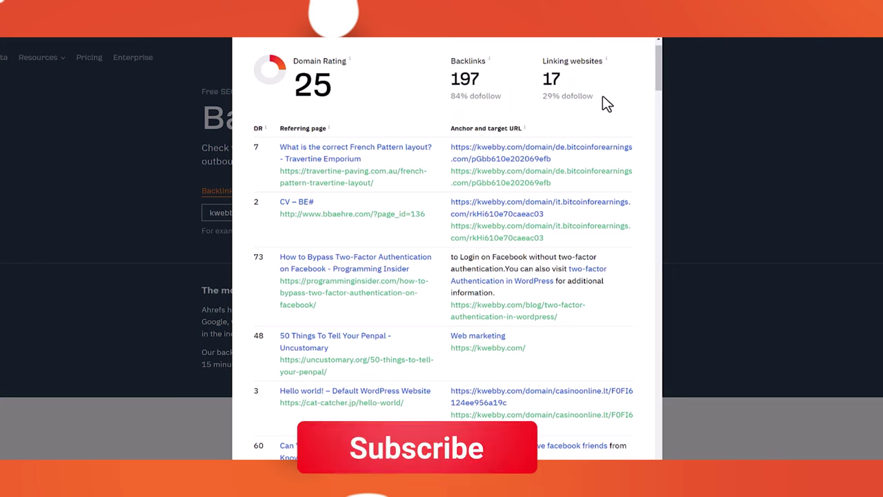
pyautogui.scroll(-10, 437, 232)
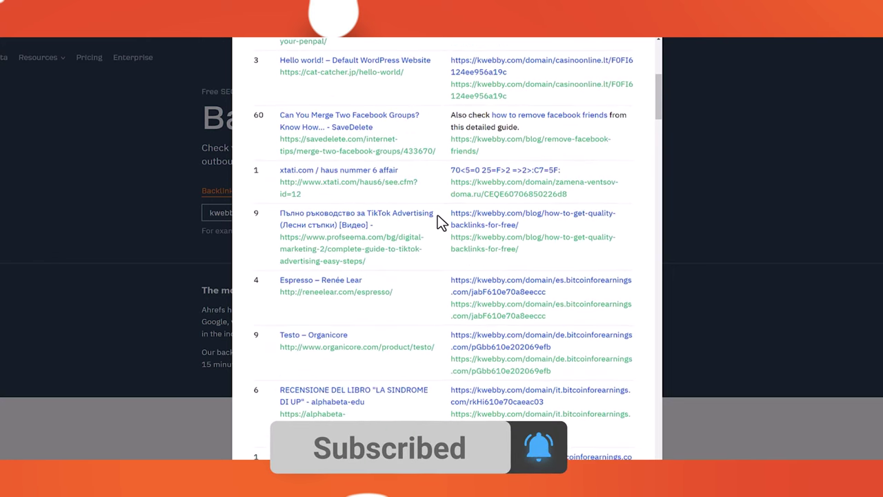
pyautogui.scroll(-4, 437, 232)
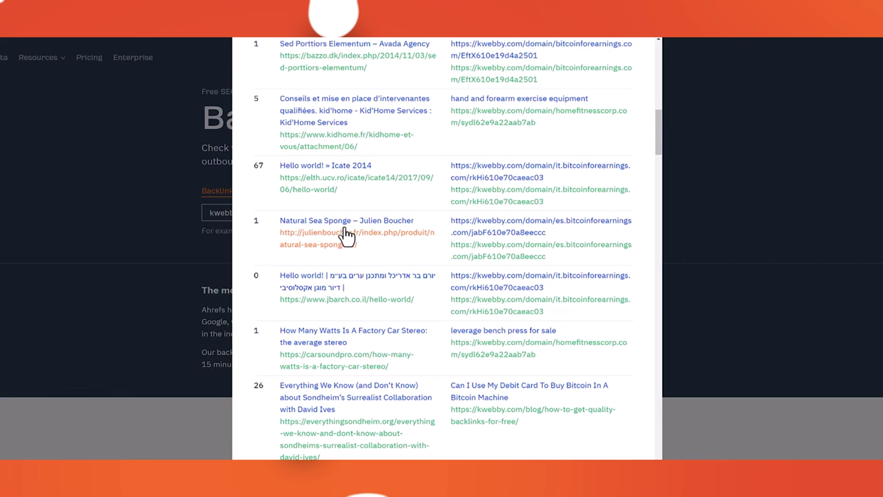
pyautogui.scroll(-3, 369, 258)
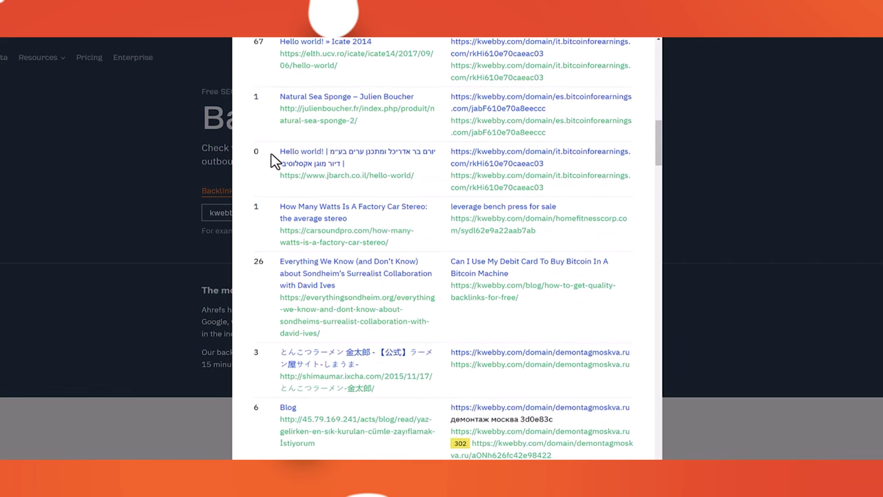
# - Open the jbarch.co.il/hello-world referring page to inspect it, then return to the Ahrefs backlink results
pyautogui.click(352, 177)
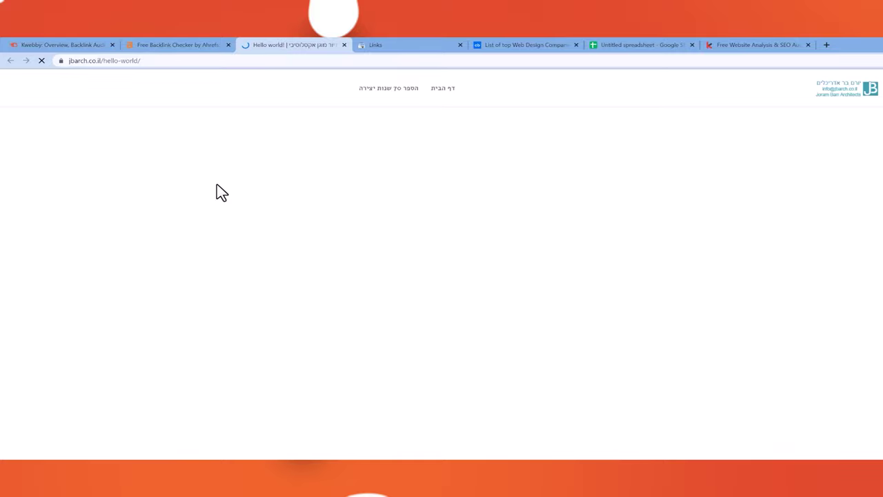
pyautogui.click(187, 44)
pyautogui.click(279, 45)
pyautogui.click(186, 44)
# - Open the shimaumar.ixcha.com referring page in a new tab and place it directly after the Ahrefs tab
pyautogui.scroll(-1, 500, 302)
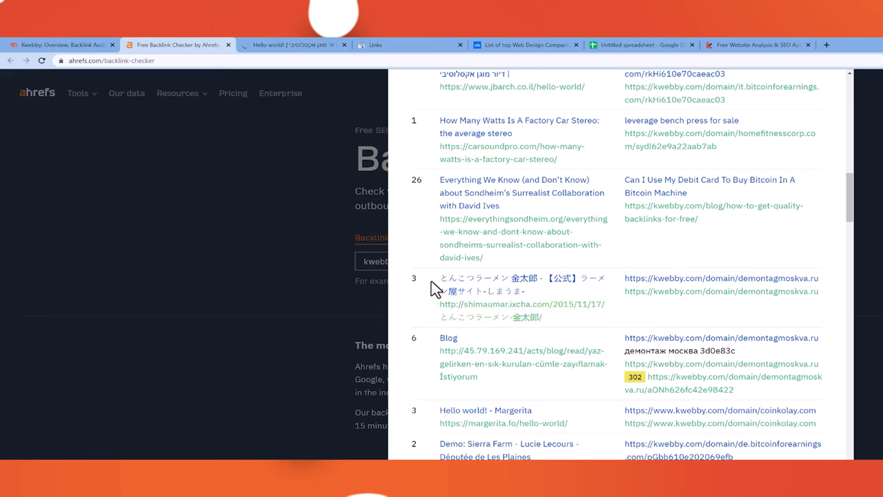
pyautogui.rightClick(483, 288)
pyautogui.click(514, 296)
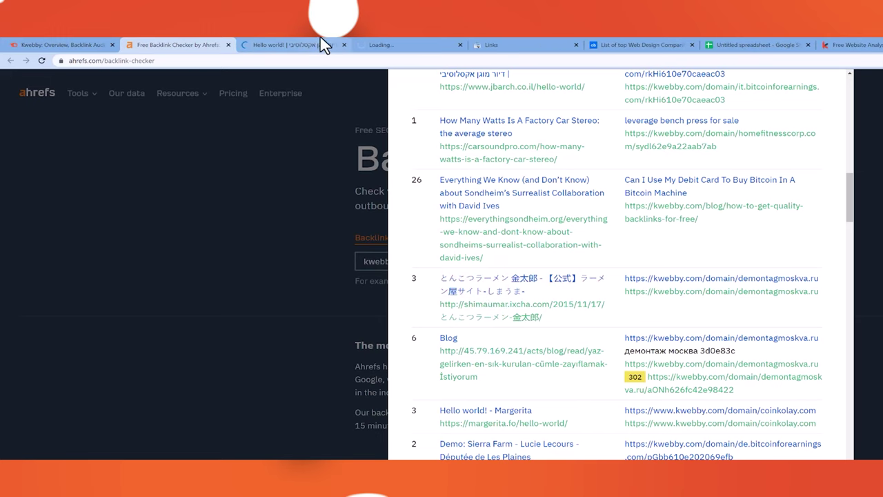
pyautogui.moveTo(396, 45); pyautogui.dragTo(275, 44)
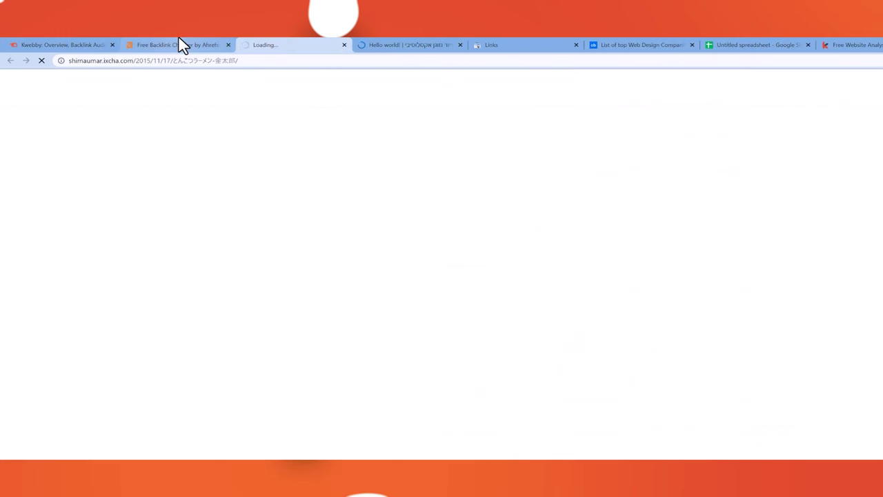
# - Return to the Ahrefs backlink results and open the 45.79.169.241 blog and margerita.fo/hello-world referring pages in new tabs
pyautogui.click(181, 47)
pyautogui.scroll(-1, 425, 339)
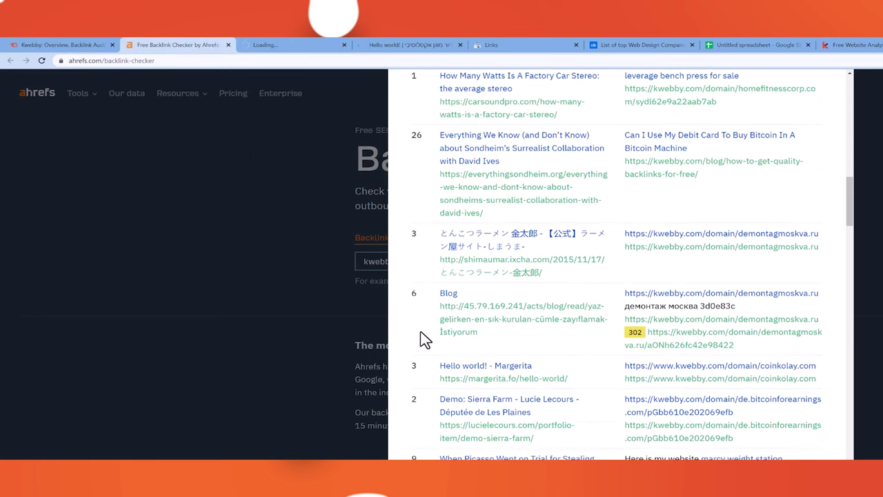
pyautogui.scroll(-1, 422, 338)
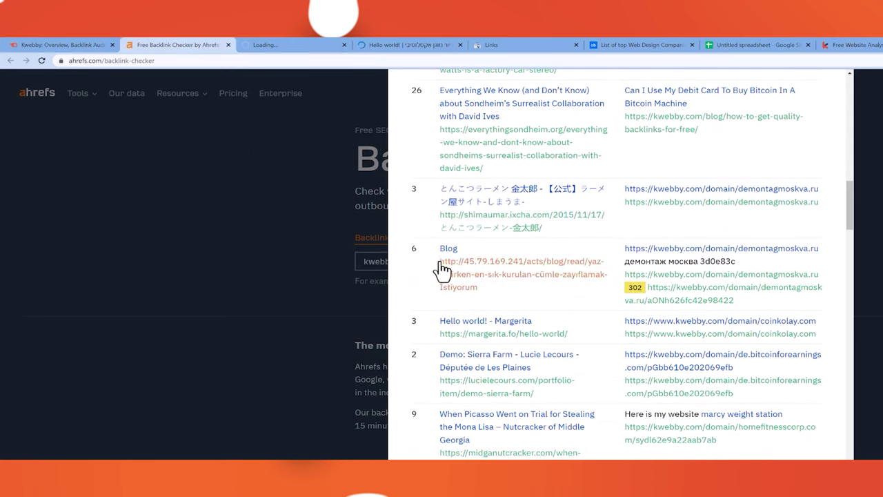
pyautogui.rightClick(508, 273)
pyautogui.click(528, 277)
pyautogui.scroll(-2, 442, 315)
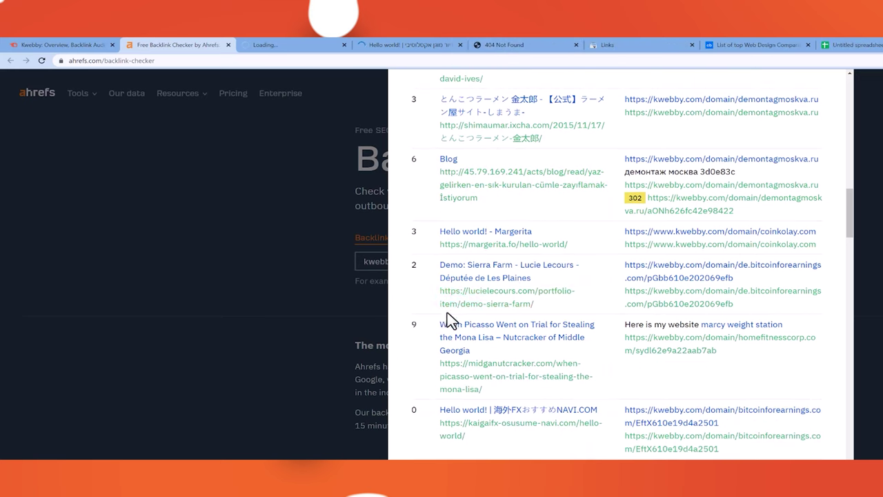
pyautogui.rightClick(497, 245)
pyautogui.click(500, 257)
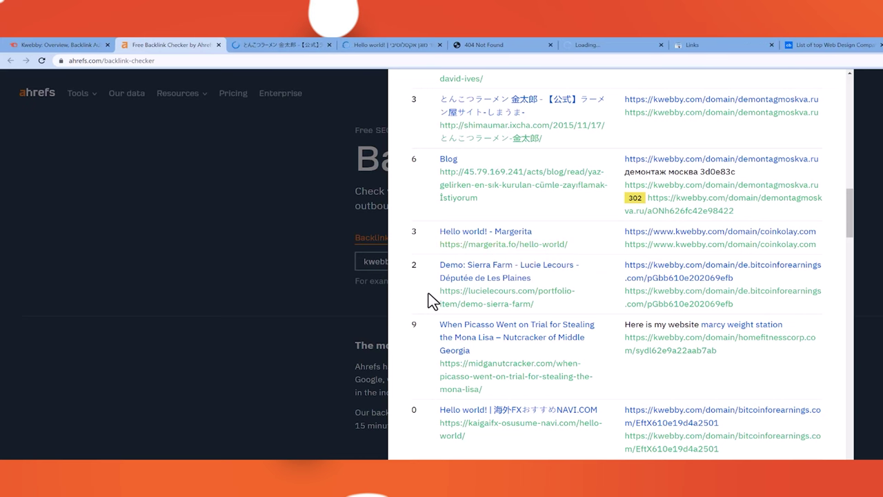
# - Browse kwebby.com's backlink list and open the kolozsvaros.ro and zdruzenje.ortopedov.si referring pages in new tabs
pyautogui.scroll(-1, 431, 299)
pyautogui.scroll(10, 437, 315)
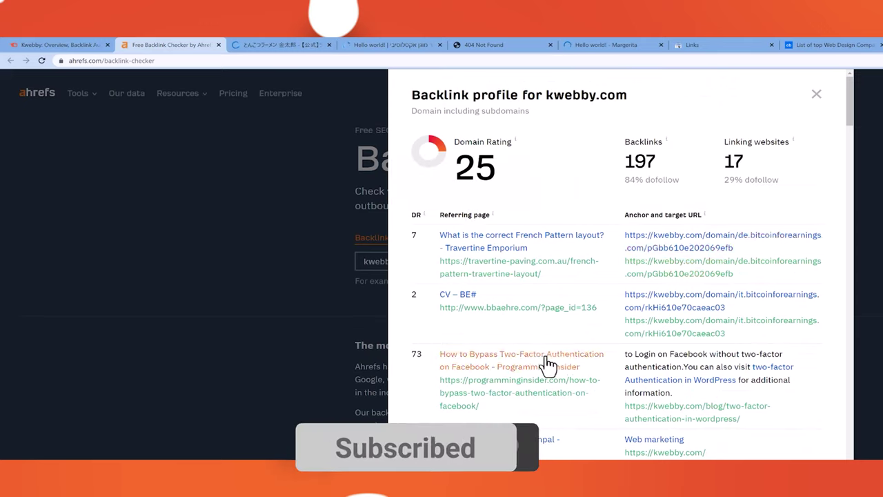
pyautogui.scroll(-5, 544, 373)
pyautogui.scroll(-5, 545, 382)
pyautogui.scroll(6, 545, 383)
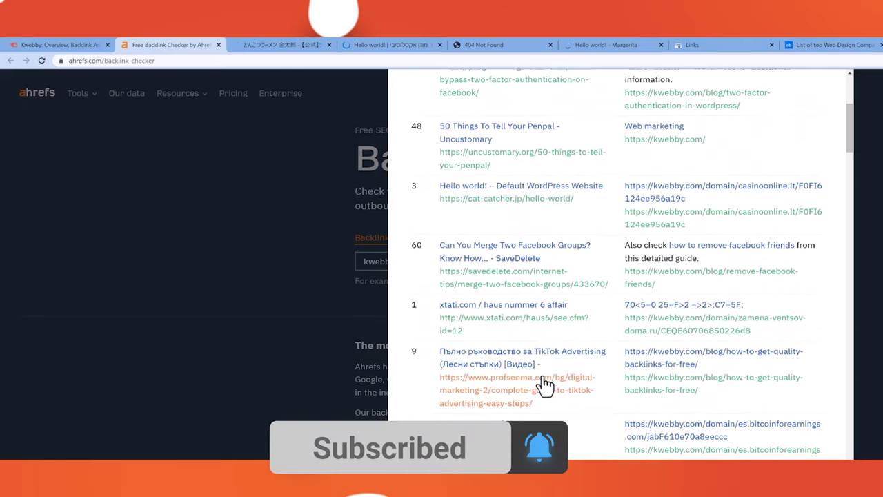
pyautogui.scroll(-3, 544, 383)
pyautogui.scroll(-10, 543, 383)
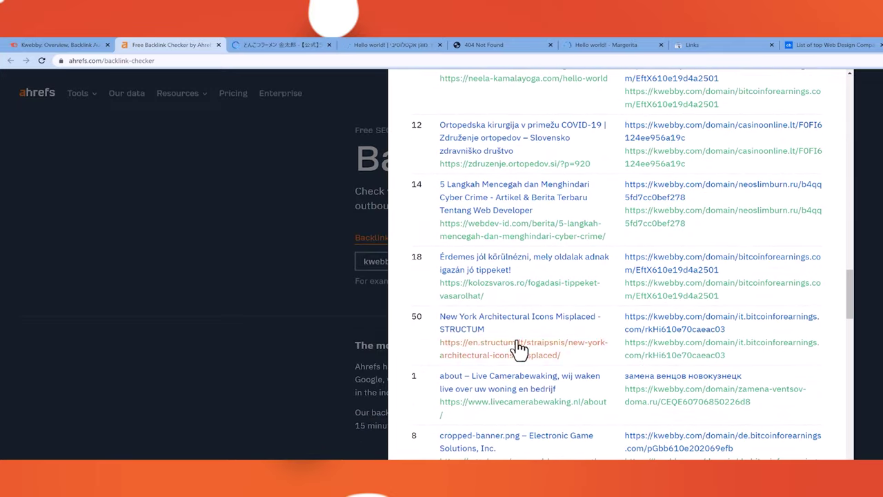
pyautogui.middleClick(485, 272)
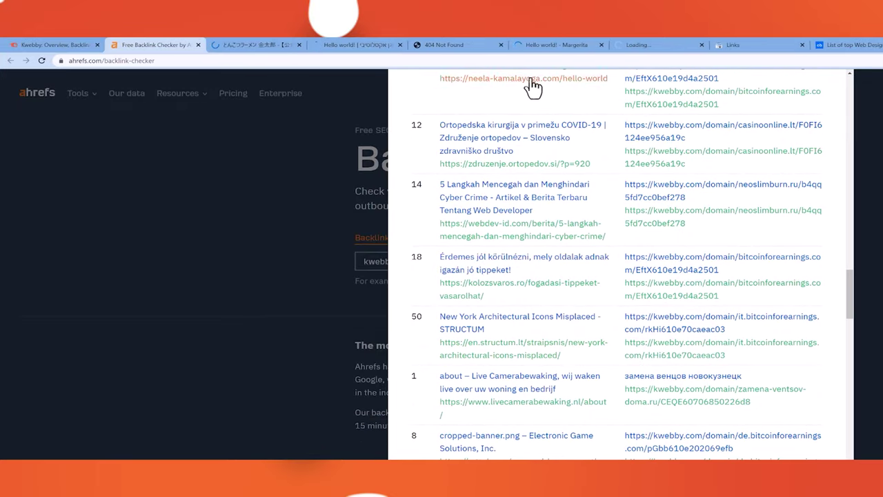
pyautogui.scroll(1, 502, 298)
pyautogui.rightClick(514, 230)
pyautogui.click(534, 240)
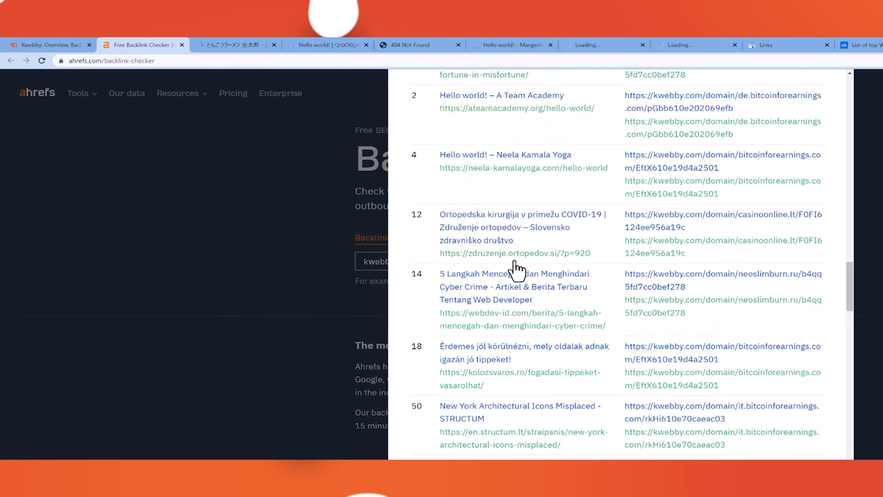
# - Open the krit-energo.ru plate heat exchanger page and the akiyamarika.com "Fashions fade, style is eternal" page in new tabs
pyautogui.scroll(-15, 519, 276)
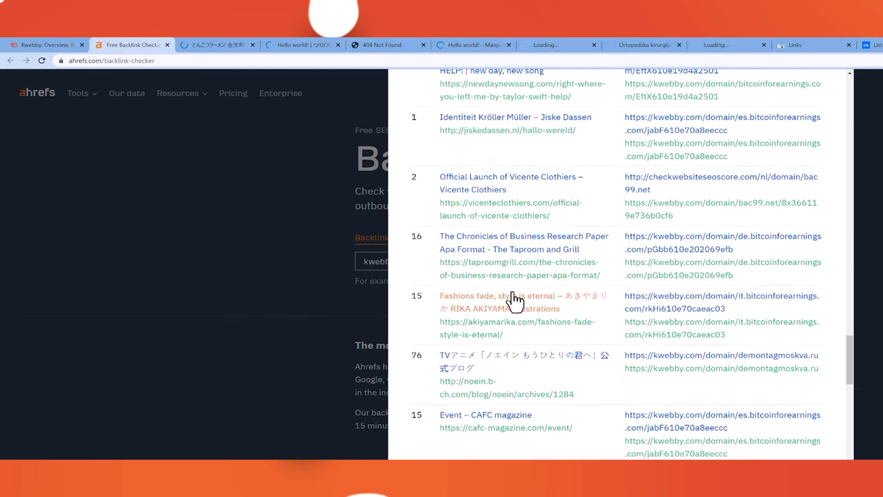
pyautogui.rightClick(516, 298)
pyautogui.click(523, 302)
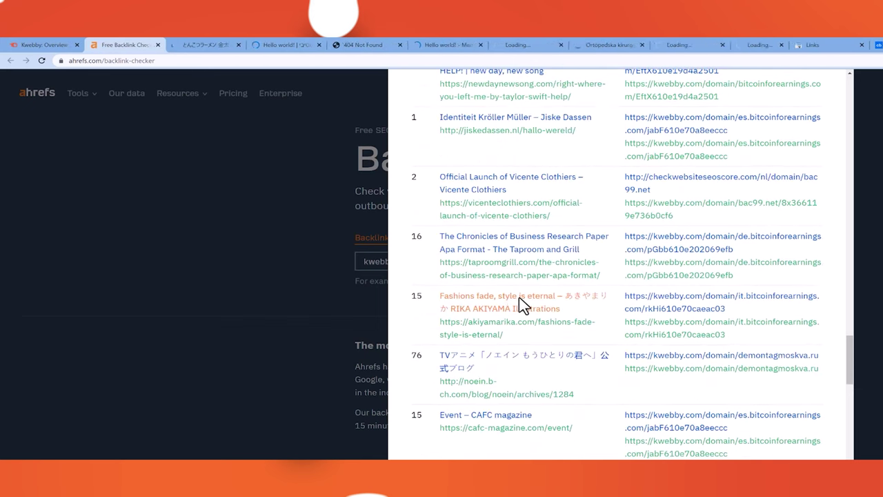
pyautogui.click(223, 43)
pyautogui.click(113, 43)
# - Go through the rest of the backlink list and open the bocchih.pink referring page in a new tab
pyautogui.scroll(-15, 514, 409)
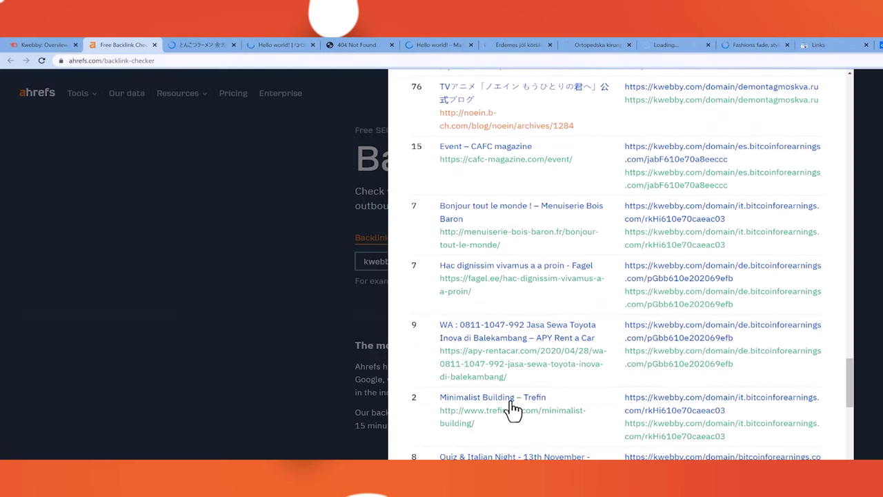
pyautogui.scroll(-5, 511, 423)
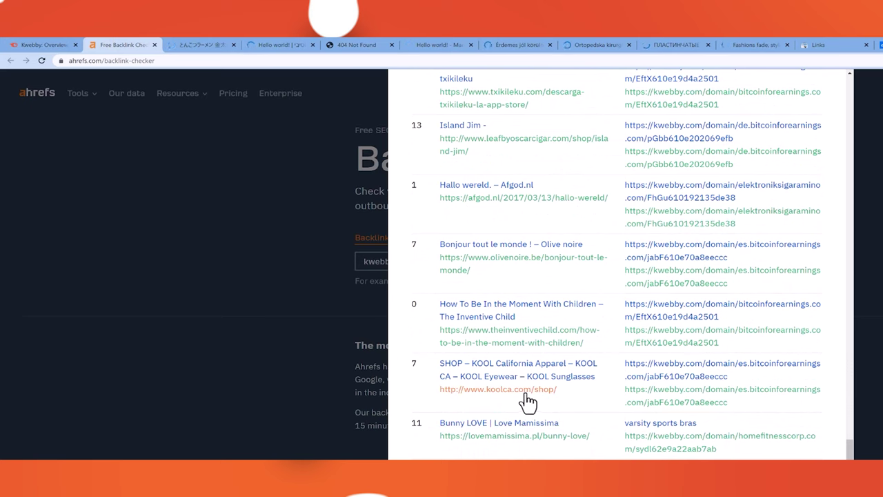
pyautogui.scroll(-10, 528, 404)
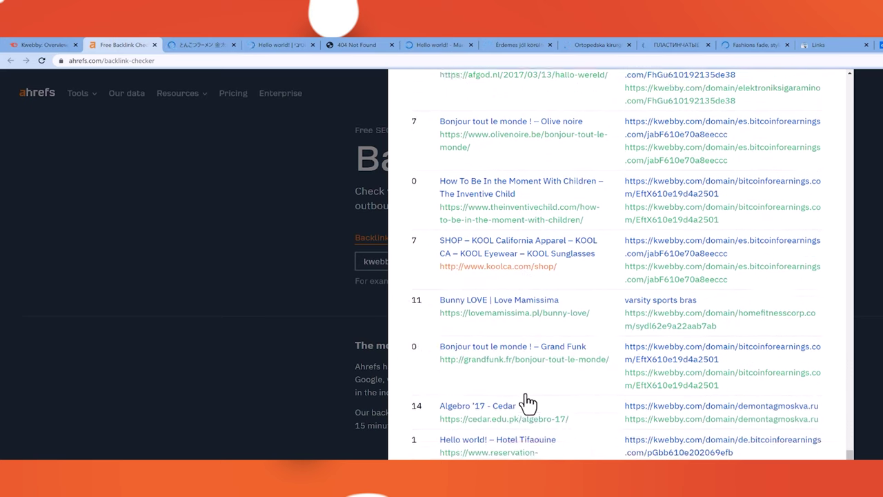
pyautogui.scroll(-10, 527, 405)
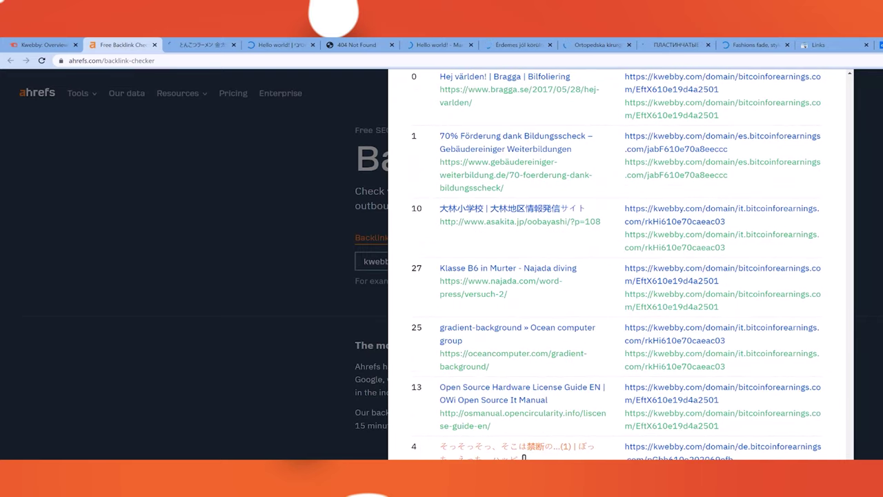
pyautogui.middleClick(524, 449)
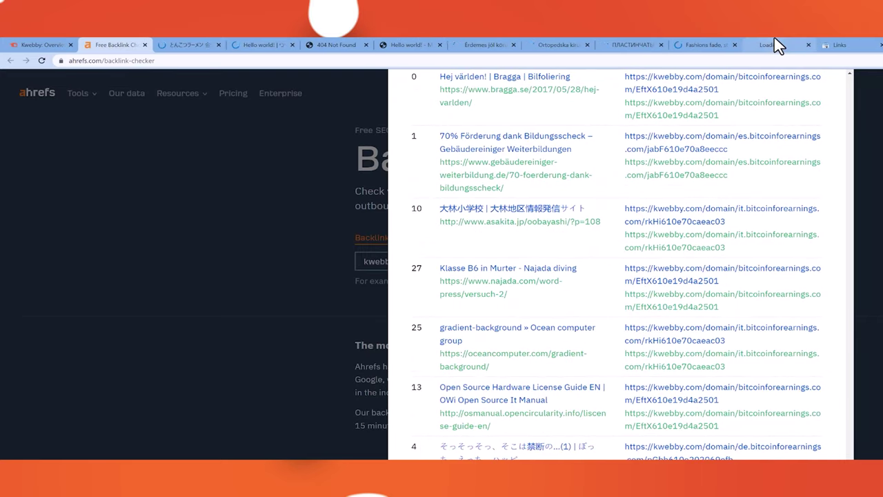
pyautogui.click(777, 46)
# - Copy the shimaumar.ixcha.com page's URL into cell A3 of the spreadsheet
pyautogui.click(183, 44)
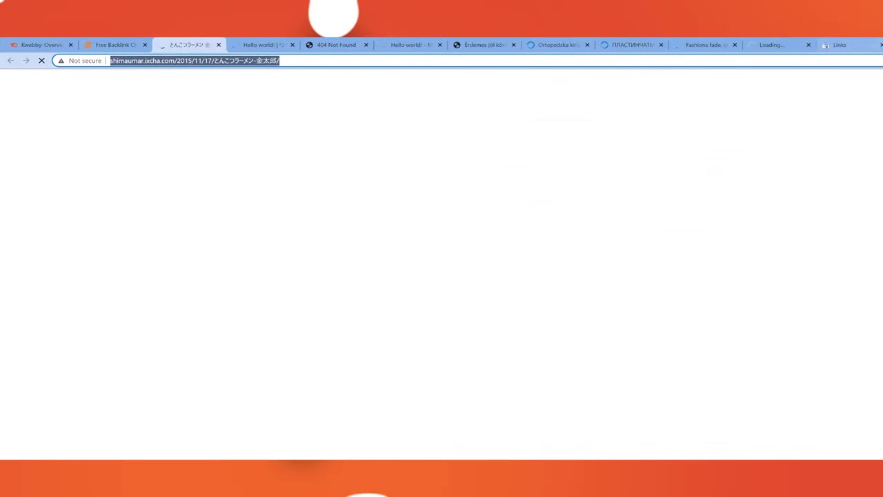
pyautogui.hotkey('ctrl', '9')
pyautogui.click(47, 160)
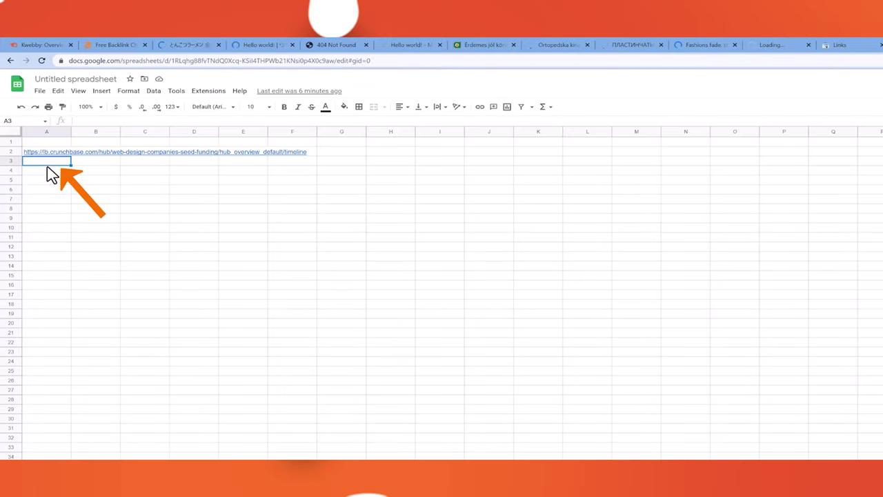
pyautogui.write('http://shimaumar.ixcha.com/2015/11/17/%E3%81%A8%E3%82%93%E3%81%93%E3%81%A4%E3%83%A9%E3%83%BC%E3%83%A1%E3%83%B3-%E9%87%91%E5%A4%AA%E9%83%8E/')
pyautogui.click(232, 43)
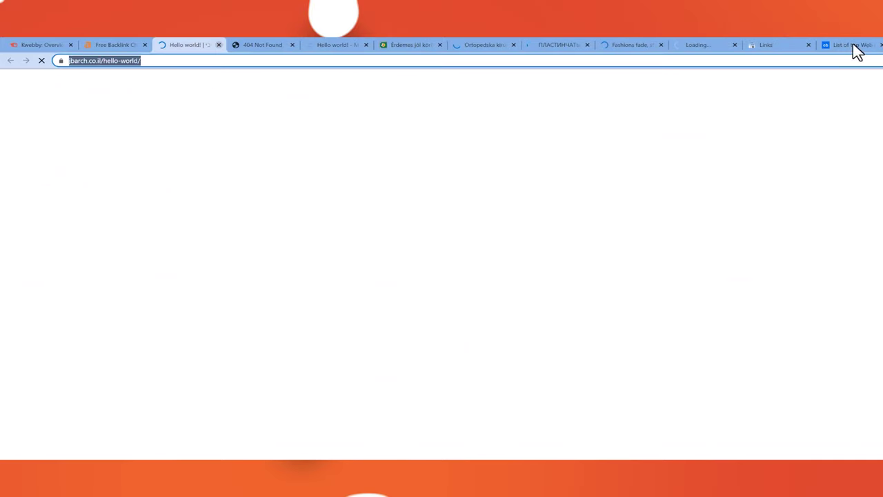
pyautogui.hotkey('ctrl', 'w')
pyautogui.hotkey('ctrl', 'w')
pyautogui.hotkey('ctrl', 'w')
# - Look over the kolozsvaros.ro betting article and try to add its URL to the spreadsheet
pyautogui.scroll(-3, 304, 386)
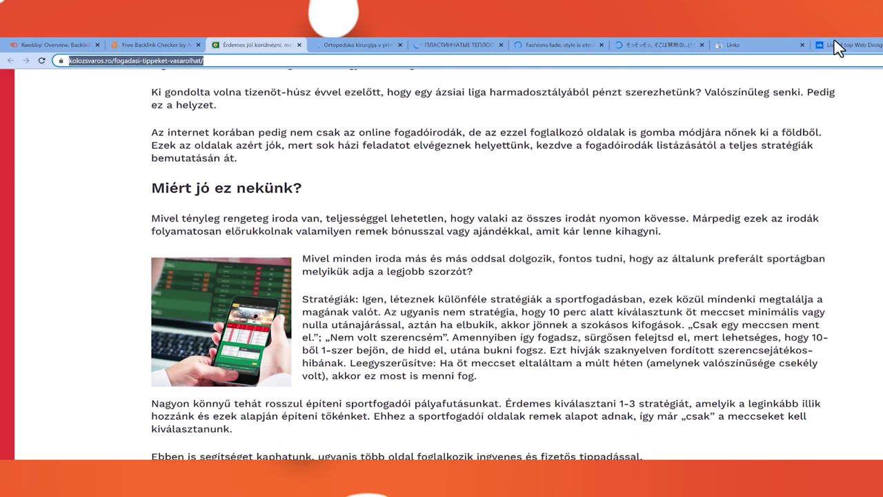
pyautogui.click(731, 45)
pyautogui.write('https://kolozsvaros.ro/fogadasi-tippeket-vasarolhat/')
pyautogui.click(288, 45)
pyautogui.click(298, 46)
pyautogui.click(299, 45)
pyautogui.click(855, 44)
pyautogui.click(55, 189)
pyautogui.write('https://zdruzenje.ortopedov.si/?p=920')
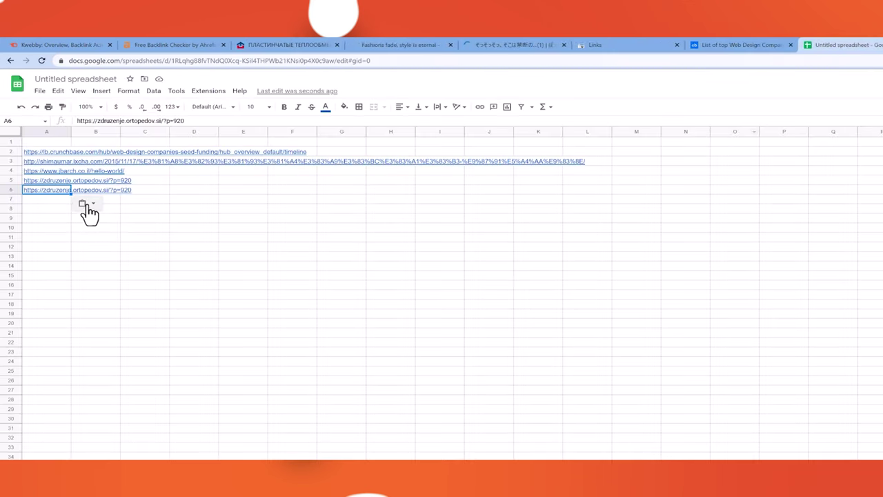
# - Replace cell A5 with the krit-energo.ru URL, add the bocchih.pink URL in A7, and close the bocchih.pink tab
pyautogui.click(40, 181)
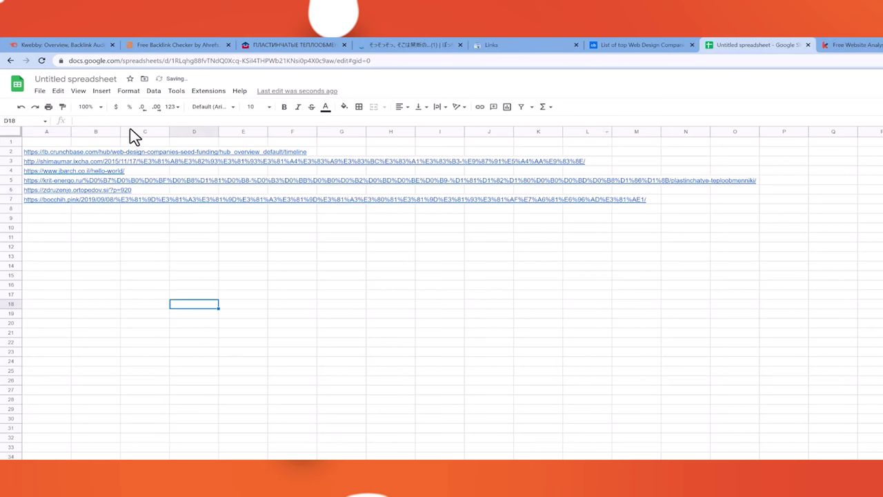
pyautogui.click(452, 47)
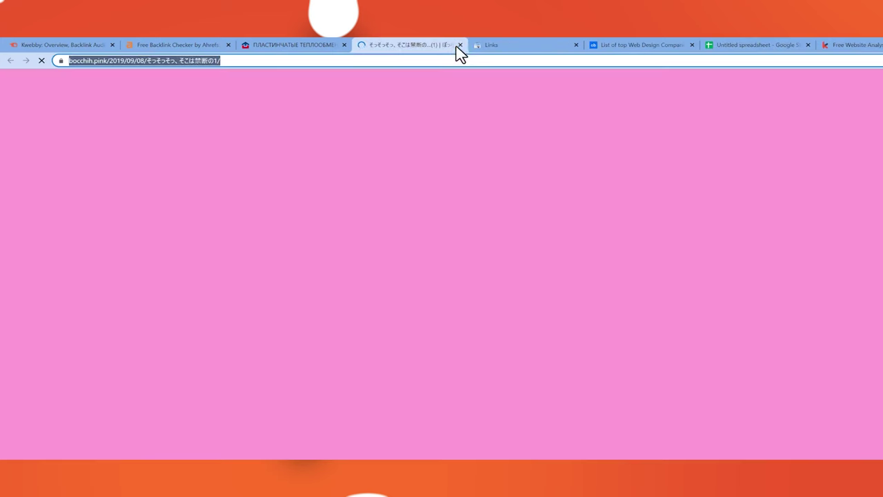
pyautogui.hotkey('ctrl', 'w')
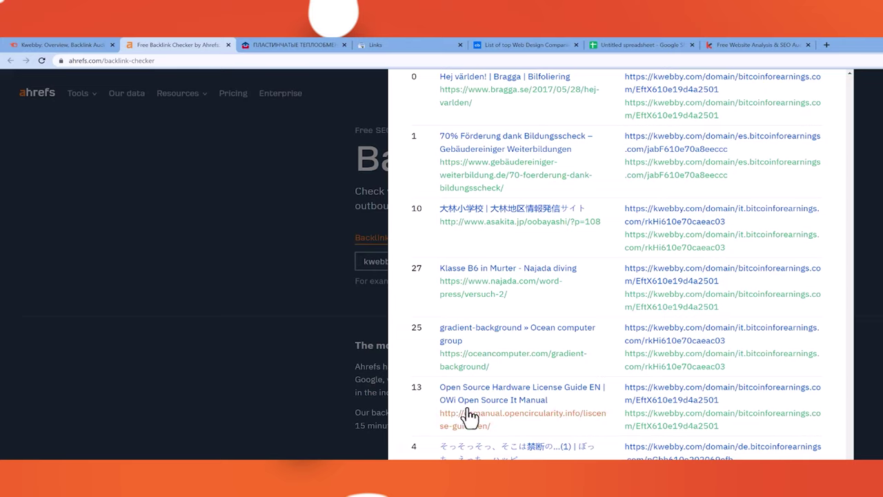
# - Return to the start of kwebby.com's Ahrefs backlink profile and close the report
pyautogui.scroll(5, 467, 414)
pyautogui.scroll(10, 859, 262)
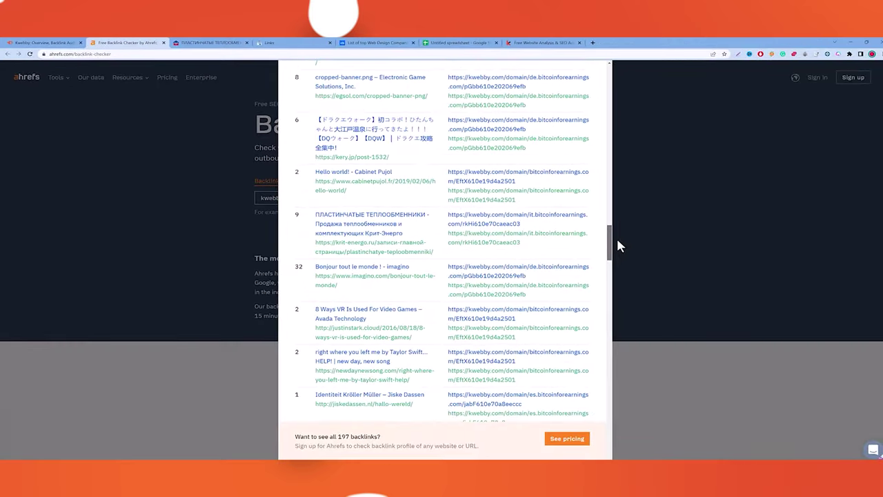
pyautogui.scroll(10, 617, 244)
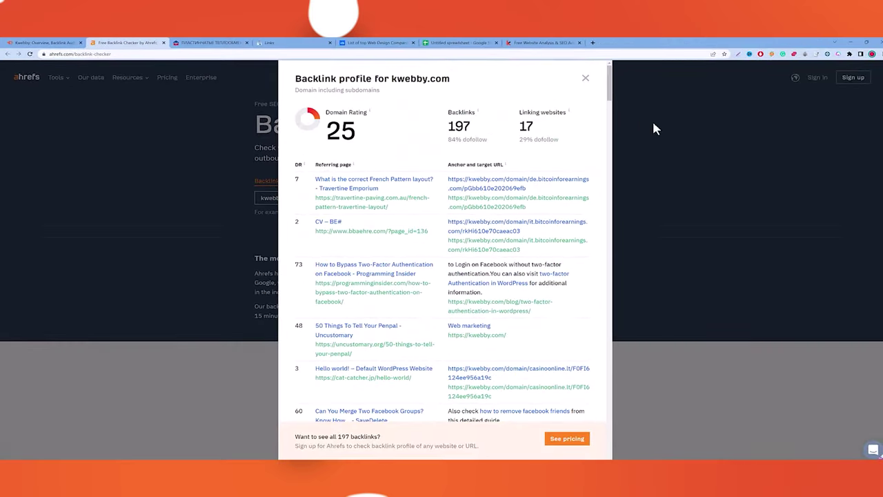
pyautogui.click(584, 78)
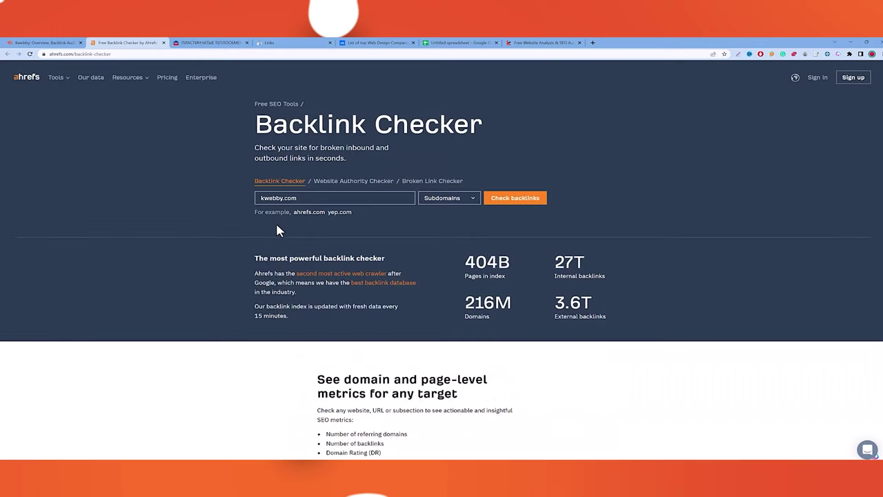
# - Check the URLs collected in the spreadsheet, then return to the domain entry in the Ahrefs Backlink Checker
pyautogui.click(483, 42)
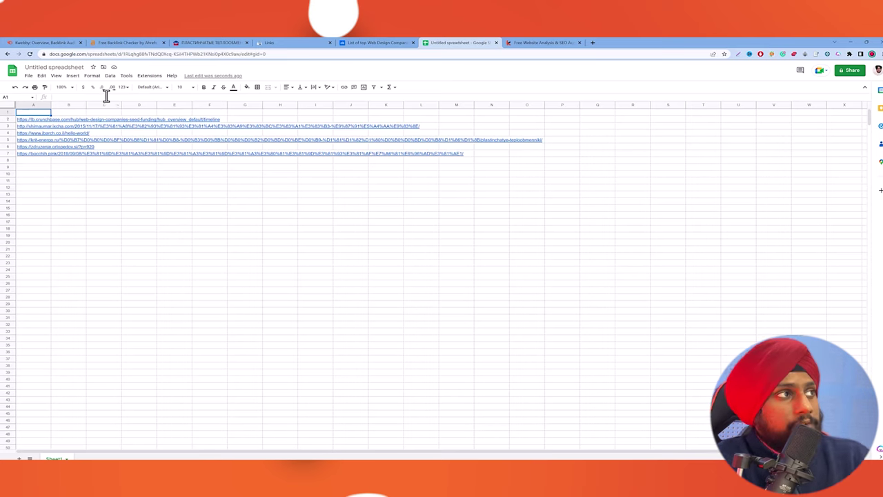
pyautogui.click(126, 42)
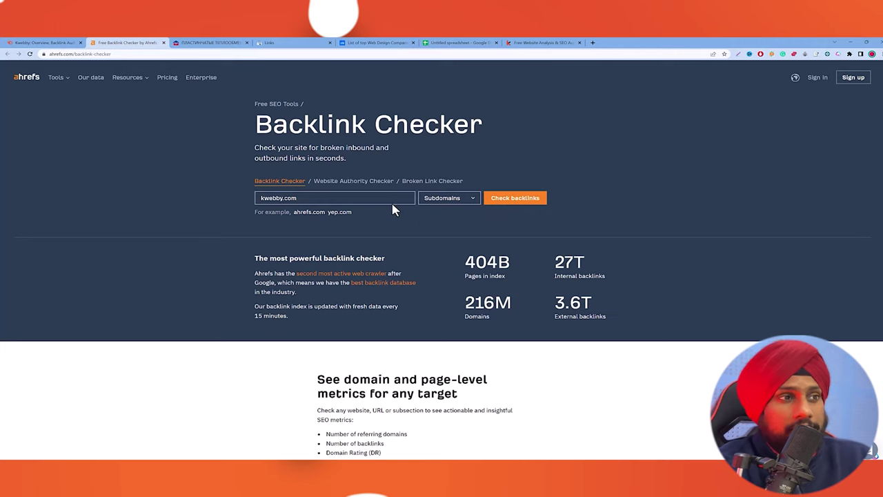
pyautogui.click(352, 199)
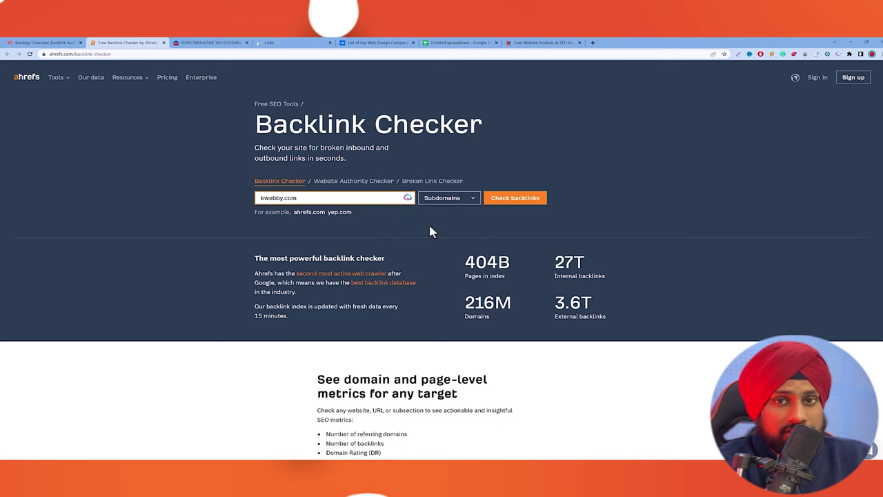
# - Switch to Semrush's Backlink Audit for Kwebby and examine the overall toxicity score, the domains-by-toxicity chart and the backlinks to review
pyautogui.hotkey('ctrl', 'shift', 'Tab')
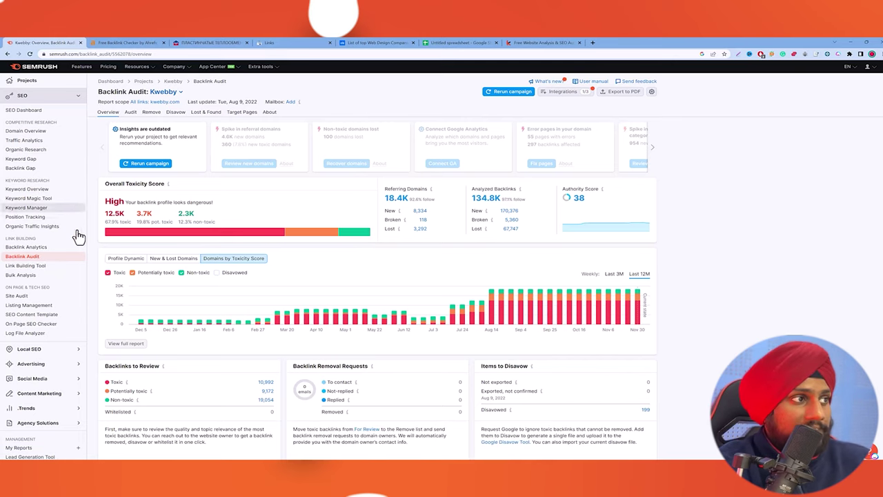
pyautogui.scroll(-2, 115, 269)
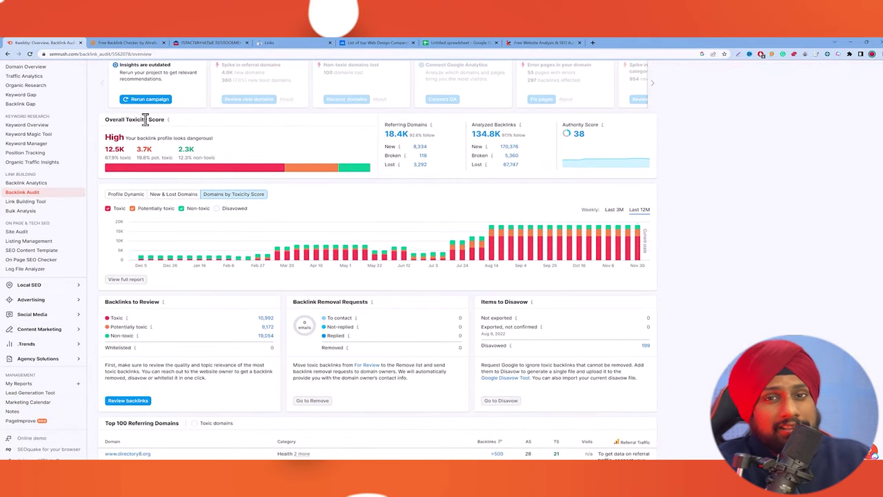
pyautogui.scroll(2, 140, 214)
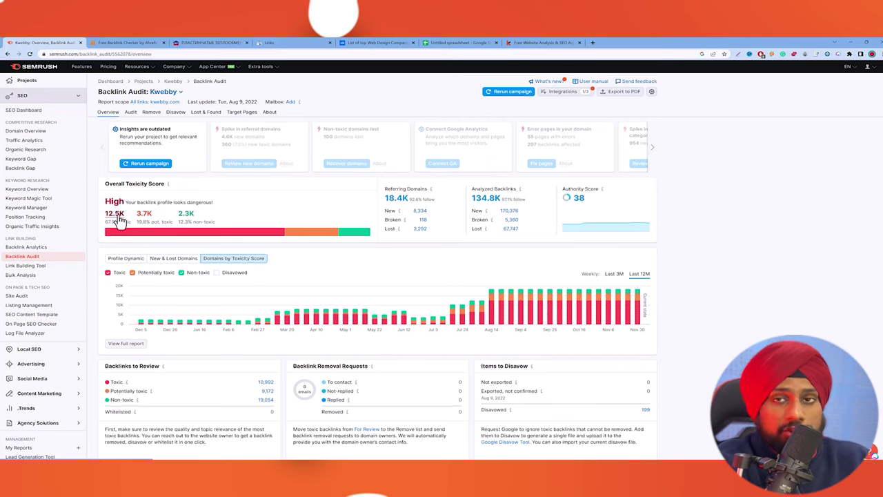
pyautogui.scroll(-1, 349, 282)
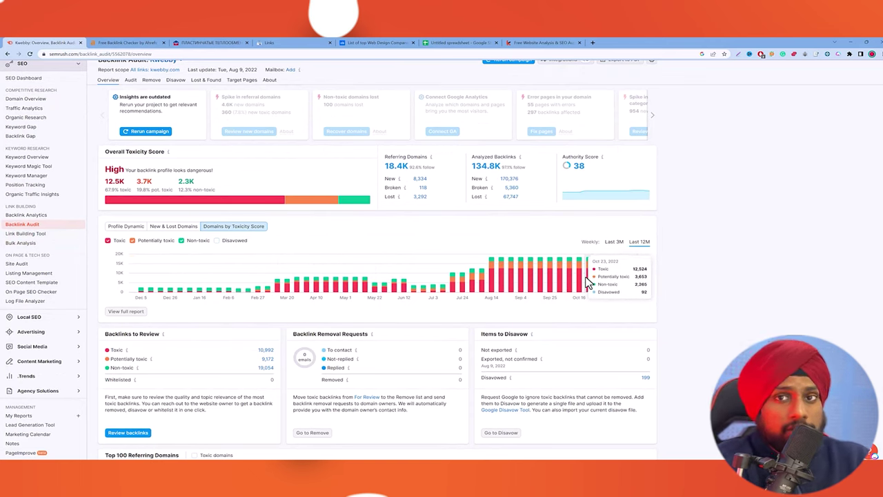
pyautogui.scroll(1, 178, 247)
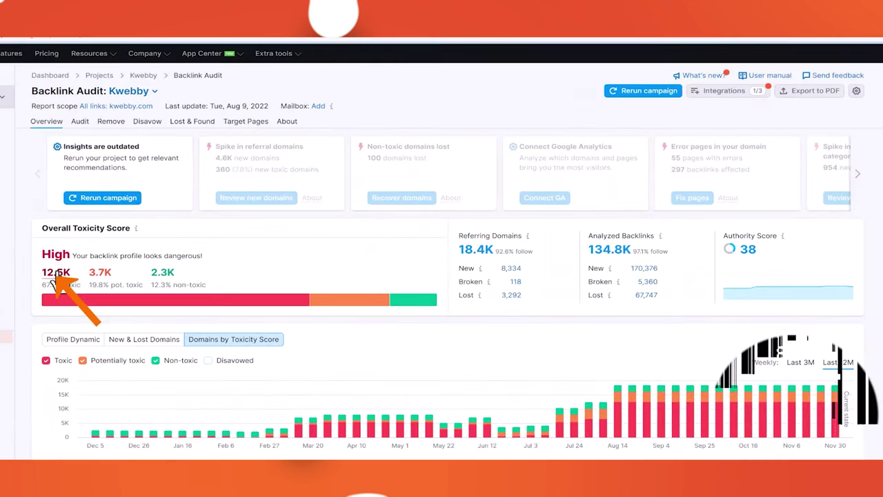
# - Open the toxic domains from the overall toxicity score and look through the backlinks listed in the audit
pyautogui.click(46, 284)
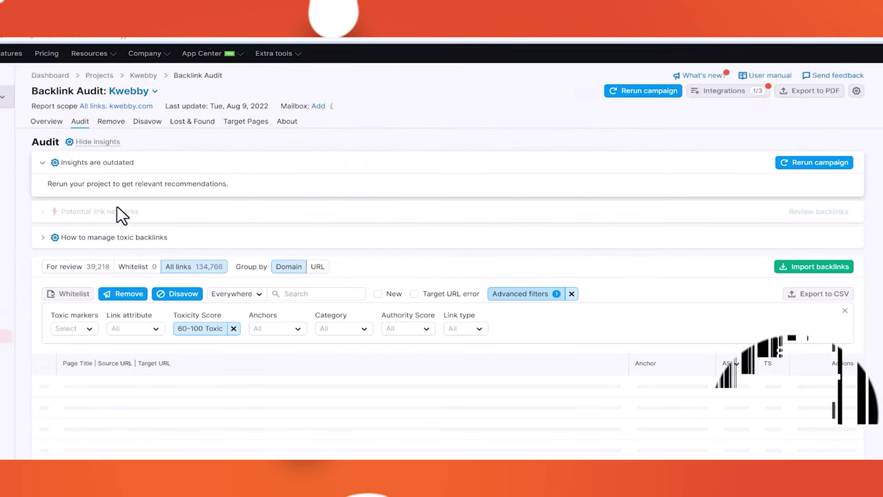
pyautogui.scroll(-5, 126, 369)
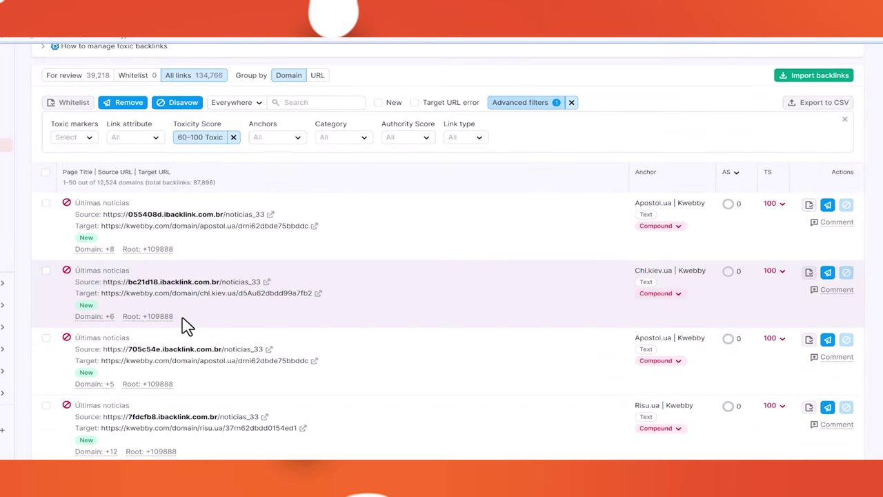
pyautogui.scroll(-1, 299, 325)
pyautogui.scroll(5, 302, 368)
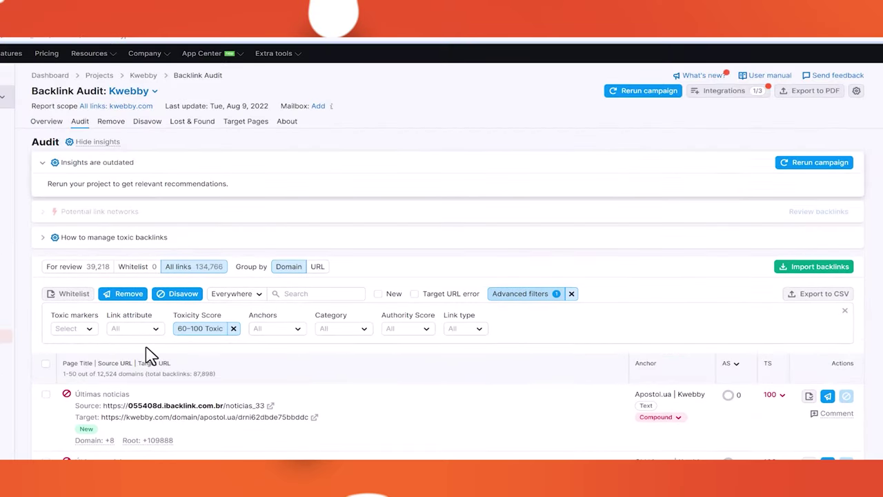
pyautogui.scroll(-4, 381, 310)
pyautogui.scroll(2, 371, 303)
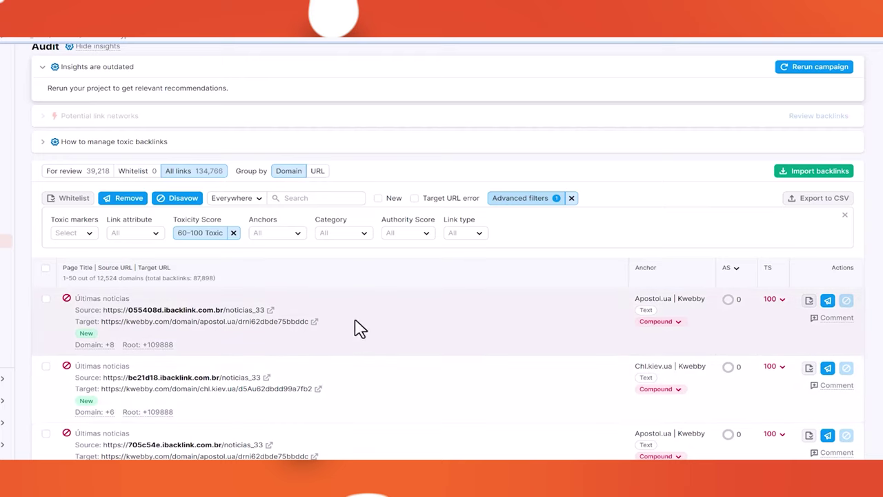
# - Set the audit's Toxicity Score filter to 60–100 Toxic
pyautogui.click(198, 235)
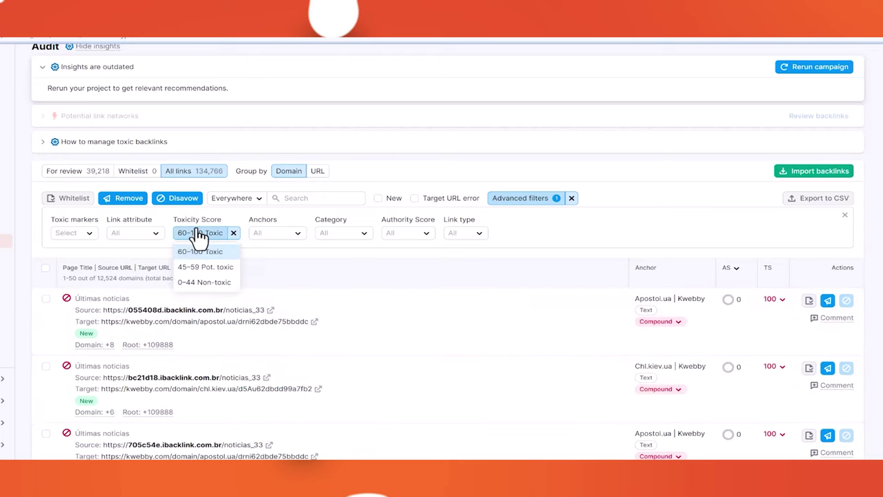
pyautogui.click(185, 260)
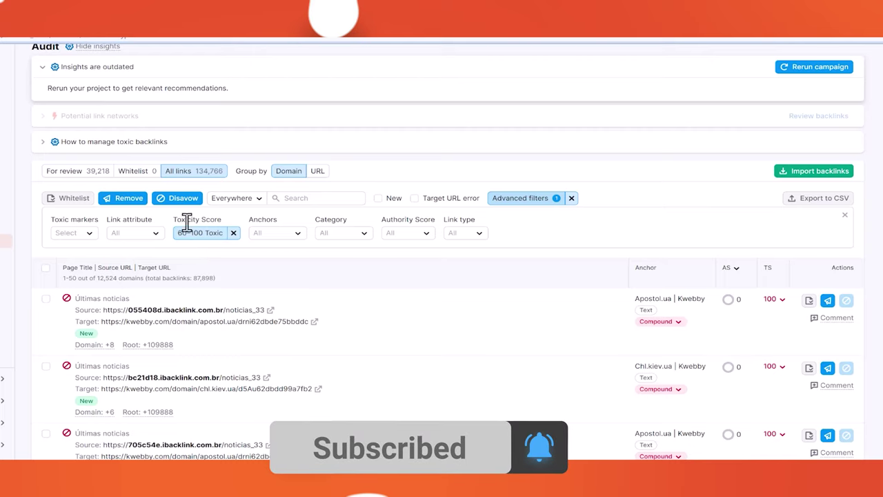
pyautogui.click(198, 237)
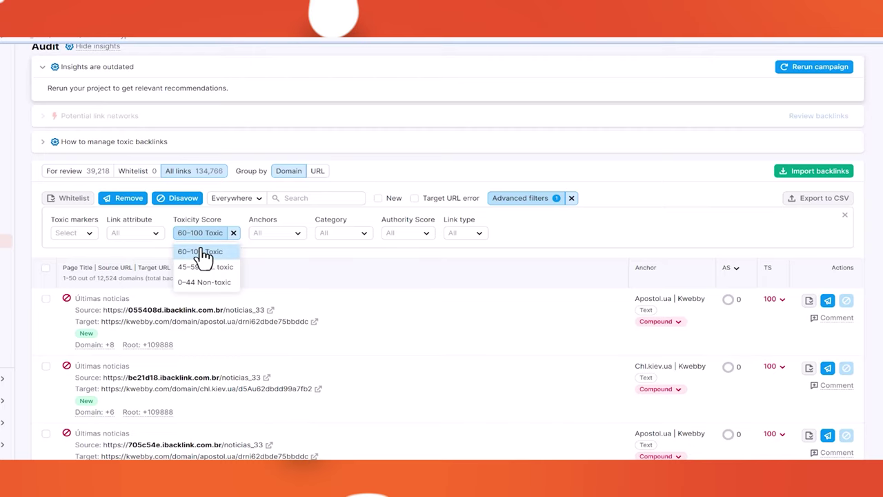
pyautogui.click(203, 254)
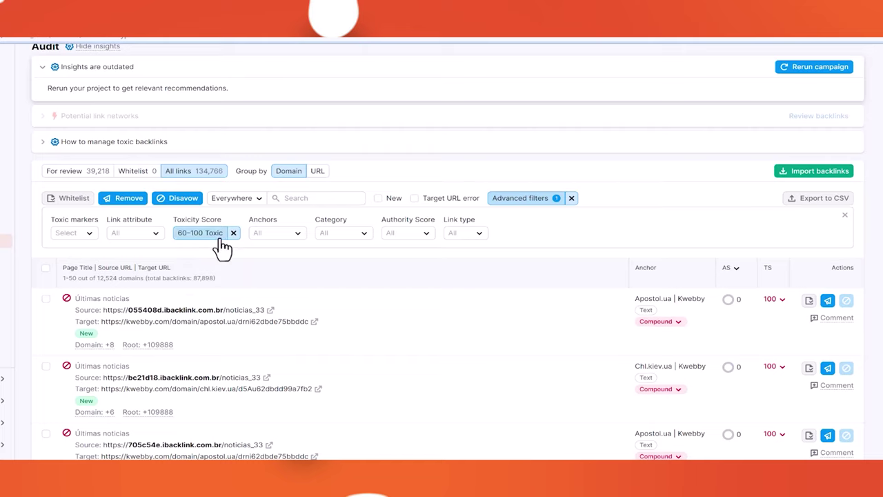
# - Examine the options of the Anchors, Category, Authority Score and Link type filters without changing them
pyautogui.click(296, 234)
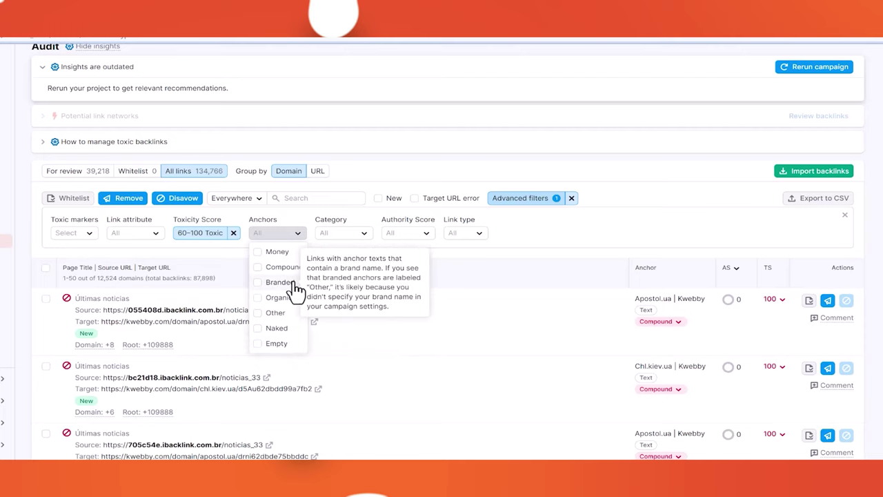
pyautogui.moveTo(291, 305)
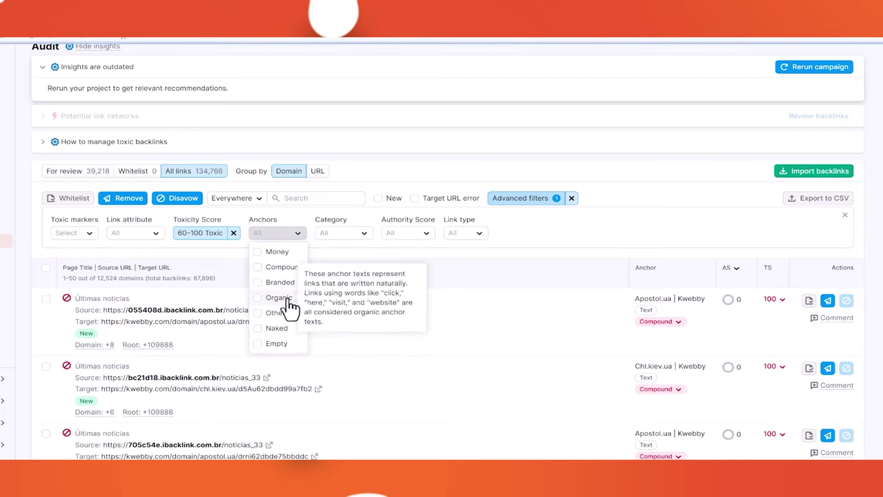
pyautogui.click(341, 235)
pyautogui.scroll(-5, 400, 373)
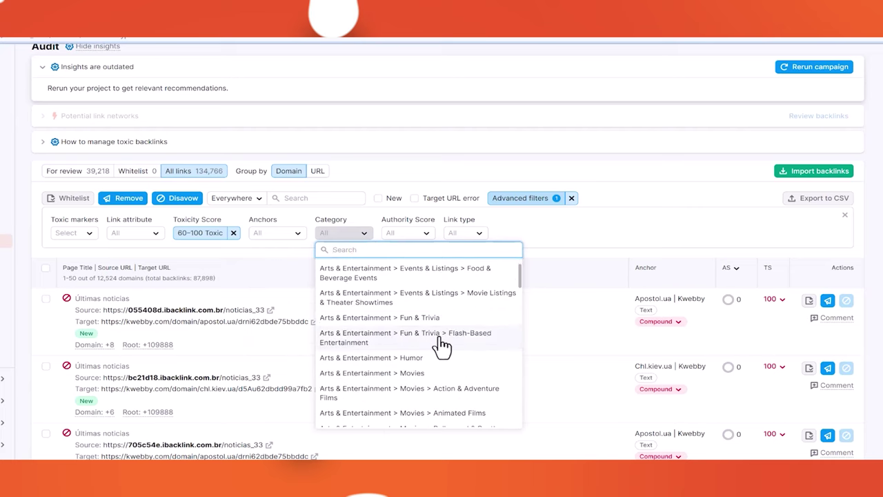
pyautogui.scroll(3, 455, 304)
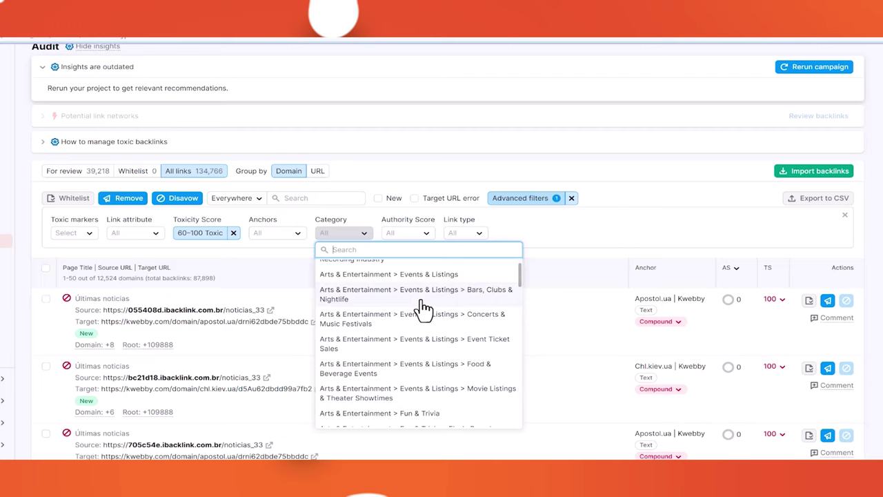
pyautogui.click(421, 234)
pyautogui.click(418, 233)
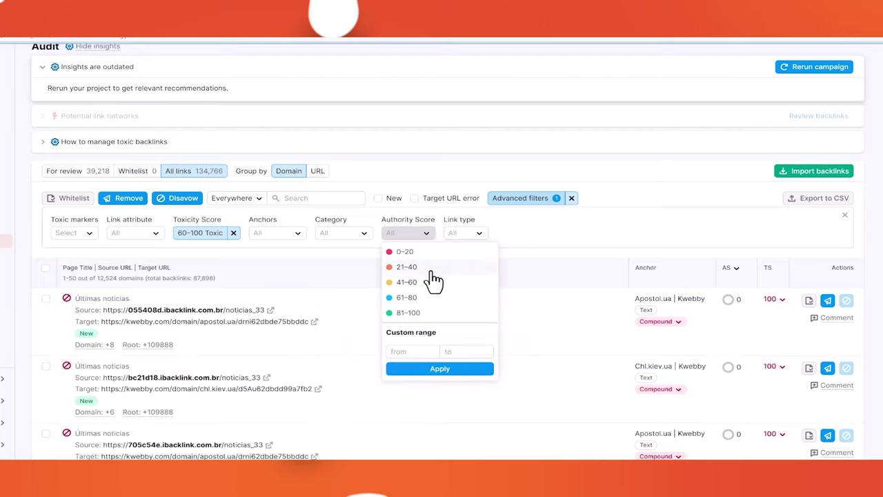
pyautogui.click(473, 233)
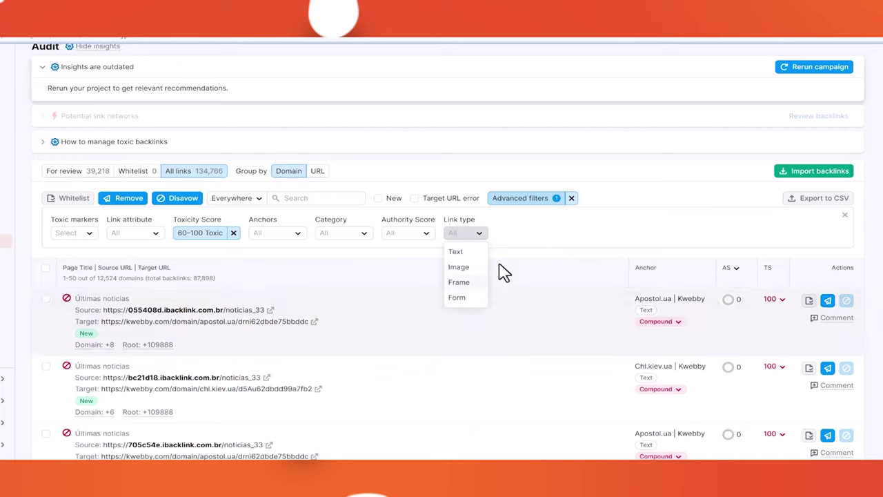
pyautogui.click(547, 255)
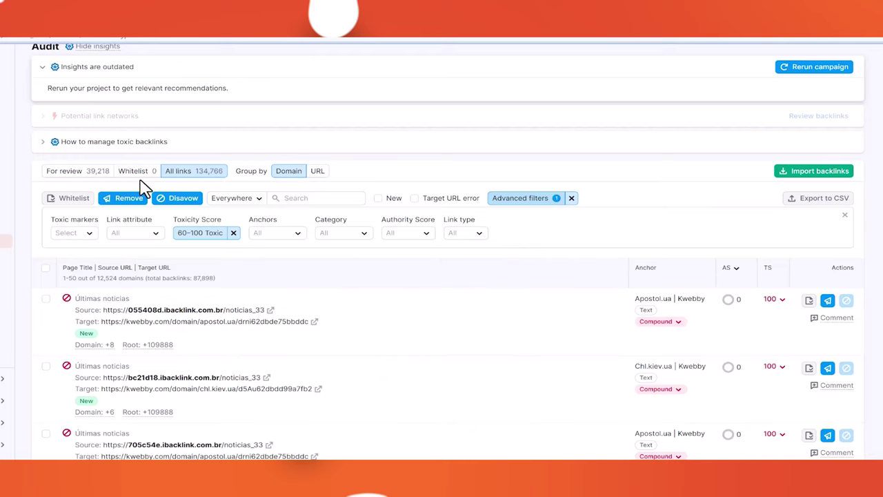
# - Show only the toxic backlinks that are for review and look through their source domains
pyautogui.click(61, 171)
pyautogui.scroll(3, 73, 207)
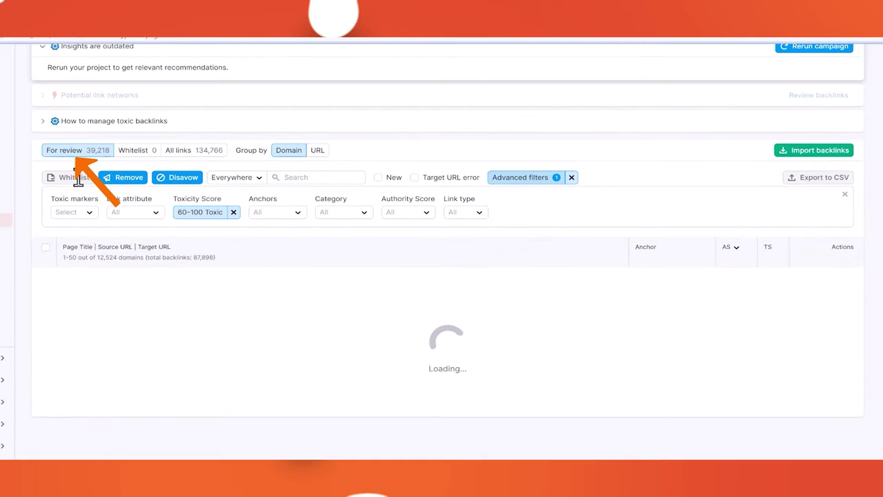
pyautogui.scroll(-1, 94, 241)
pyautogui.moveTo(158, 320)
pyautogui.moveTo(180, 311)
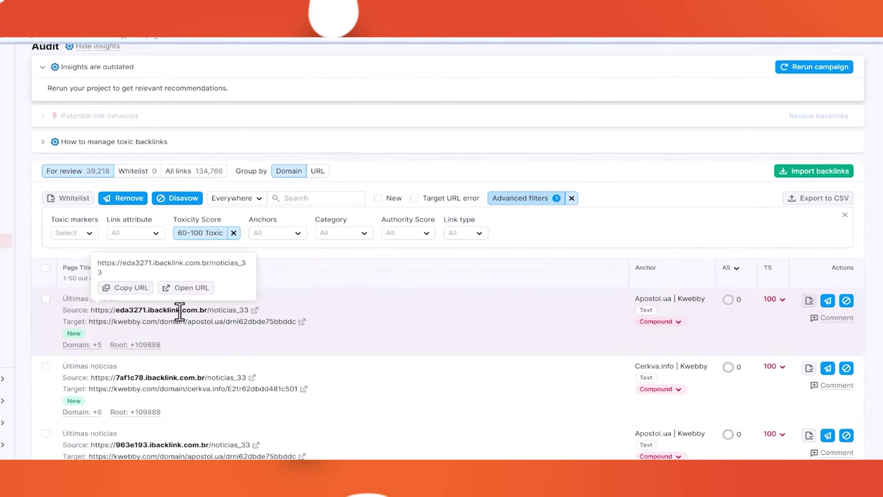
pyautogui.scroll(-8, 187, 351)
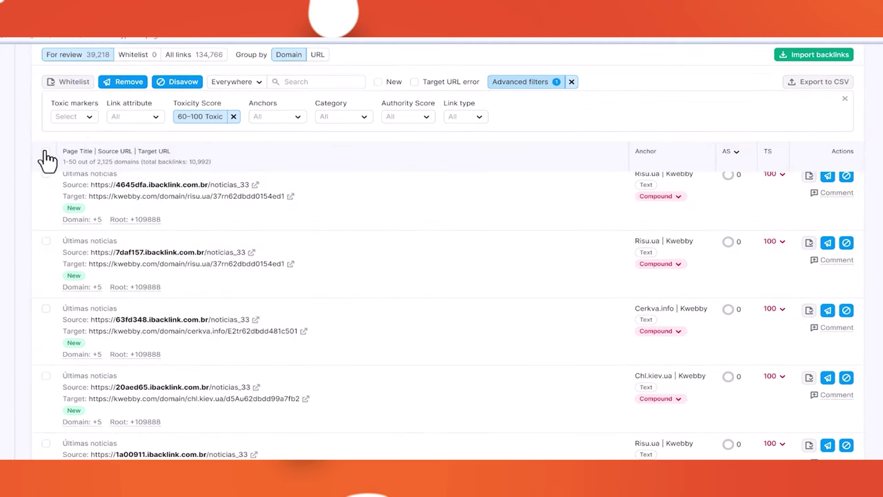
# - Select all 50 toxic links on the current page and move them to the Disavow list at domain level
pyautogui.click(45, 151)
pyautogui.scroll(6, 169, 287)
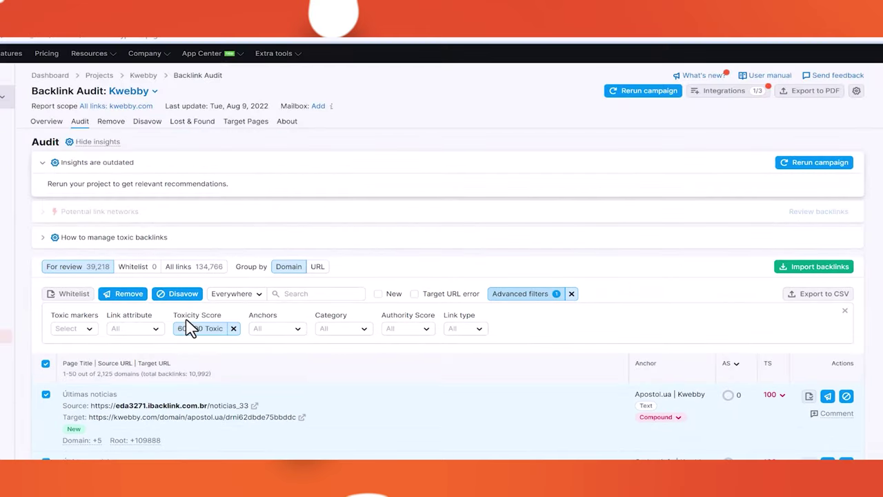
pyautogui.click(179, 298)
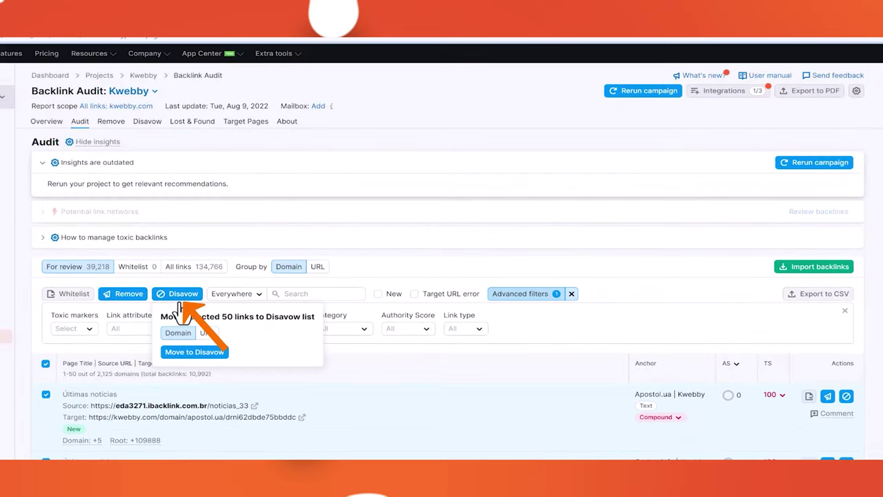
pyautogui.click(199, 352)
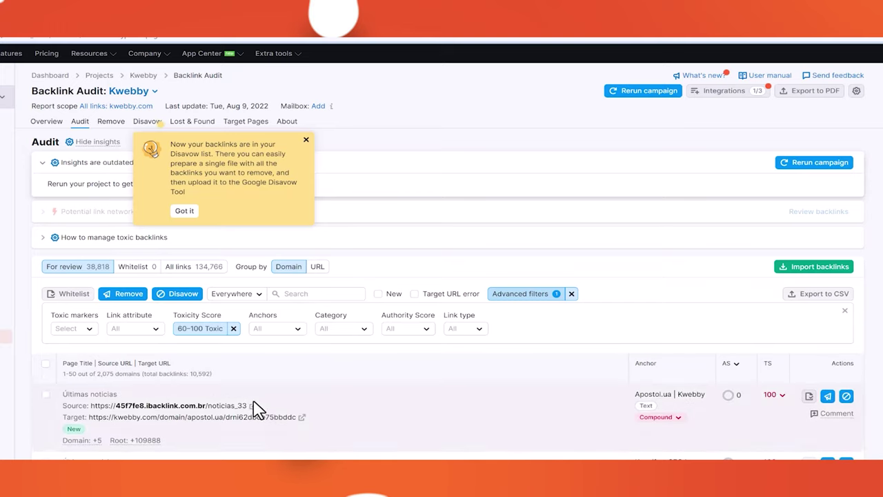
# - Examine the source URLs of the remaining toxic links for review for the repeated ibacklink.com.br root domain
pyautogui.scroll(-1, 257, 408)
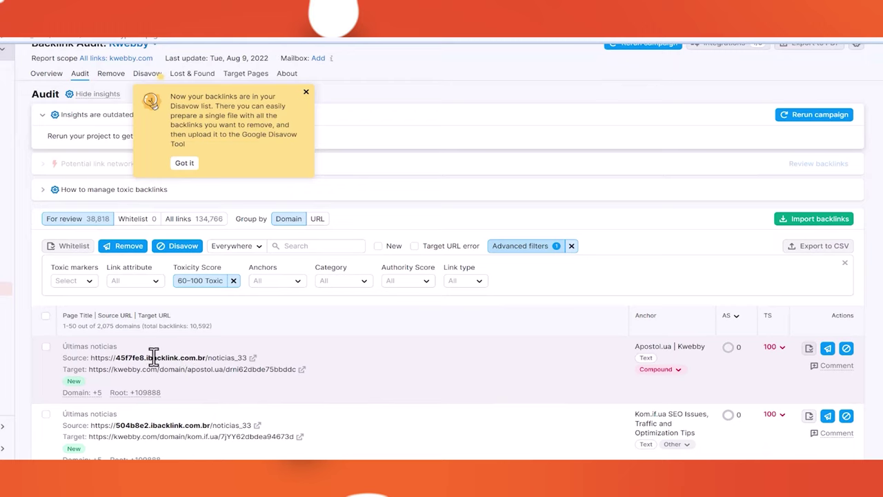
pyautogui.moveTo(202, 358)
pyautogui.moveTo(204, 357); pyautogui.dragTo(145, 358)
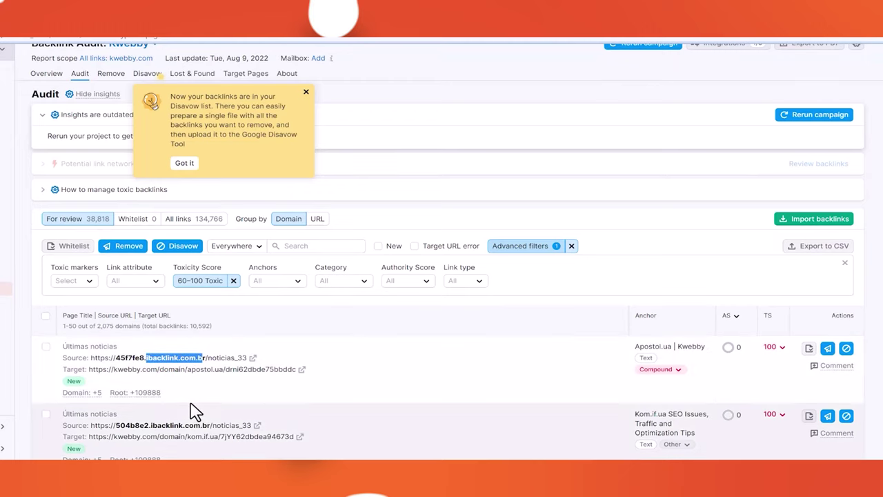
pyautogui.scroll(-10, 193, 410)
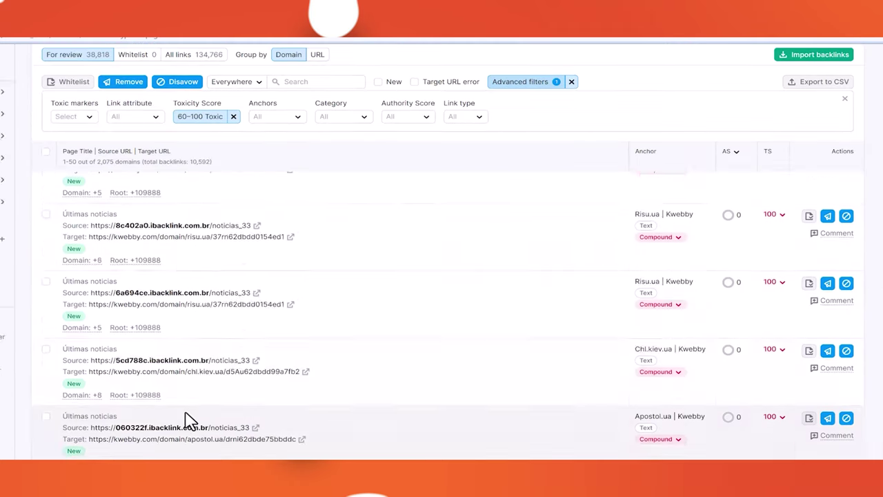
pyautogui.scroll(-6, 157, 444)
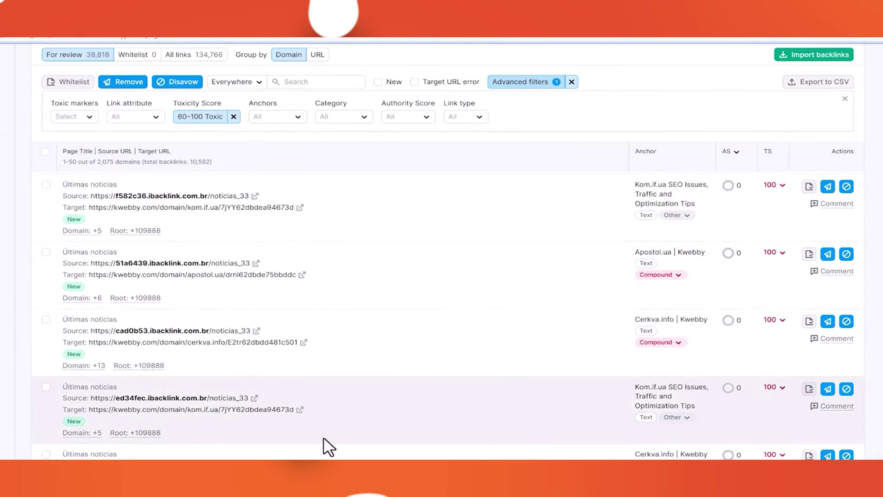
pyautogui.scroll(-5, 231, 440)
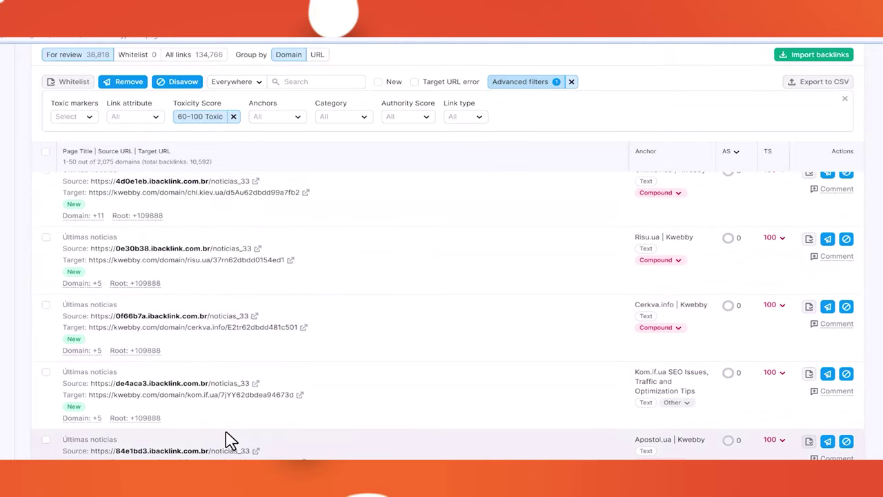
pyautogui.scroll(15, 242, 404)
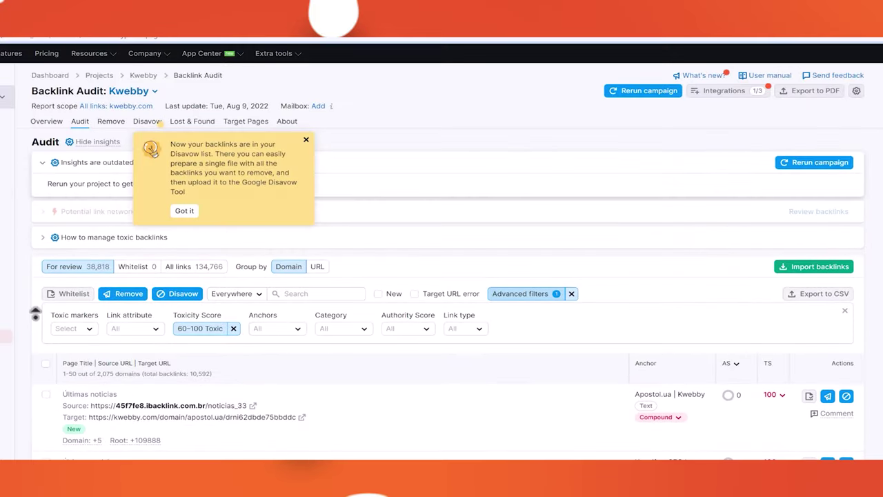
# - Select the next 50 toxic links for review and move them to the Disavow list at domain level
pyautogui.scroll(-3, 53, 350)
pyautogui.click(45, 268)
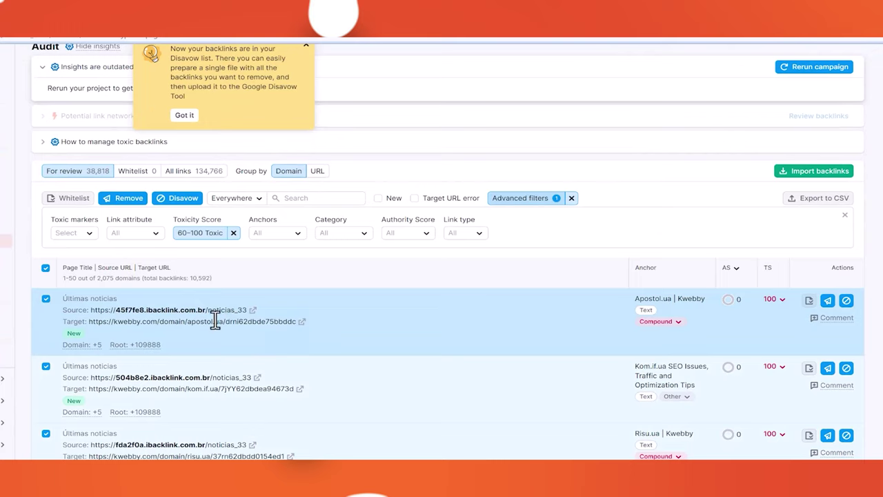
pyautogui.moveTo(177, 323)
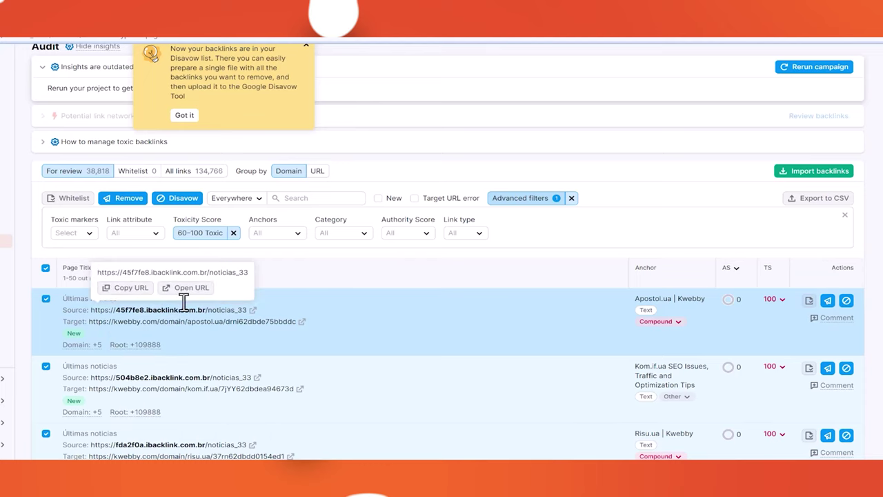
pyautogui.click(186, 200)
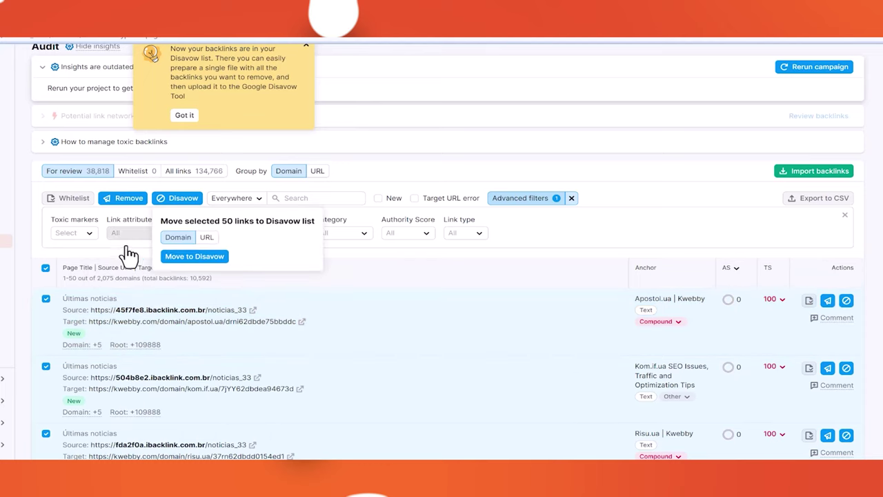
pyautogui.click(196, 256)
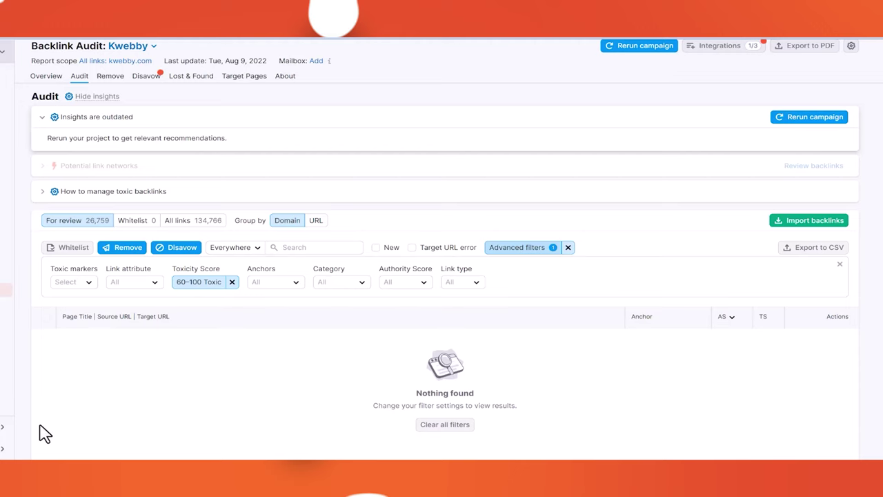
# - Check the Whitelist and All links lists under the toxic filter, then return to the links for review
pyautogui.scroll(1, 76, 355)
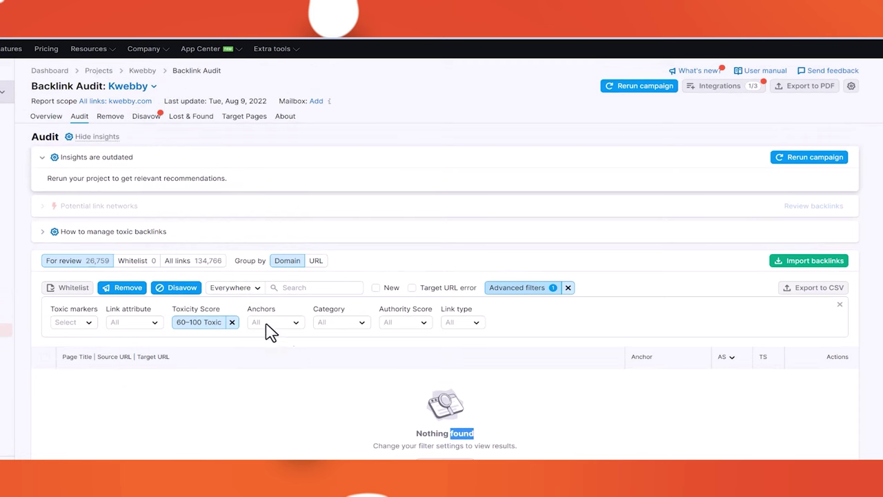
pyautogui.click(136, 262)
pyautogui.scroll(-3, 138, 276)
pyautogui.scroll(2, 152, 221)
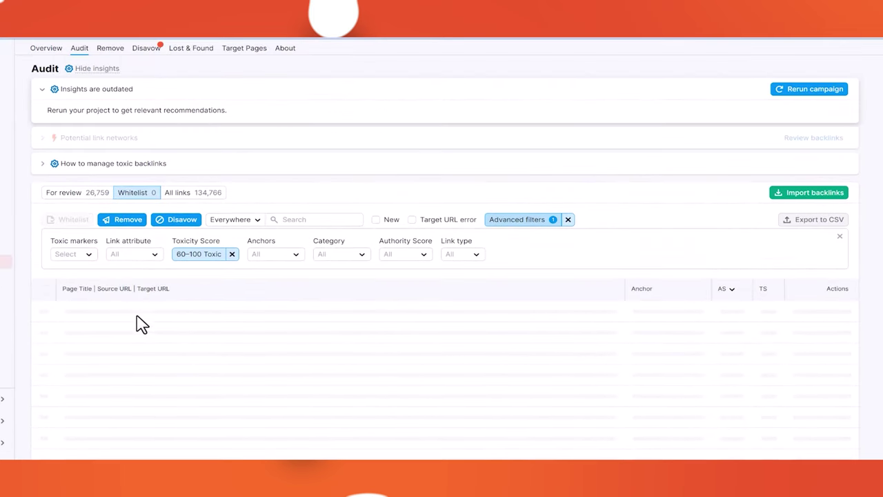
pyautogui.click(207, 194)
pyautogui.scroll(-2, 127, 235)
pyautogui.scroll(1, 96, 193)
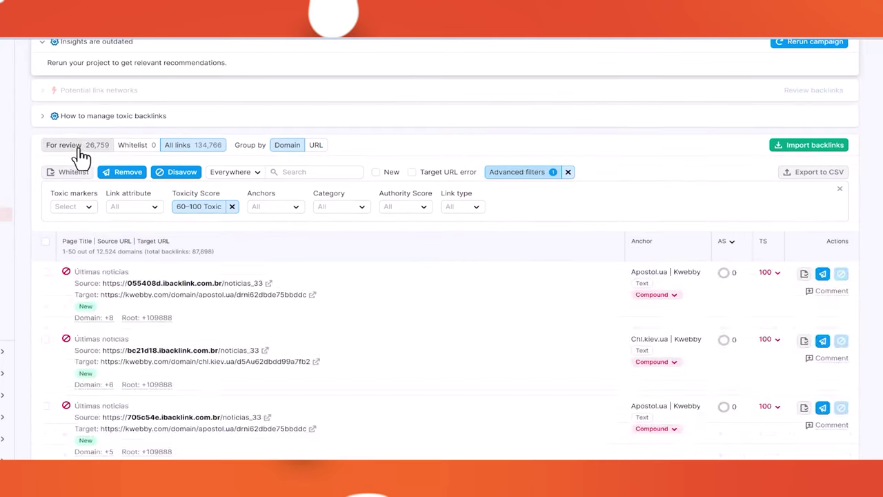
pyautogui.click(80, 147)
pyautogui.scroll(-1, 83, 207)
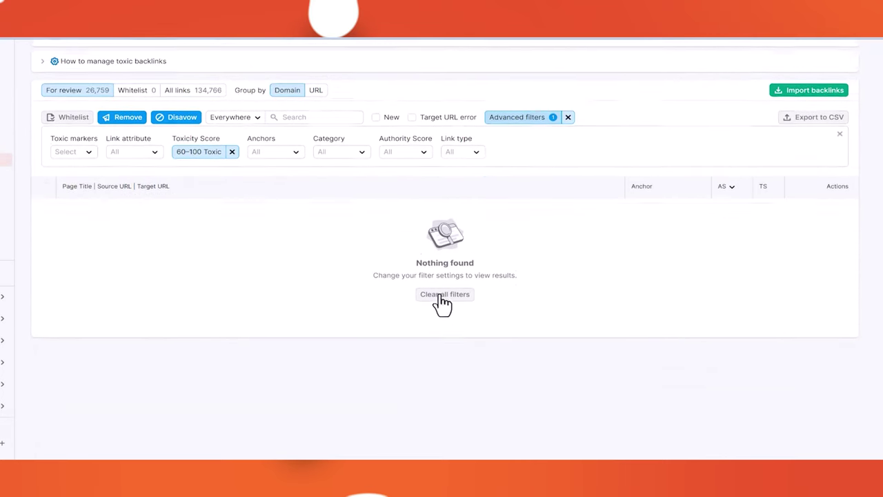
# - Filter the links for review by toxicity score 45–59 Pot. toxic
pyautogui.scroll(2, 372, 301)
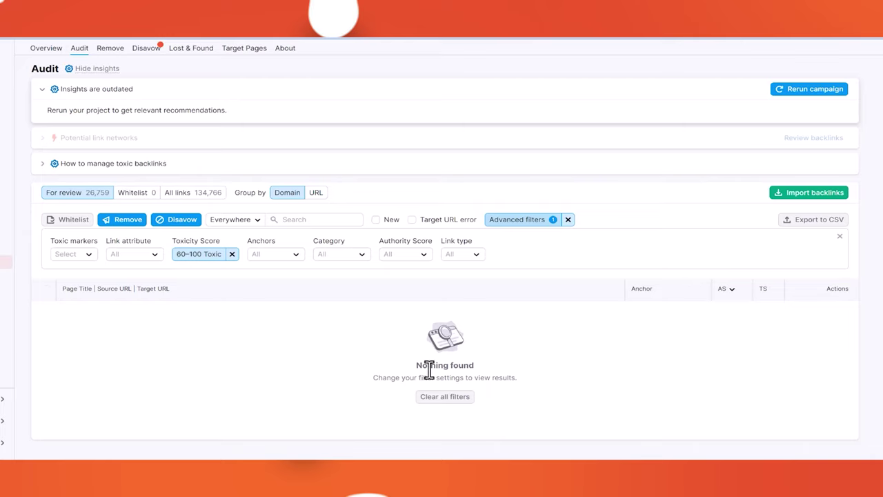
pyautogui.click(199, 257)
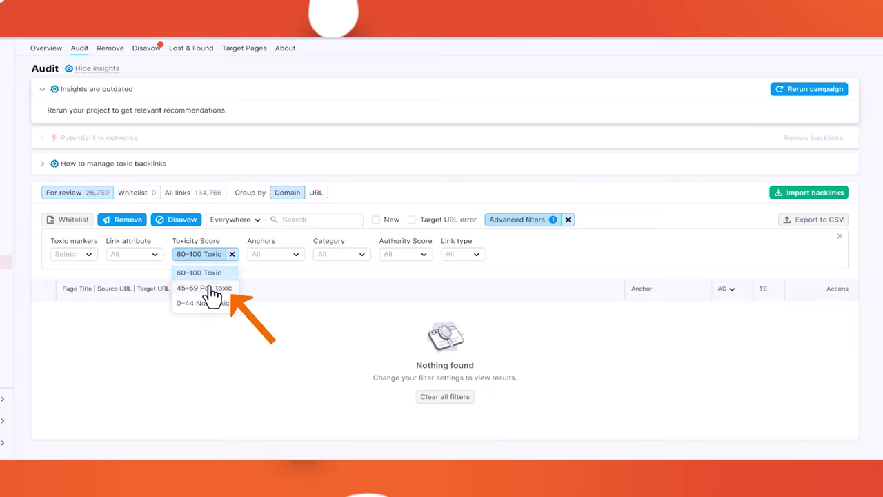
pyautogui.click(212, 289)
pyautogui.scroll(-2, 231, 339)
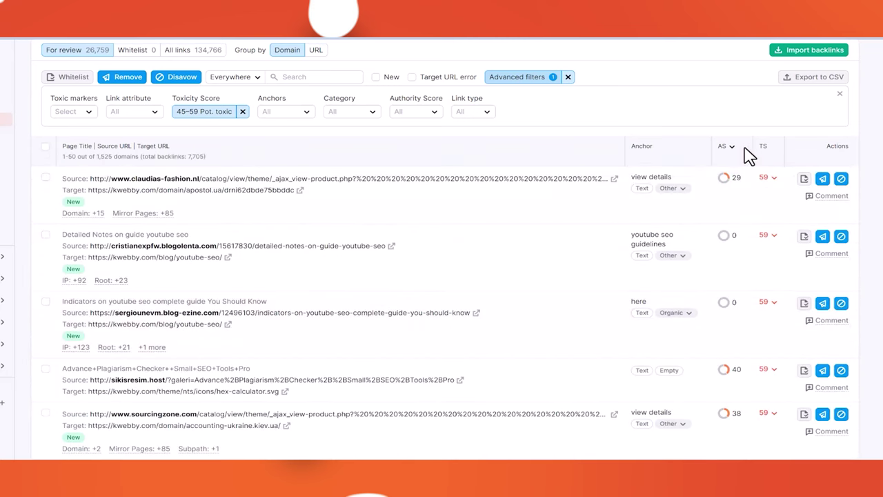
# - Examine the authority and toxicity scores of the first potentially toxic links, including the blogolenta.com backlink
pyautogui.moveTo(724, 155)
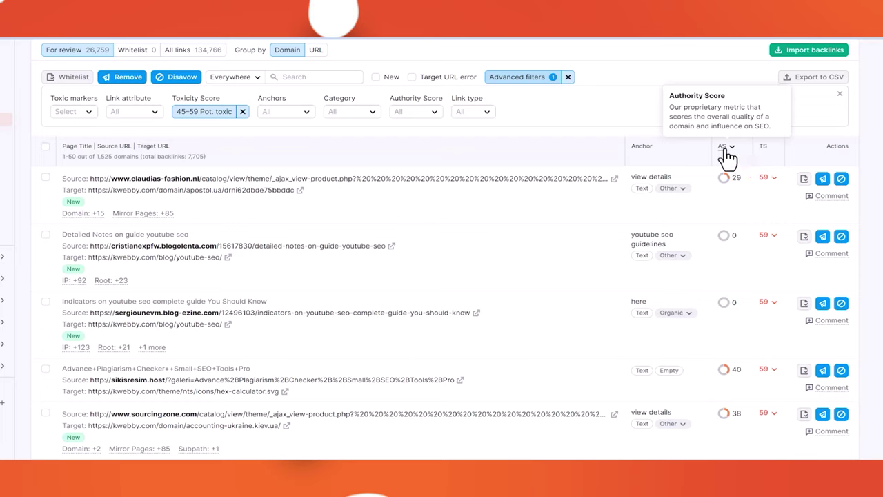
pyautogui.moveTo(765, 156)
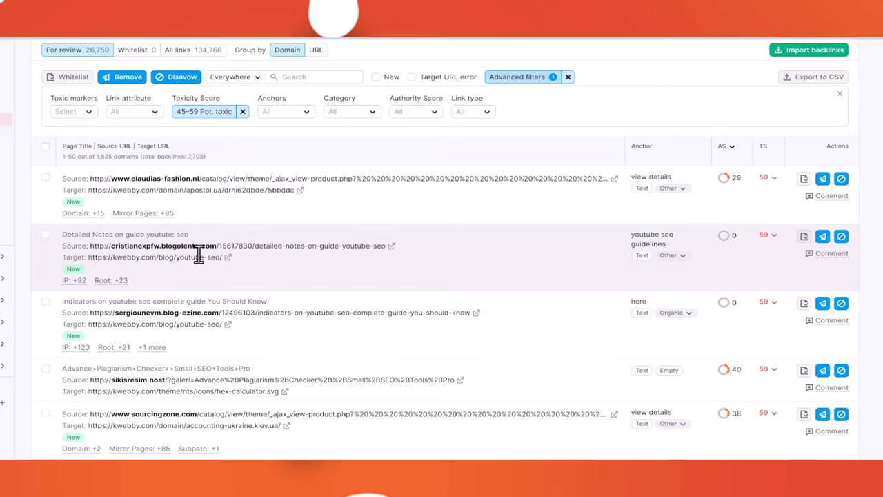
pyautogui.moveTo(111, 247)
pyautogui.moveTo(738, 238); pyautogui.dragTo(717, 237)
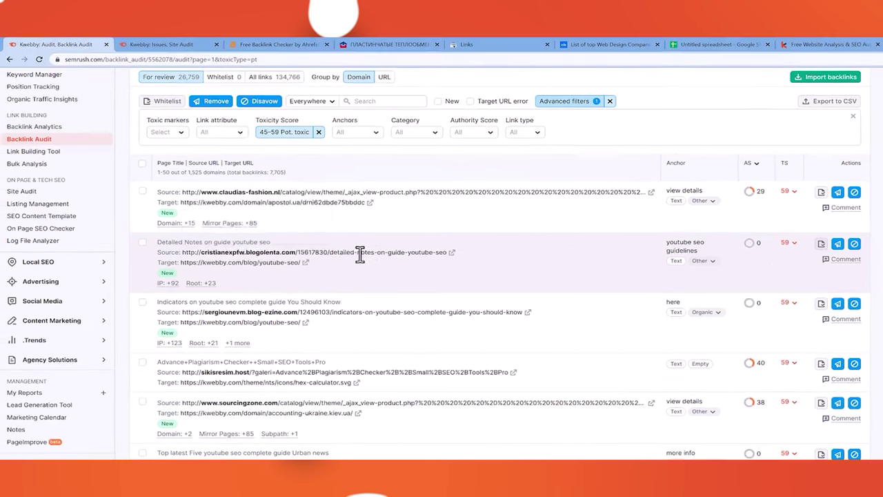
# - View the kwebby.com/blog/youtube-seo target page of the blogolenta.com backlink and return to the audit list
pyautogui.click(305, 263)
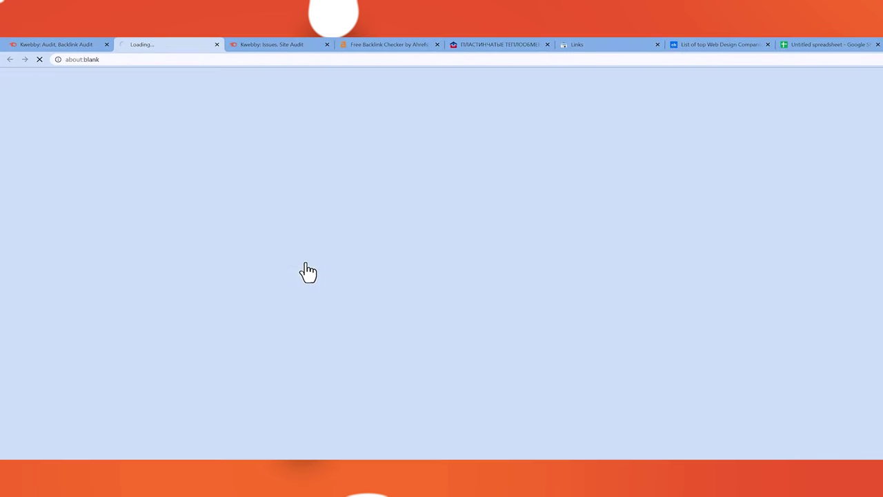
pyautogui.click(72, 43)
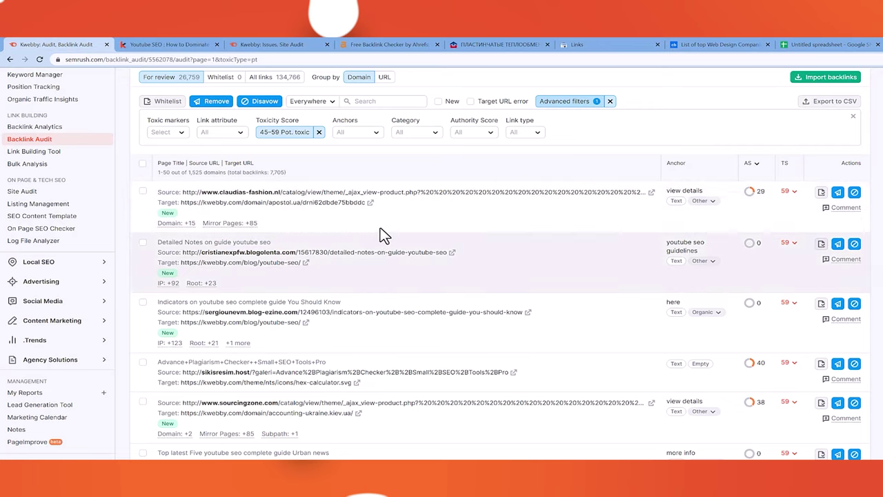
pyautogui.click(170, 45)
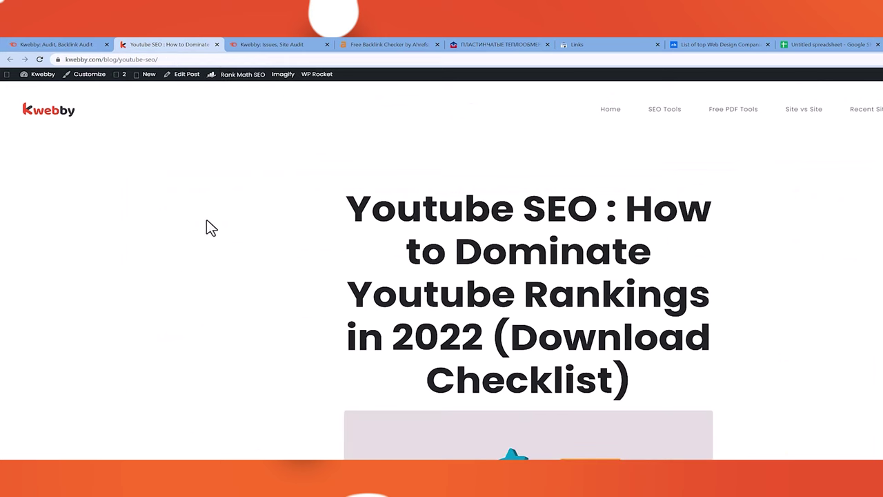
pyautogui.click(65, 43)
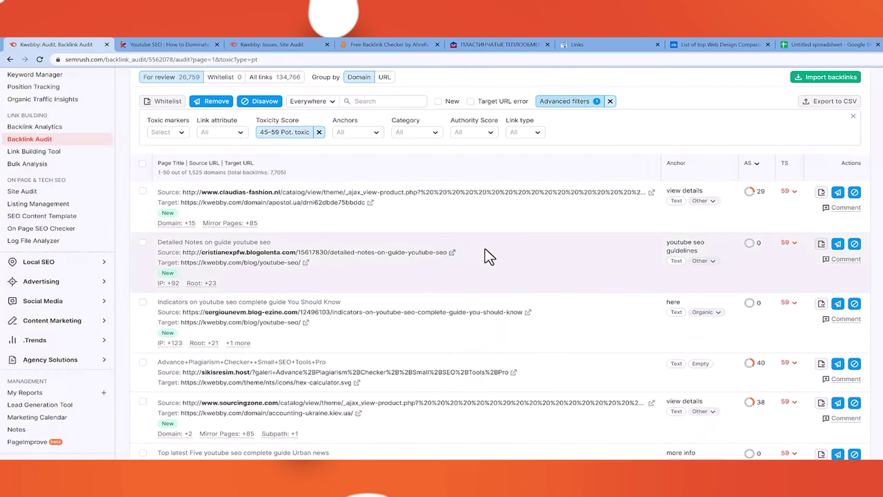
# - Close the target page, inspect the blogolenta.com source article for its content, kwebby link and visitor figure, and return to the audit
pyautogui.click(455, 254)
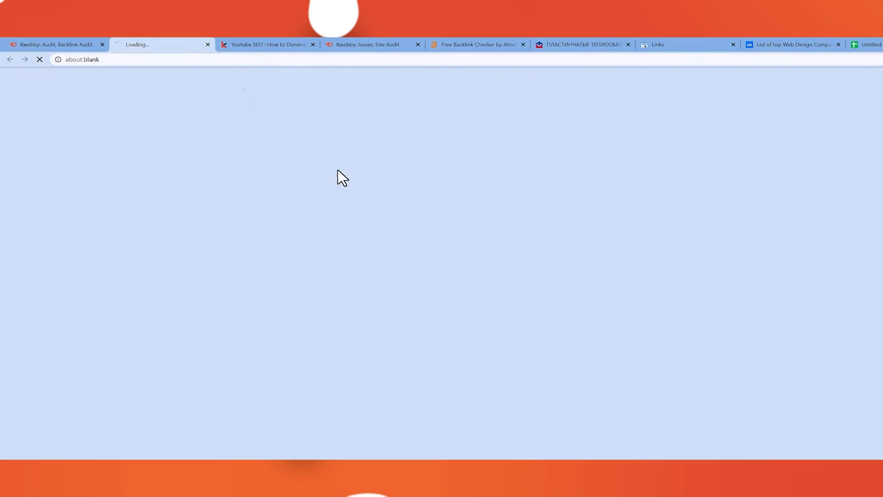
pyautogui.click(310, 44)
pyautogui.scroll(-10, 260, 213)
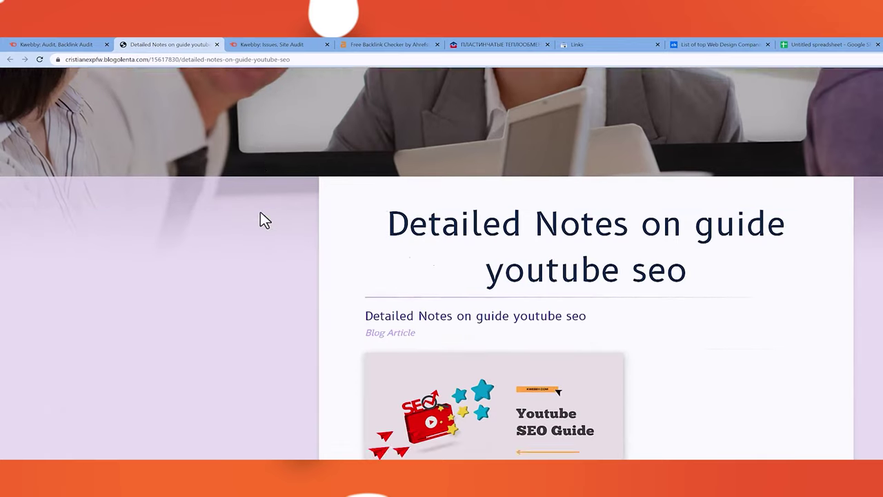
pyautogui.scroll(-7, 261, 213)
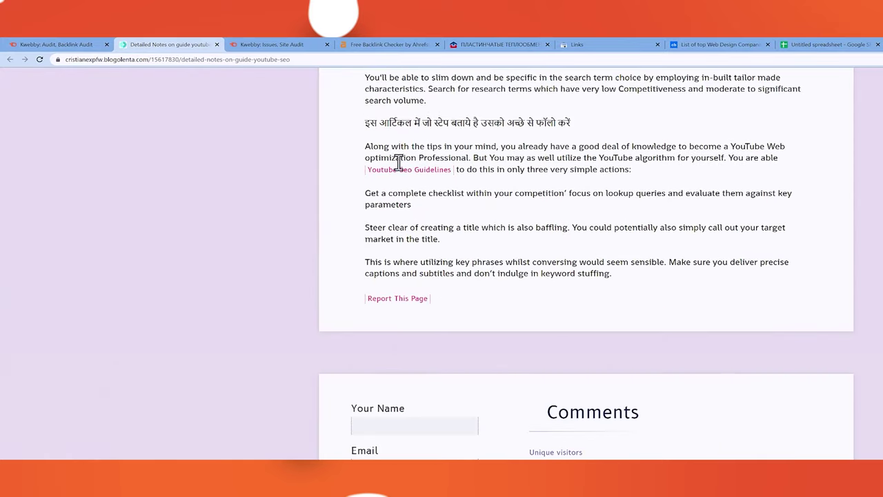
pyautogui.scroll(-1, 280, 283)
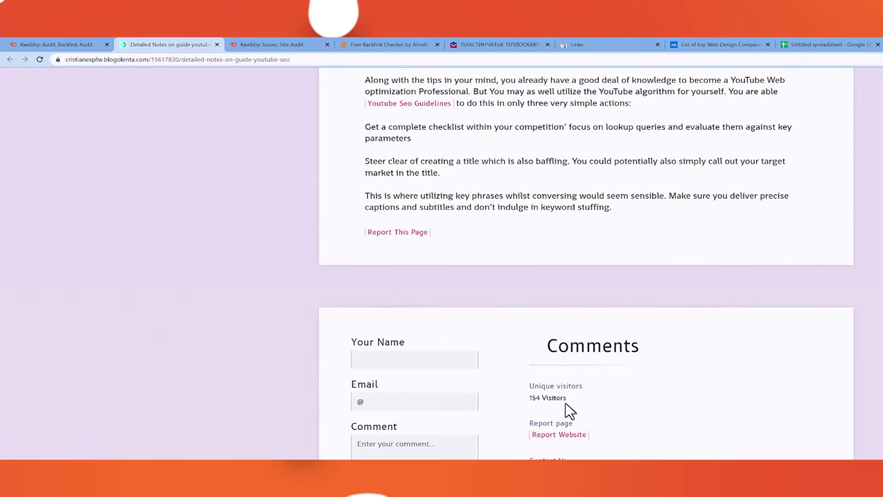
pyautogui.moveTo(582, 398); pyautogui.dragTo(532, 387)
pyautogui.scroll(5, 459, 388)
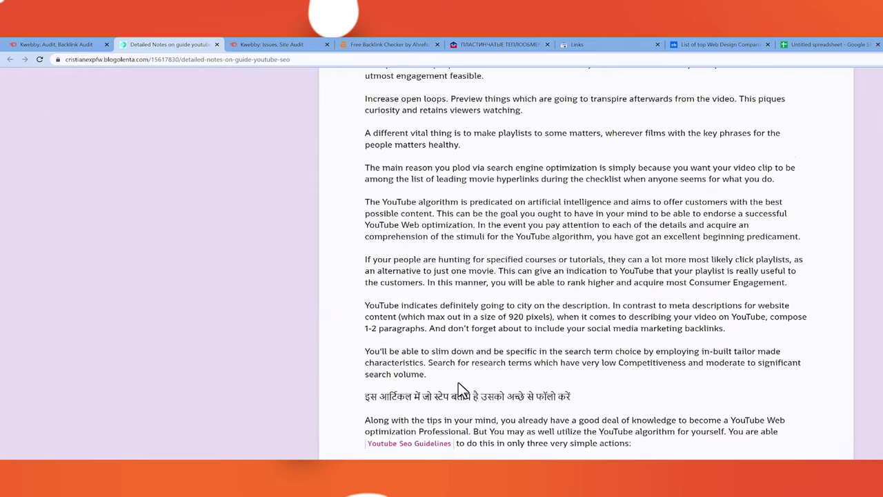
pyautogui.click(70, 40)
# - Browse the potentially toxic links and open the tinyblogging.com source page "The Definitive Guide to PDF Tools" in a separate tab, staying on the audit
pyautogui.scroll(-3, 317, 331)
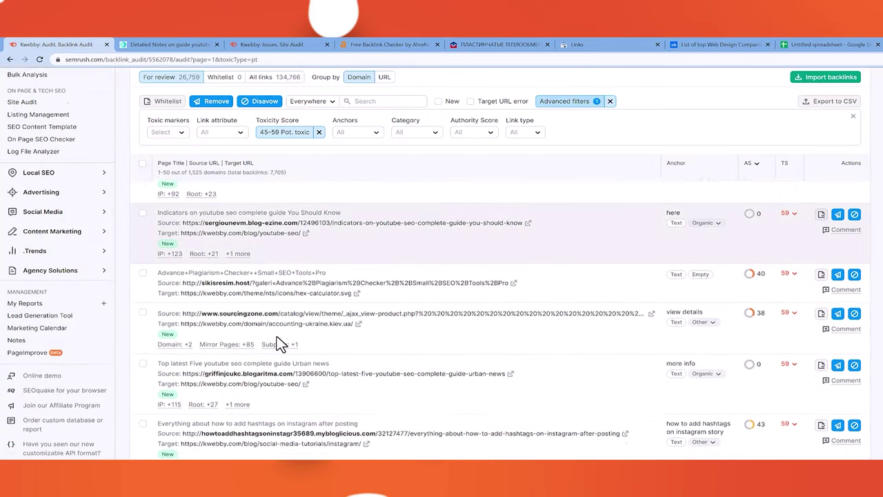
pyautogui.scroll(-6, 394, 370)
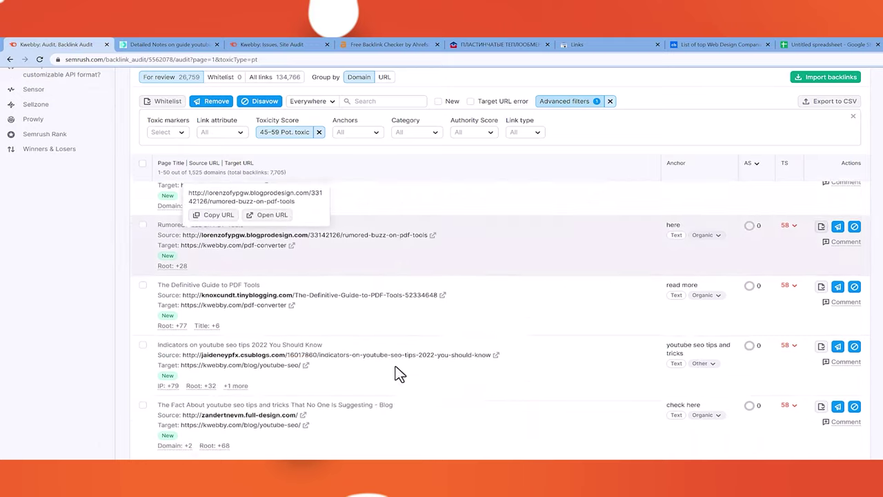
pyautogui.scroll(5, 396, 376)
pyautogui.scroll(3, 393, 383)
pyautogui.scroll(-7, 394, 384)
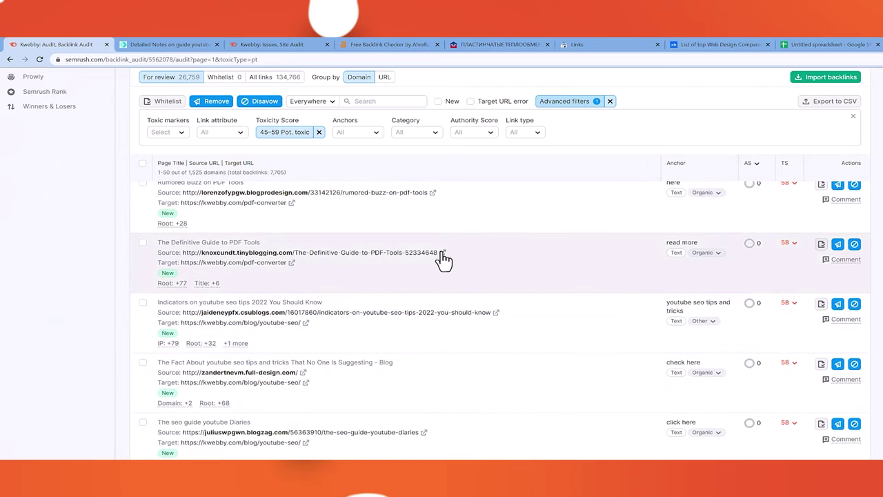
pyautogui.click(442, 253)
pyautogui.click(85, 47)
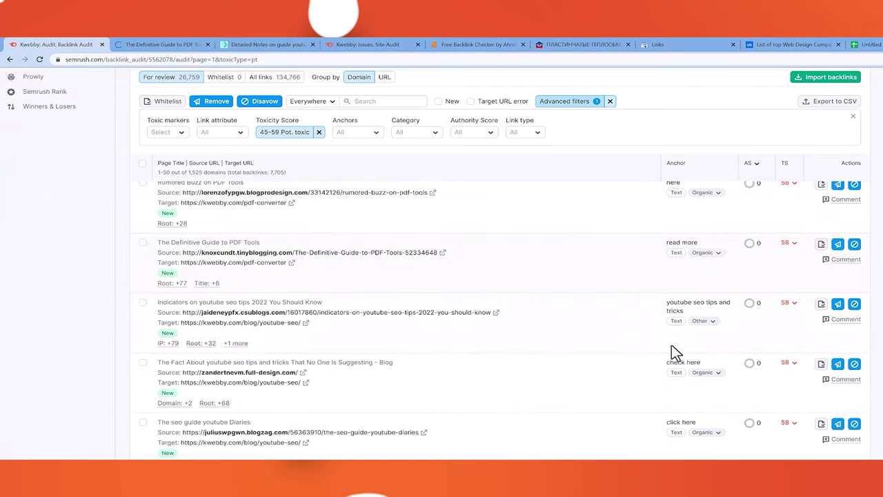
pyautogui.moveTo(717, 386)
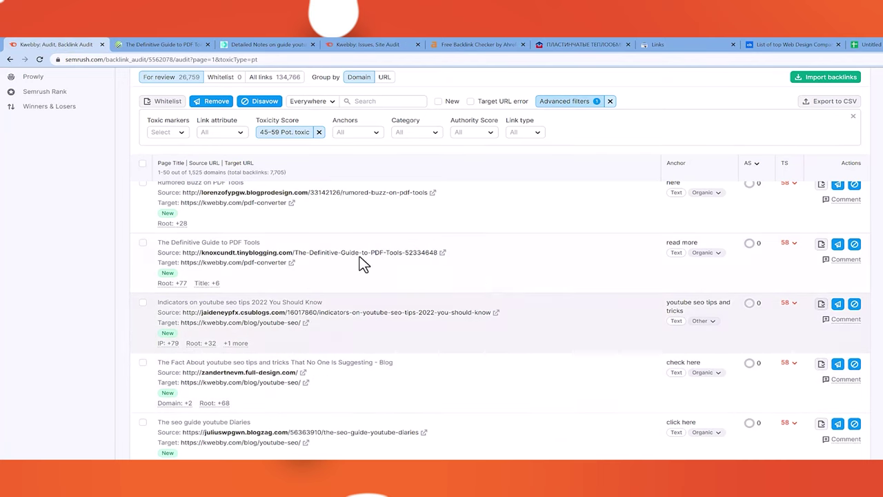
# - Select the qodsblog.com backlink "Indicators on youtube seo tips 2022 You Should Know" in the potentially toxic list
pyautogui.scroll(-3, 370, 365)
pyautogui.scroll(-2, 370, 366)
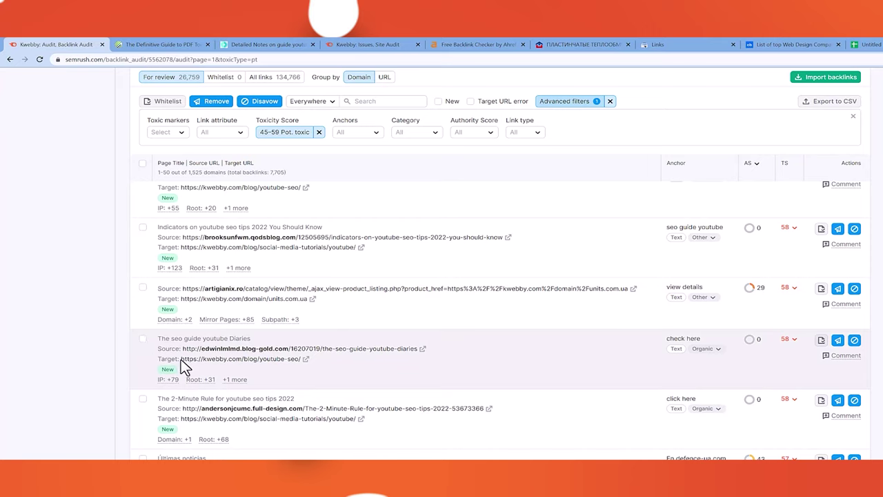
pyautogui.click(142, 227)
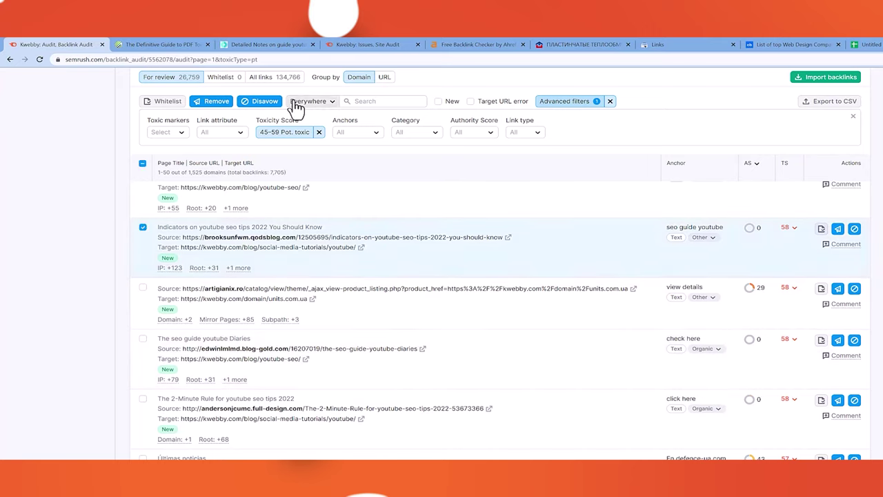
# - Review the domains in the Disavow list and export the list to a TXT file
pyautogui.scroll(6, 20, 299)
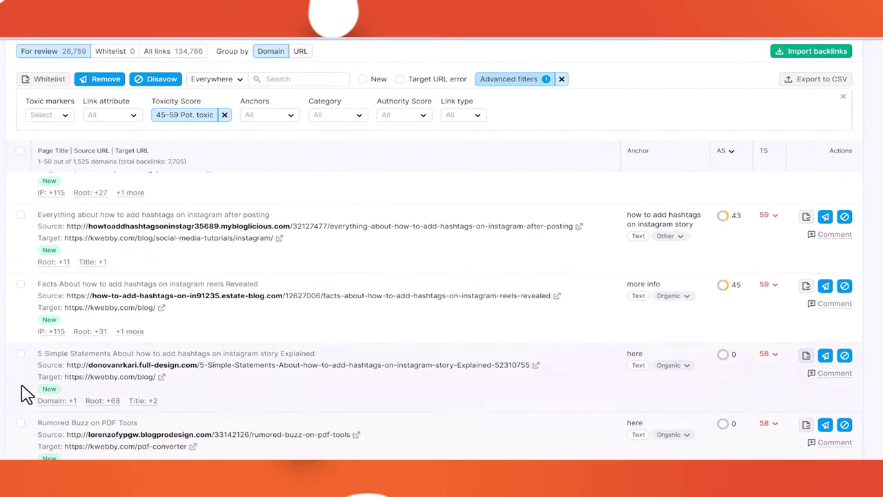
pyautogui.scroll(10, 28, 413)
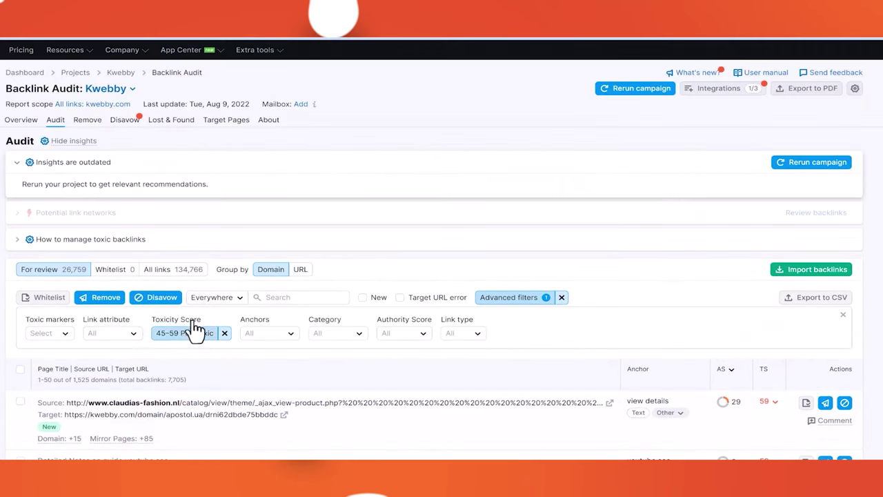
pyautogui.click(125, 120)
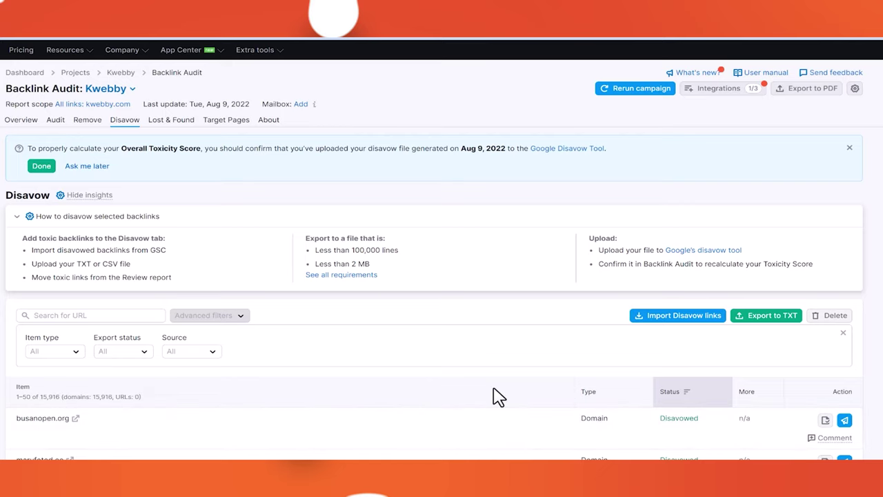
pyautogui.scroll(-4, 497, 398)
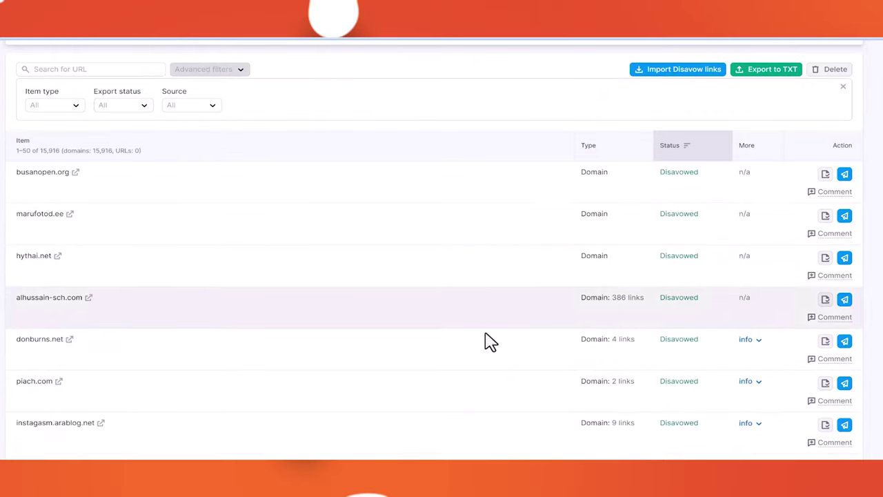
pyautogui.scroll(-2, 460, 426)
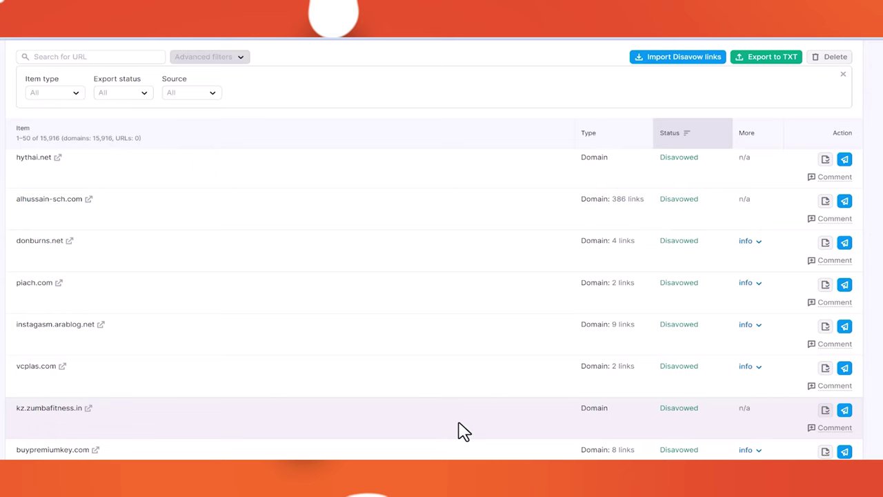
pyautogui.scroll(3, 462, 429)
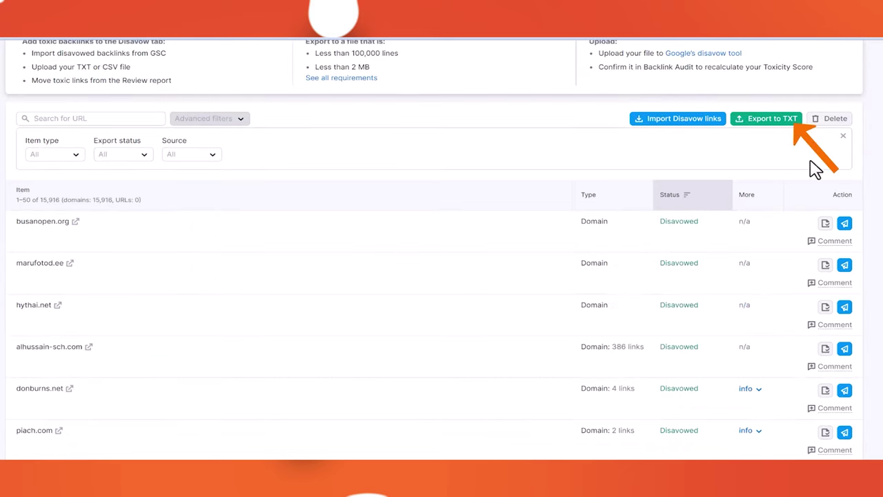
pyautogui.click(776, 122)
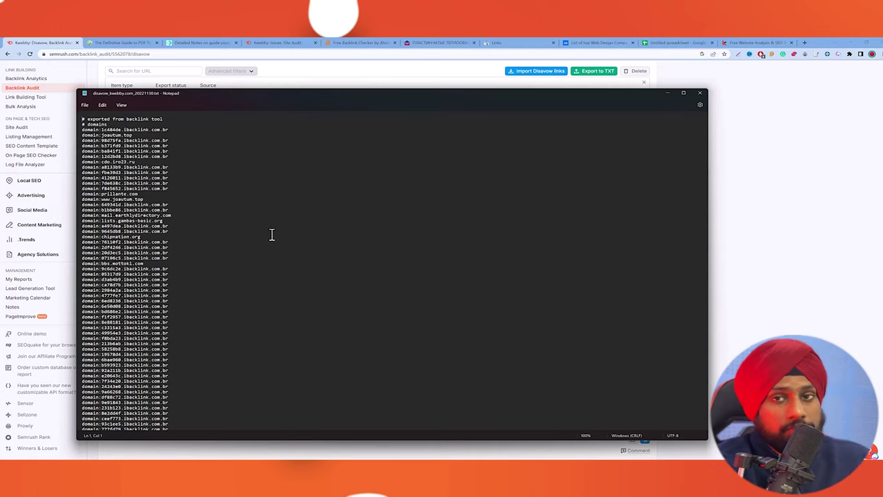
# - Examine the comment lines and the first domain entry in the exported disavow_kwebby.com_20221130.txt file in Notepad
pyautogui.moveTo(83, 119); pyautogui.dragTo(236, 113)
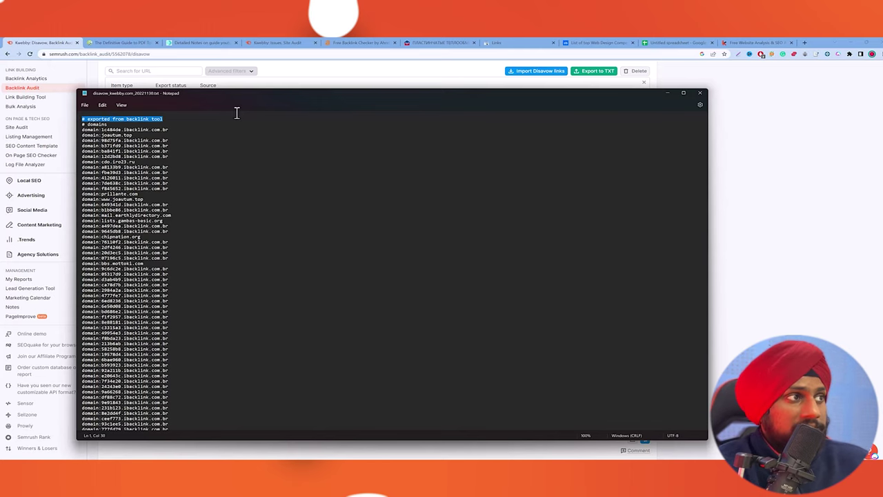
pyautogui.click(173, 138)
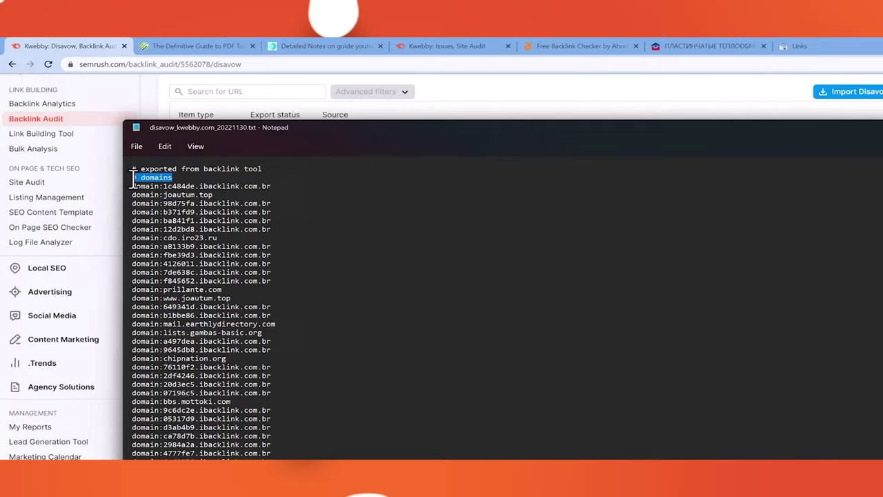
pyautogui.moveTo(132, 168); pyautogui.dragTo(285, 168)
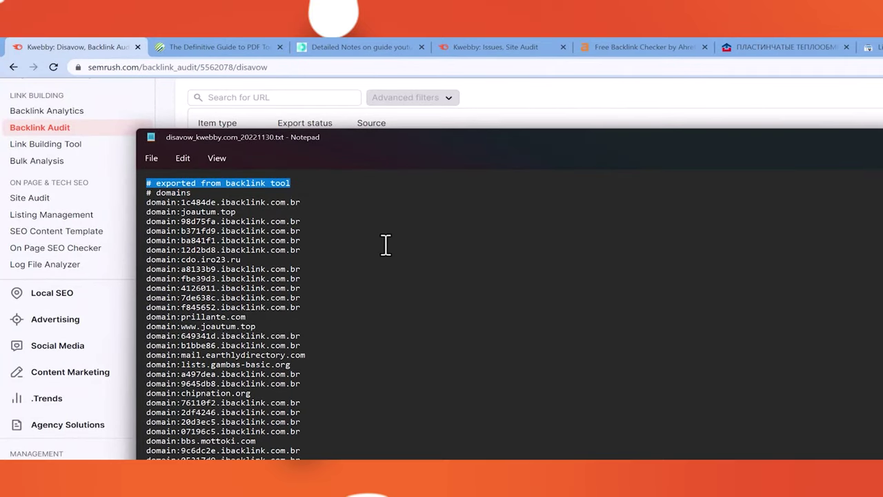
pyautogui.click(385, 245)
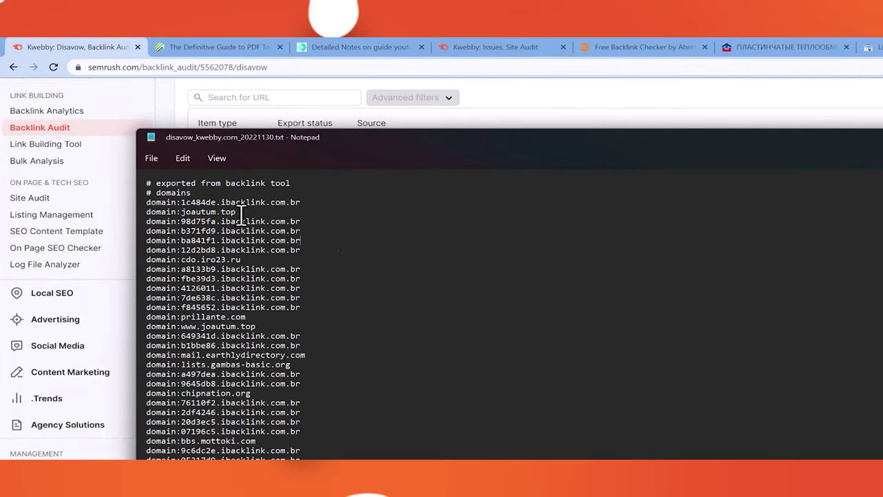
pyautogui.moveTo(146, 202); pyautogui.dragTo(332, 202)
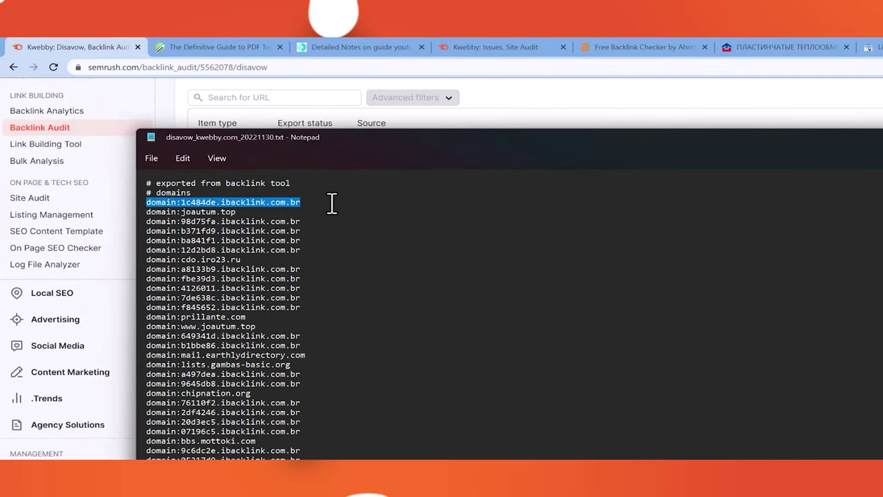
pyautogui.moveTo(220, 202); pyautogui.dragTo(341, 199)
pyautogui.click(341, 199)
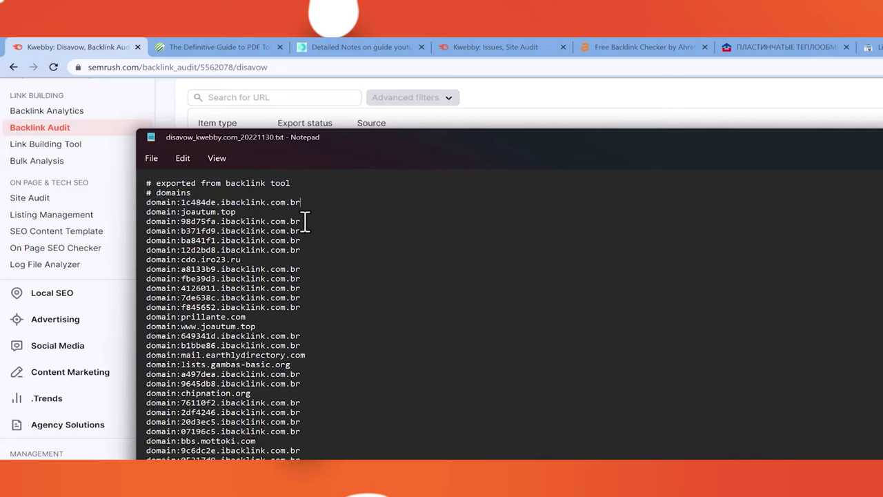
pyautogui.press('Return')
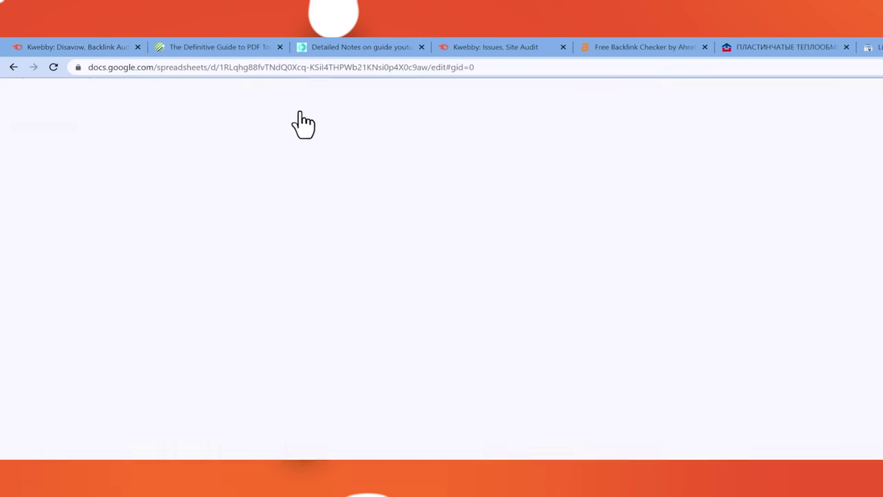
pyautogui.click(84, 184)
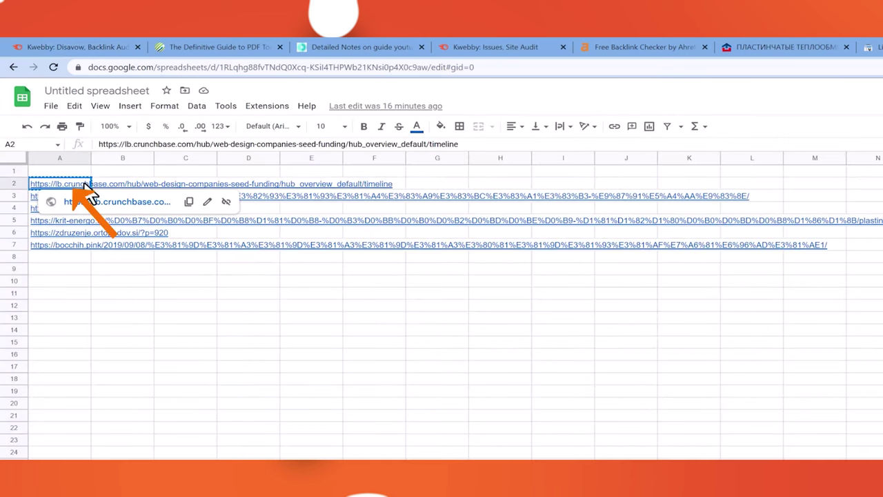
pyautogui.hotkey('ctrl', 'c')
pyautogui.hotkey('alt', 'Tab')
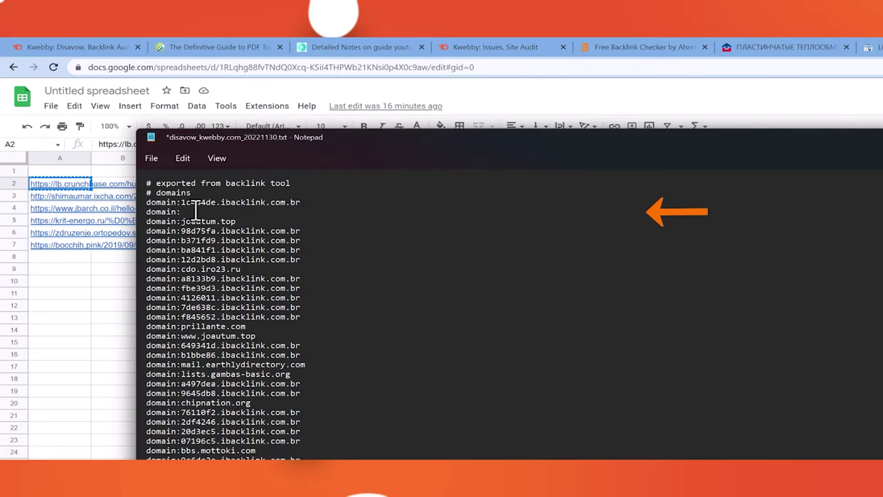
pyautogui.hotkey('ctrl', 'v')
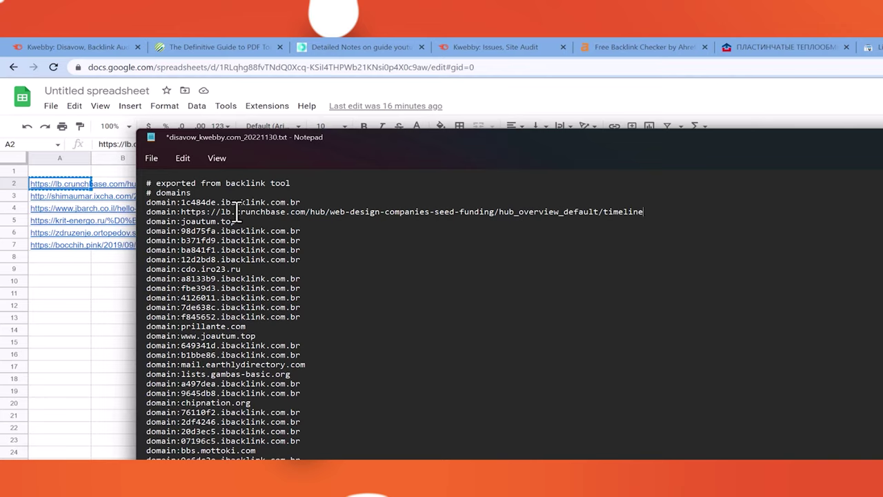
pyautogui.moveTo(311, 212); pyautogui.dragTo(710, 218)
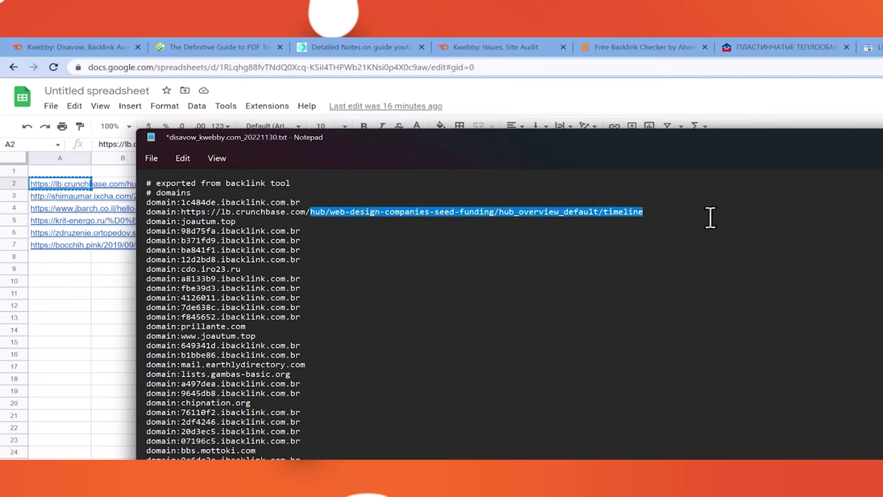
pyautogui.press('BackSpace')
pyautogui.scroll(-1, 293, 392)
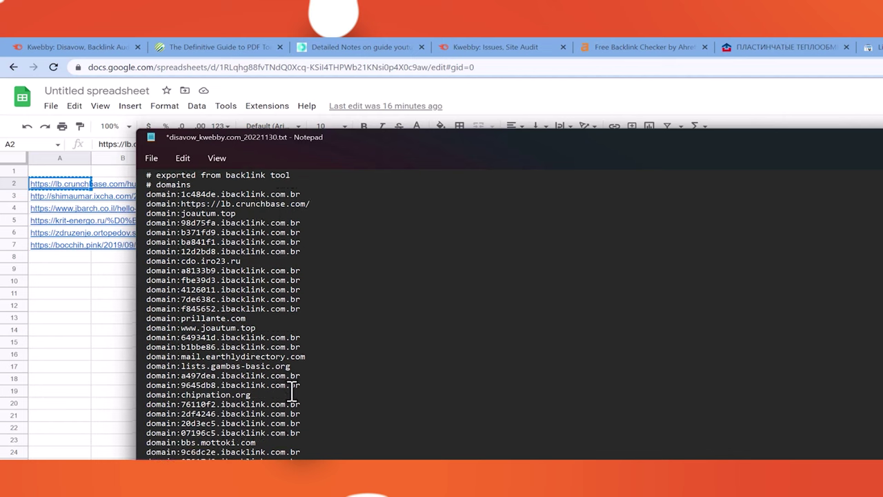
pyautogui.scroll(-7, 293, 391)
pyautogui.scroll(7, 290, 388)
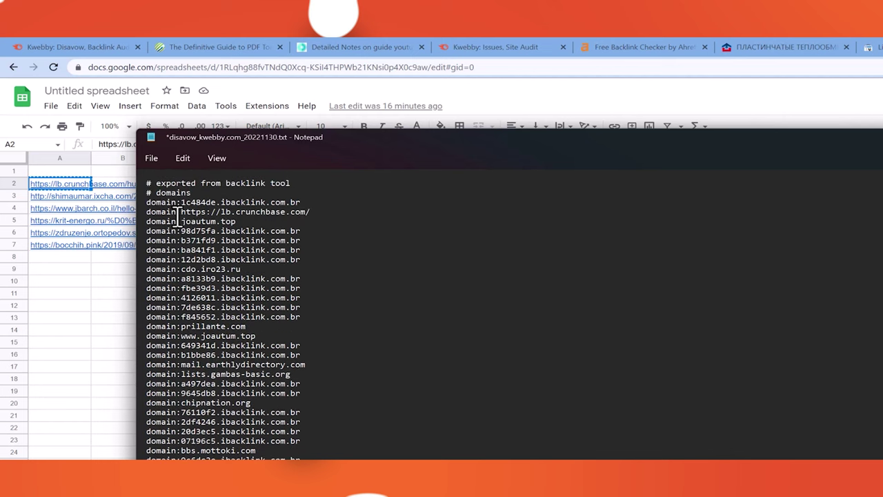
pyautogui.moveTo(178, 214); pyautogui.dragTo(126, 215)
pyautogui.write('ur')
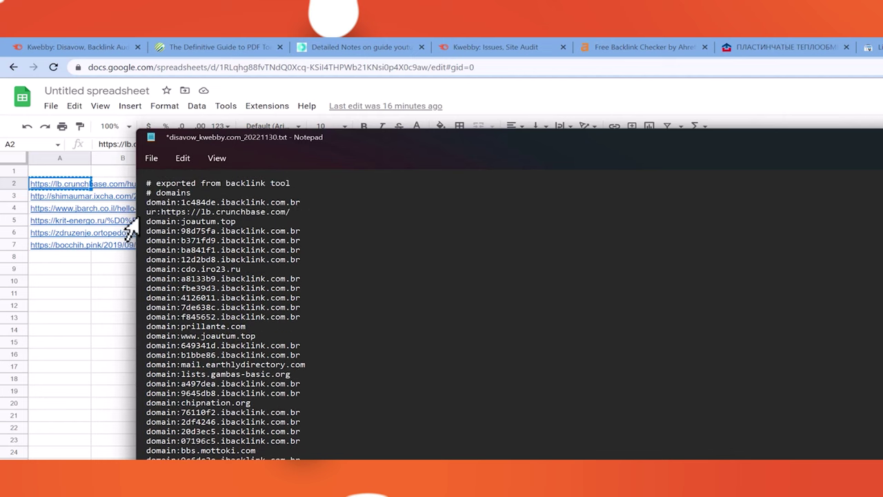
pyautogui.write('l:')
# - Delete the added Crunchbase line from the disavow file
pyautogui.moveTo(316, 213); pyautogui.dragTo(113, 216)
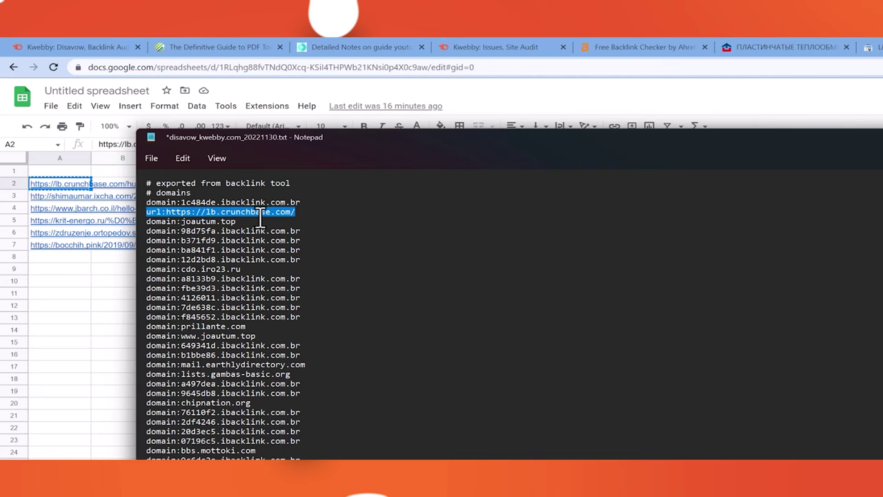
pyautogui.press('BackSpace')
pyautogui.press('BackSpace')
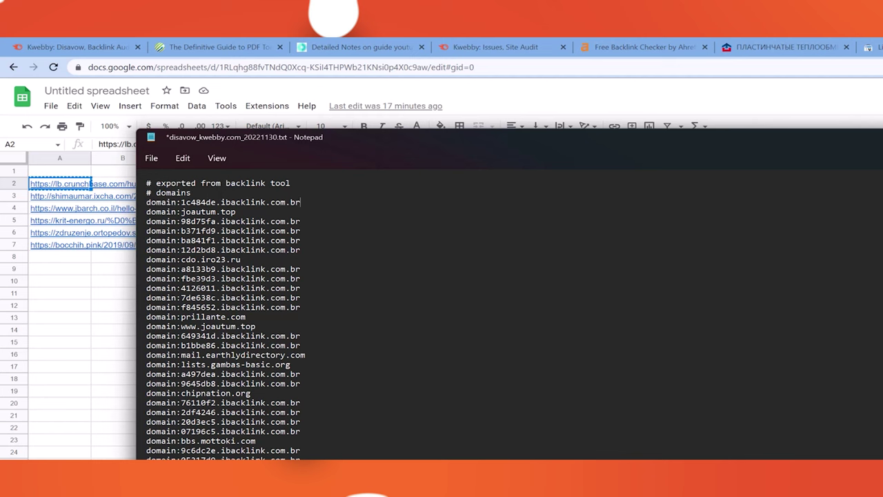
# - Check the urls section at the end of the disavow file, close Notepad and switch to Search Console's Disavow links page
pyautogui.scroll(-15, 307, 314)
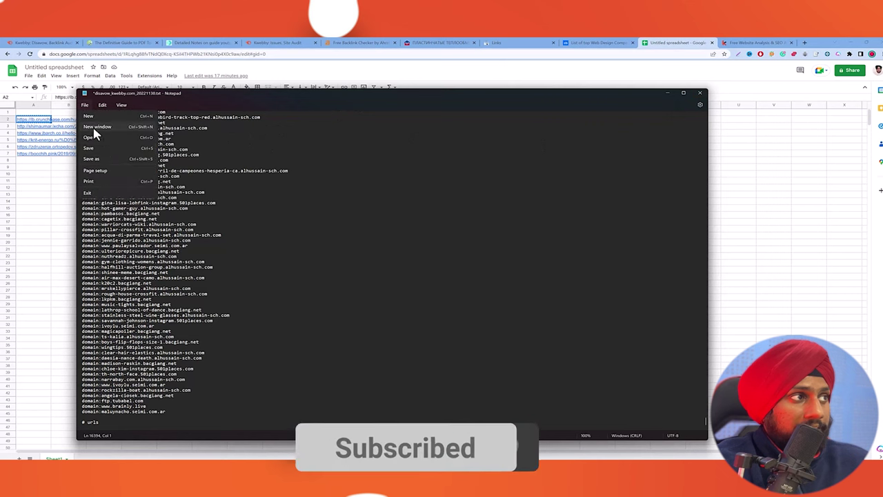
pyautogui.click(700, 93)
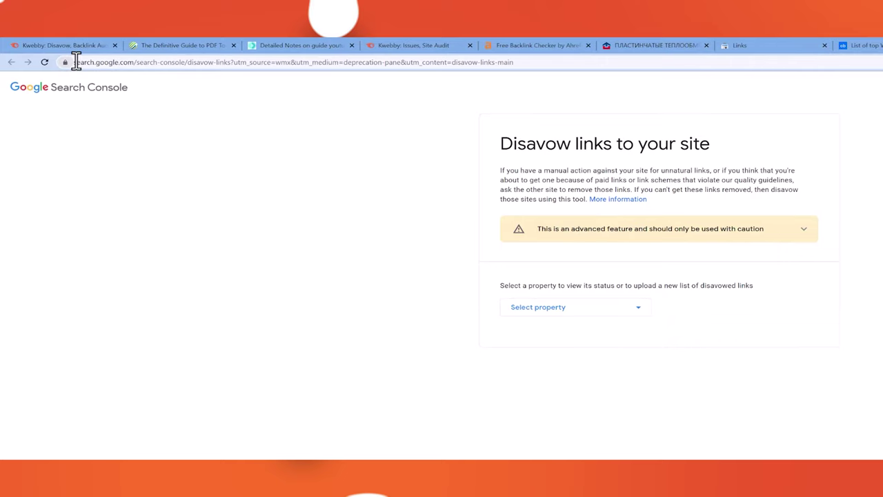
pyautogui.moveTo(76, 63); pyautogui.dragTo(255, 63)
pyautogui.click(375, 286)
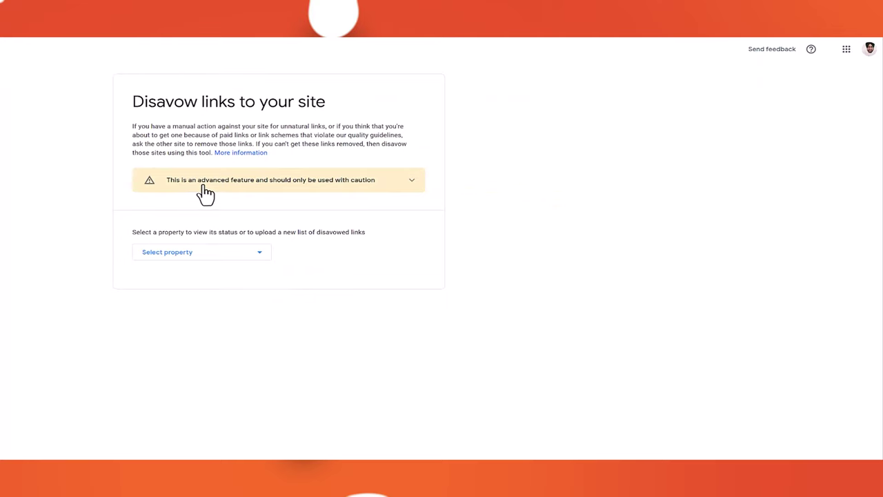
# - Try to use the kwebby.com domain property for disavowing links
pyautogui.click(217, 259)
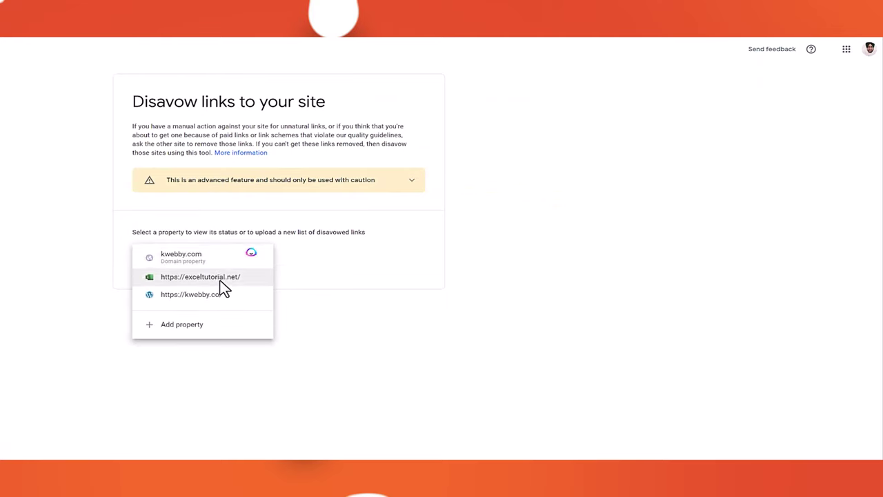
pyautogui.click(218, 268)
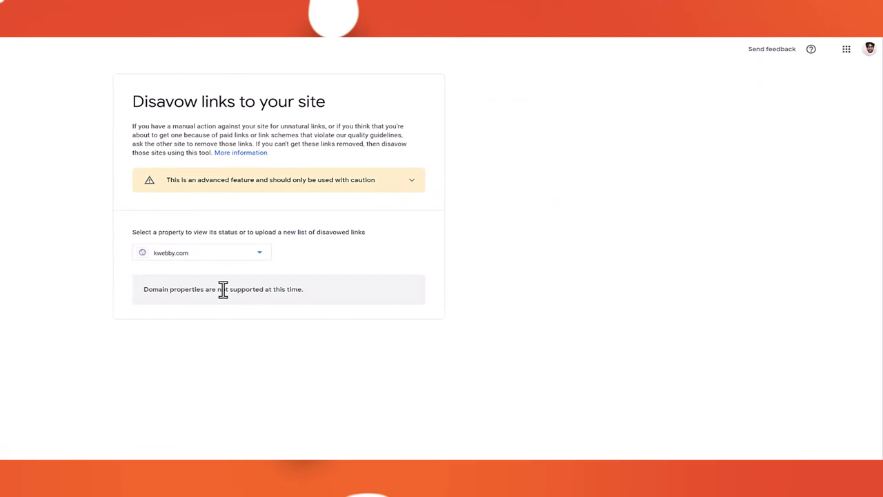
pyautogui.click(223, 289)
pyautogui.click(869, 48)
pyautogui.click(773, 204)
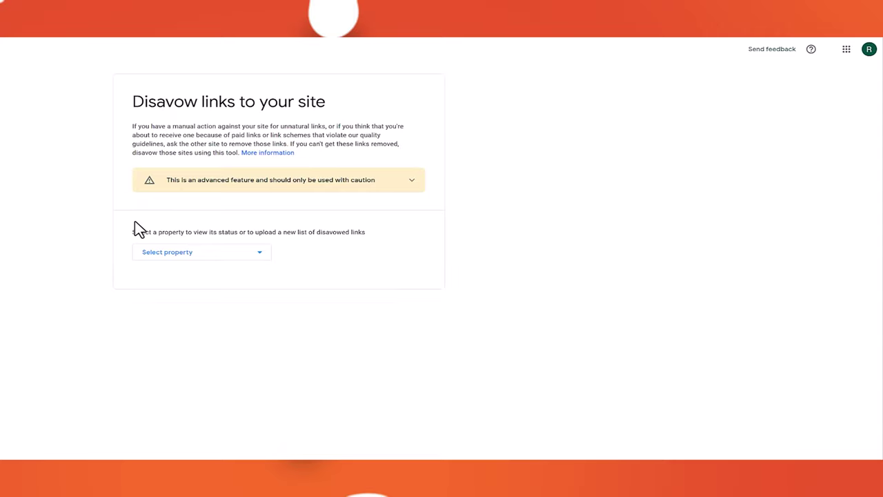
pyautogui.click(191, 252)
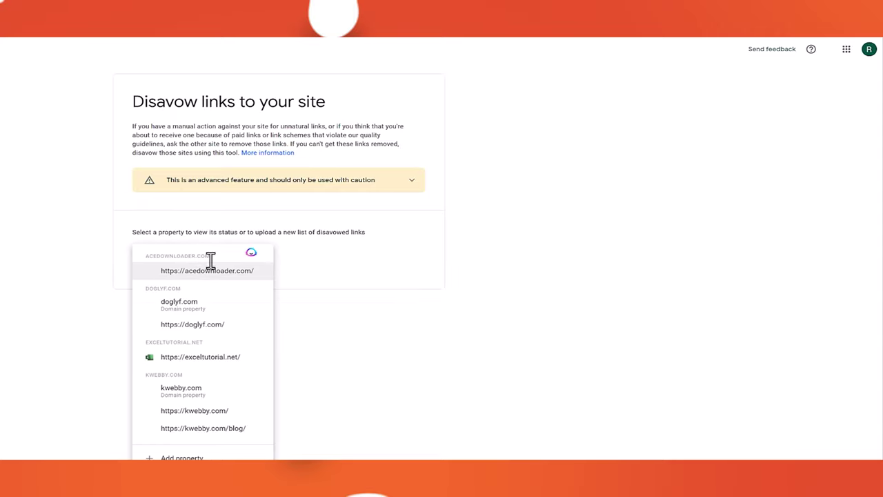
pyautogui.click(214, 417)
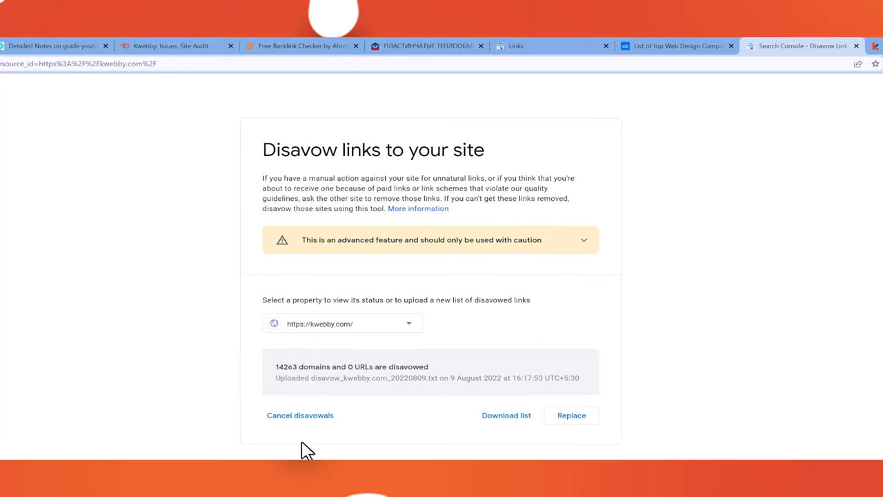
# - Return to Semrush's Disavow list and review its TXT export option and file requirements
pyautogui.click(693, 46)
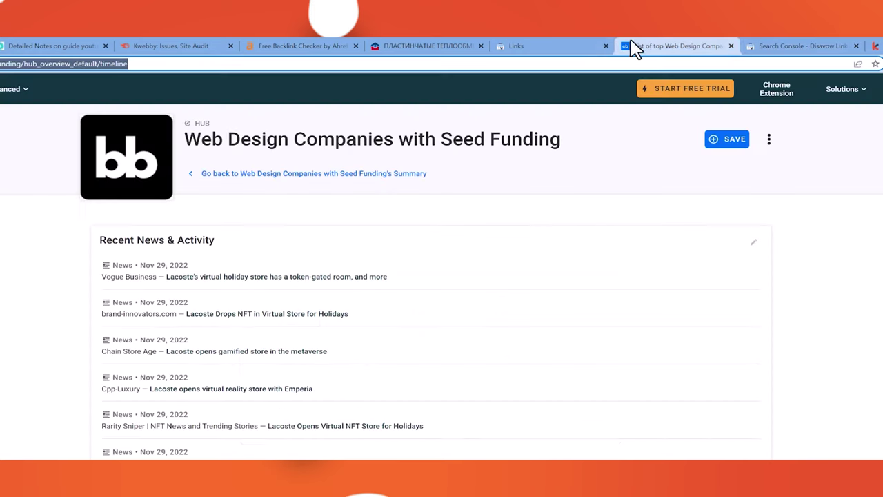
pyautogui.click(567, 46)
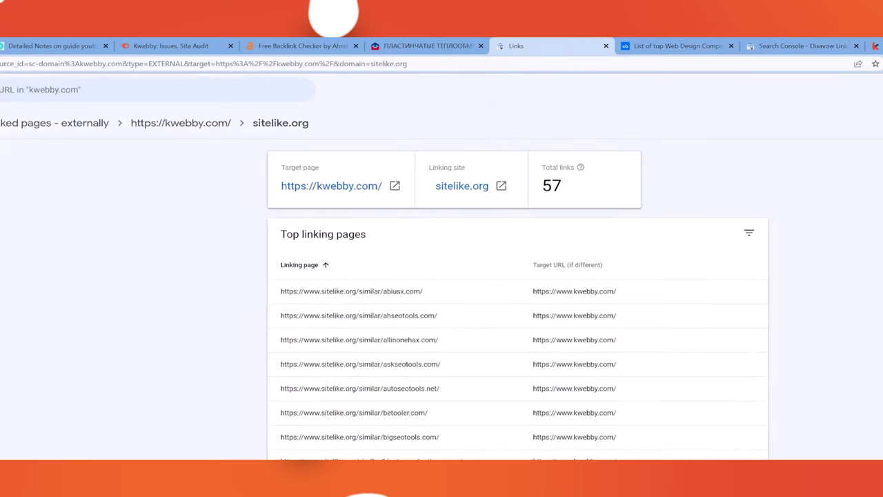
pyautogui.click(204, 47)
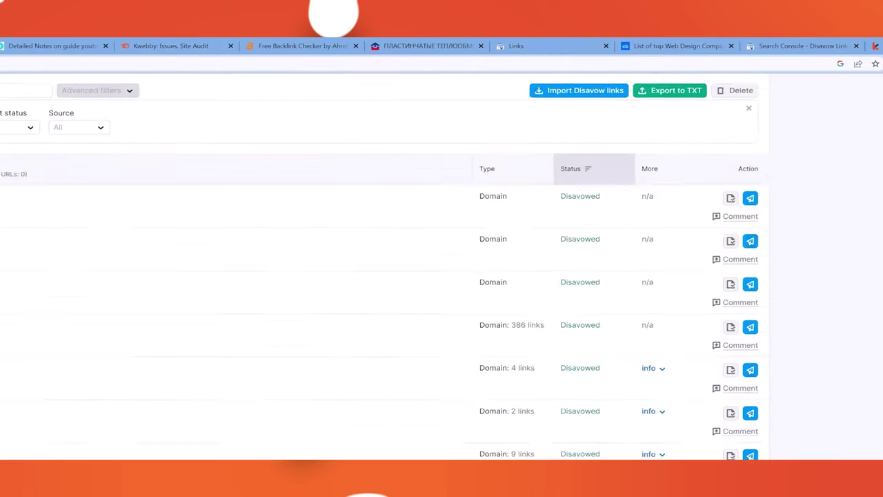
pyautogui.scroll(4, 683, 361)
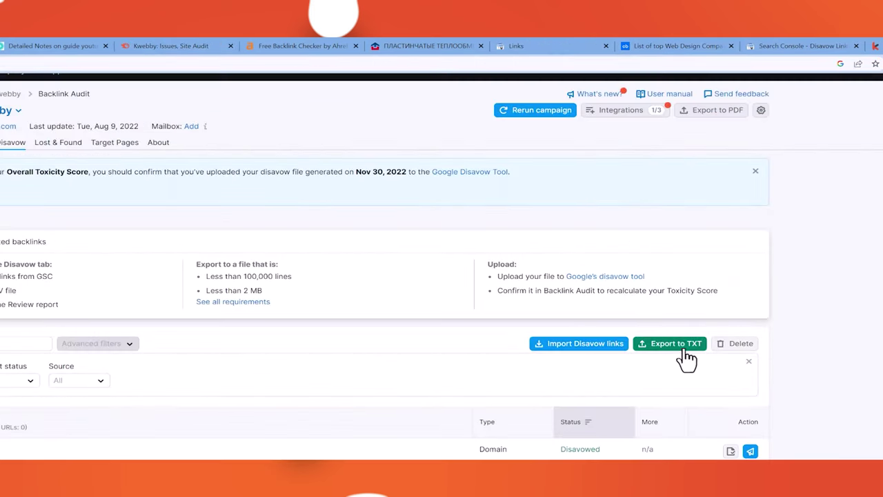
pyautogui.scroll(-1, 211, 370)
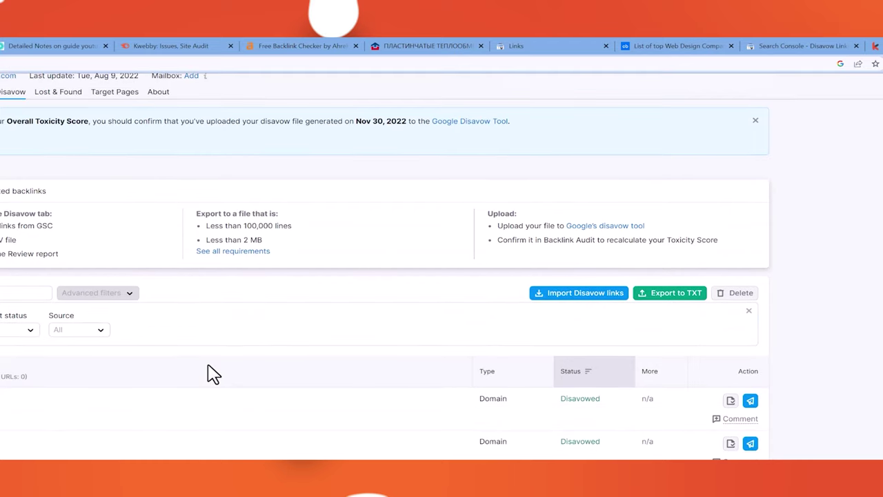
# - View the options for importing existing disavow links from properties or by manual upload, without selecting a property
pyautogui.click(762, 44)
pyautogui.scroll(-1, 418, 347)
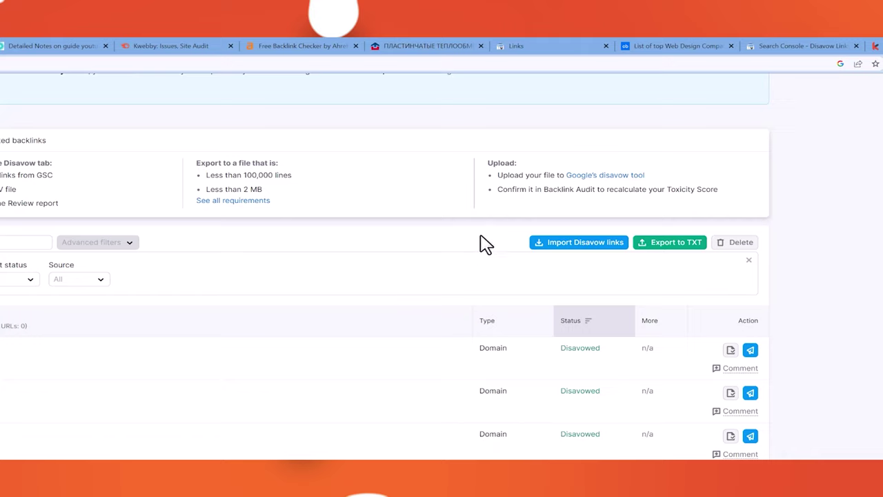
pyautogui.click(617, 250)
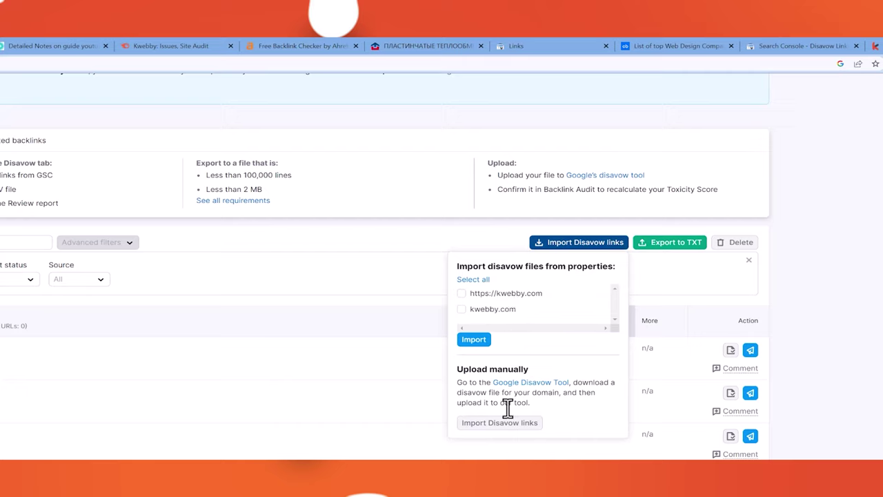
pyautogui.click(471, 337)
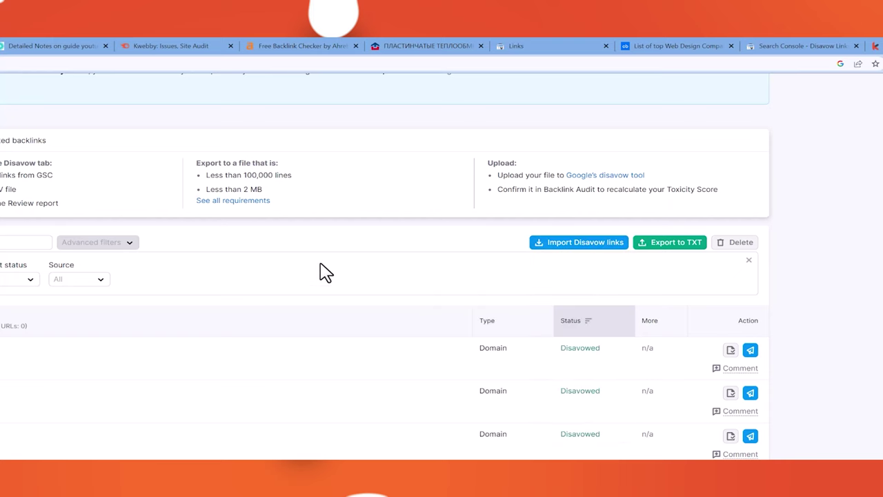
pyautogui.click(800, 45)
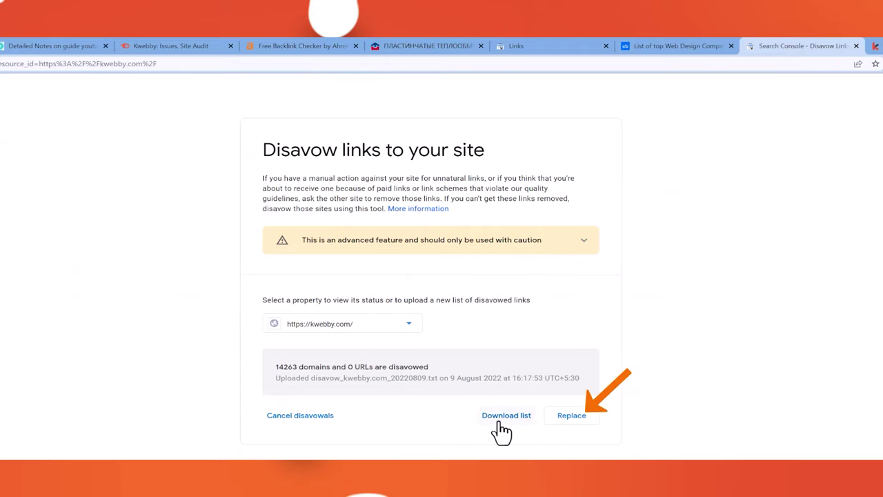
pyautogui.click(571, 414)
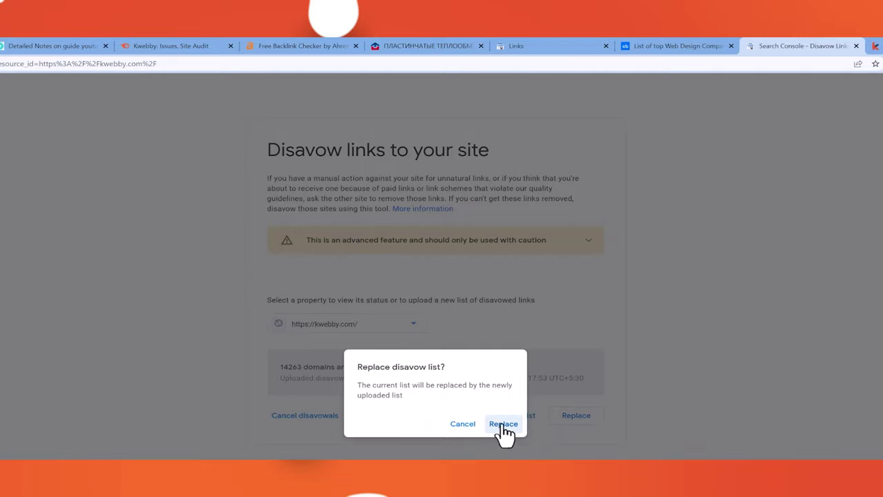
pyautogui.click(504, 424)
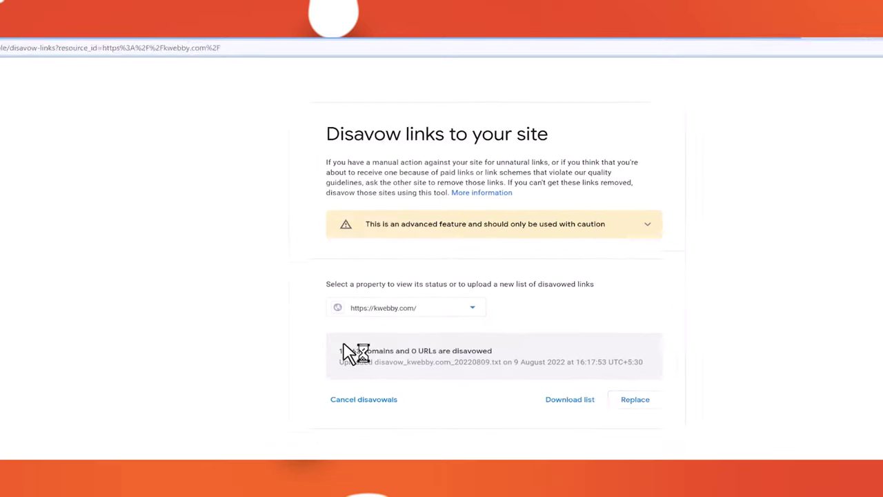
pyautogui.click(89, 205)
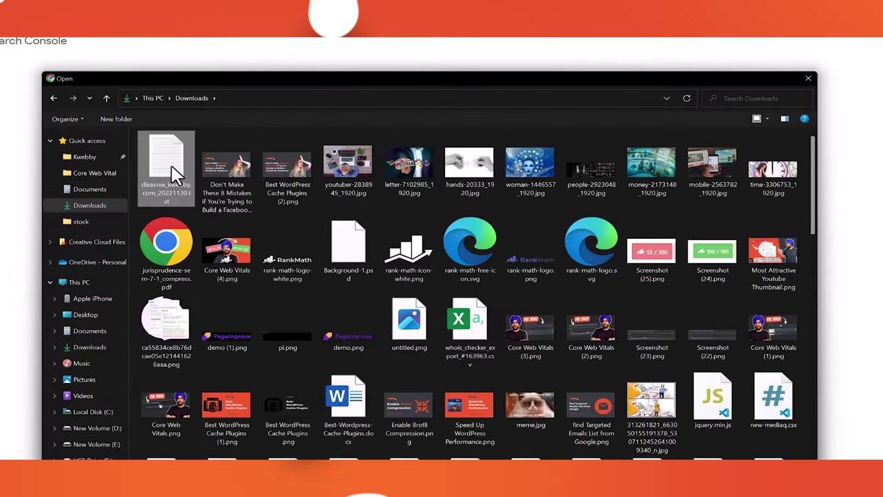
pyautogui.doubleClick(173, 173)
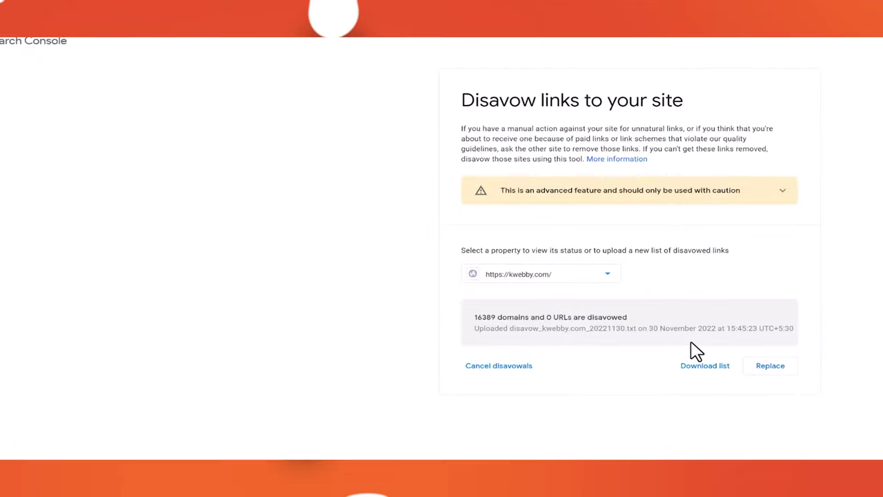
pyautogui.moveTo(474, 317); pyautogui.dragTo(526, 317)
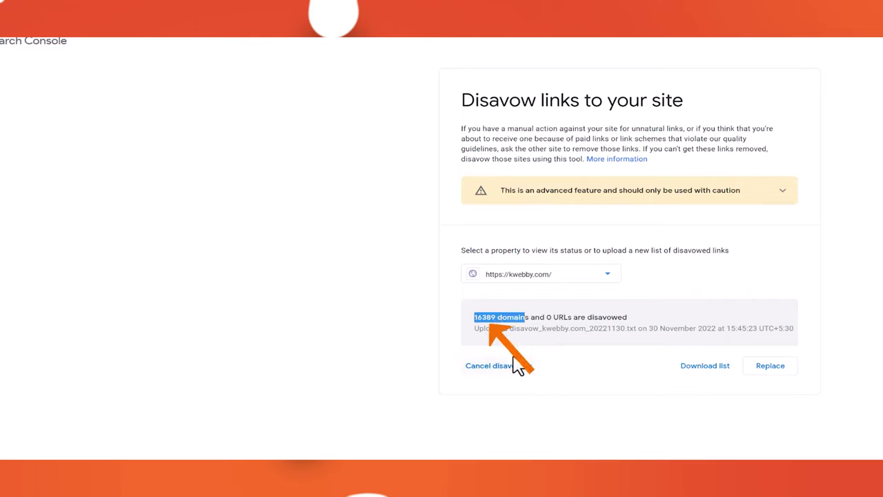
pyautogui.click(614, 366)
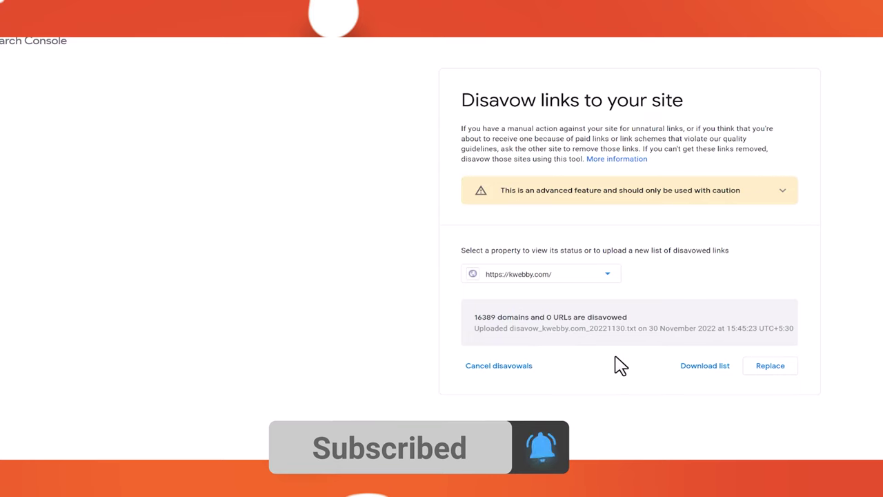